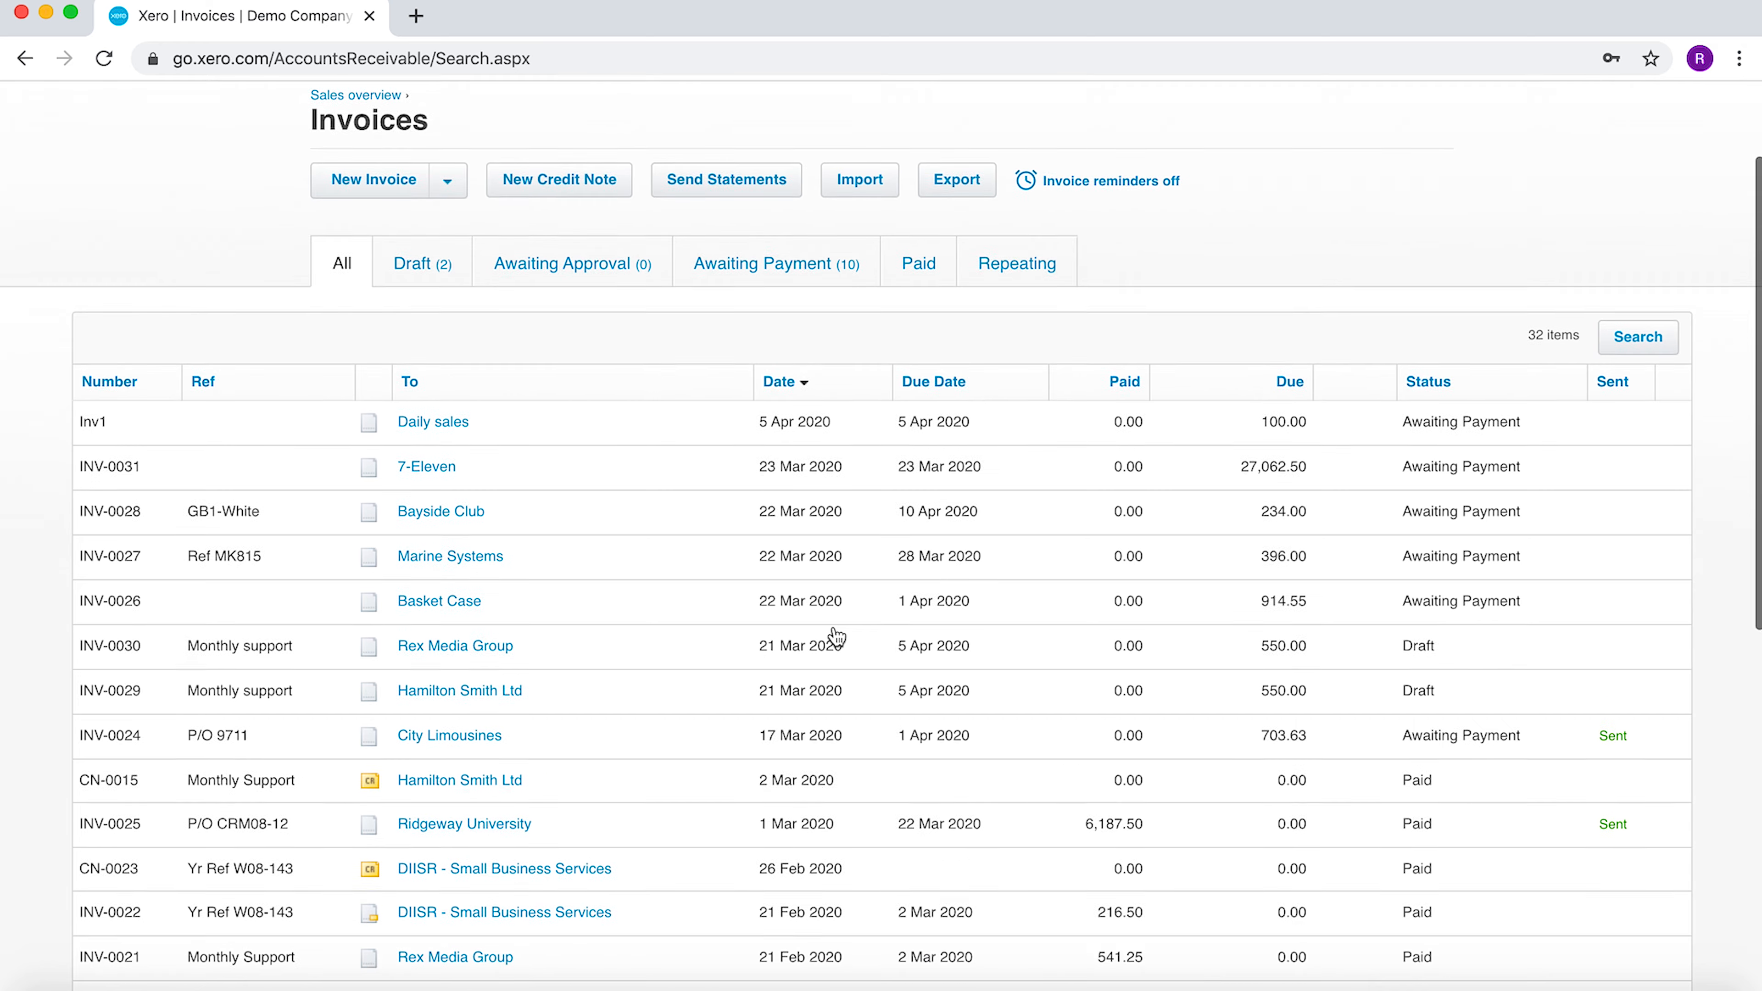
Start a new invoice and address it to the contact Ridgeway Bank.
scroll(836, 635, up, 3)
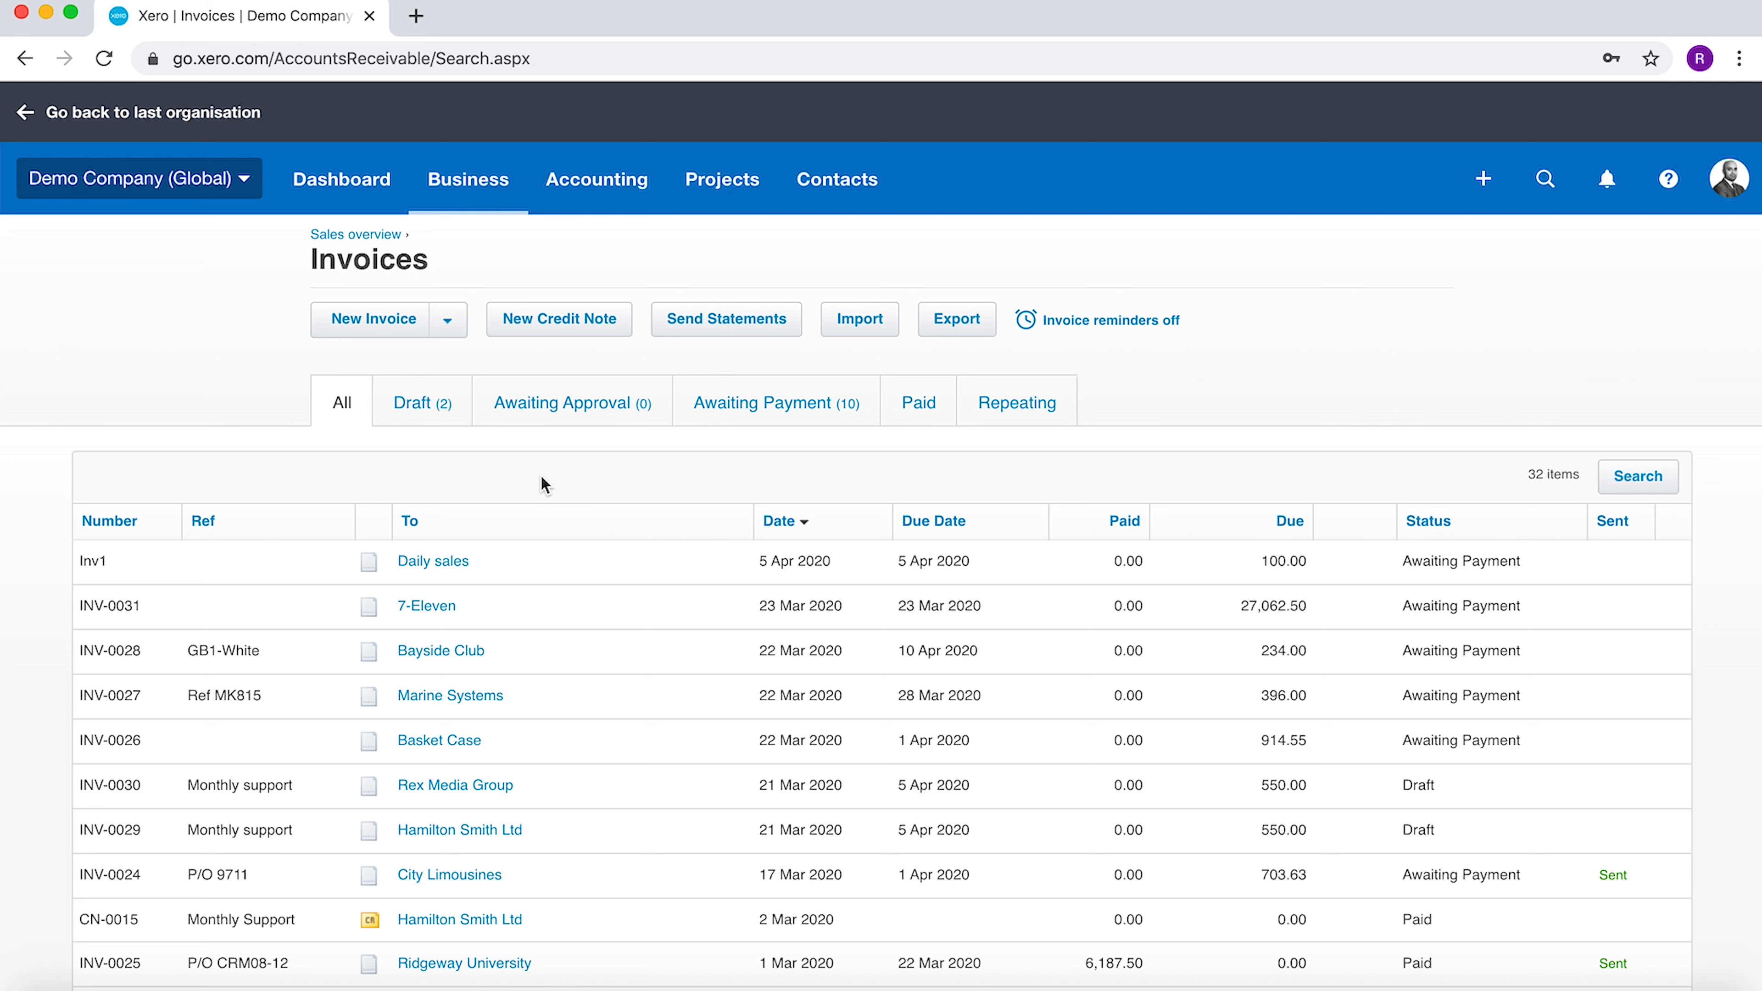
click(450, 324)
click(353, 359)
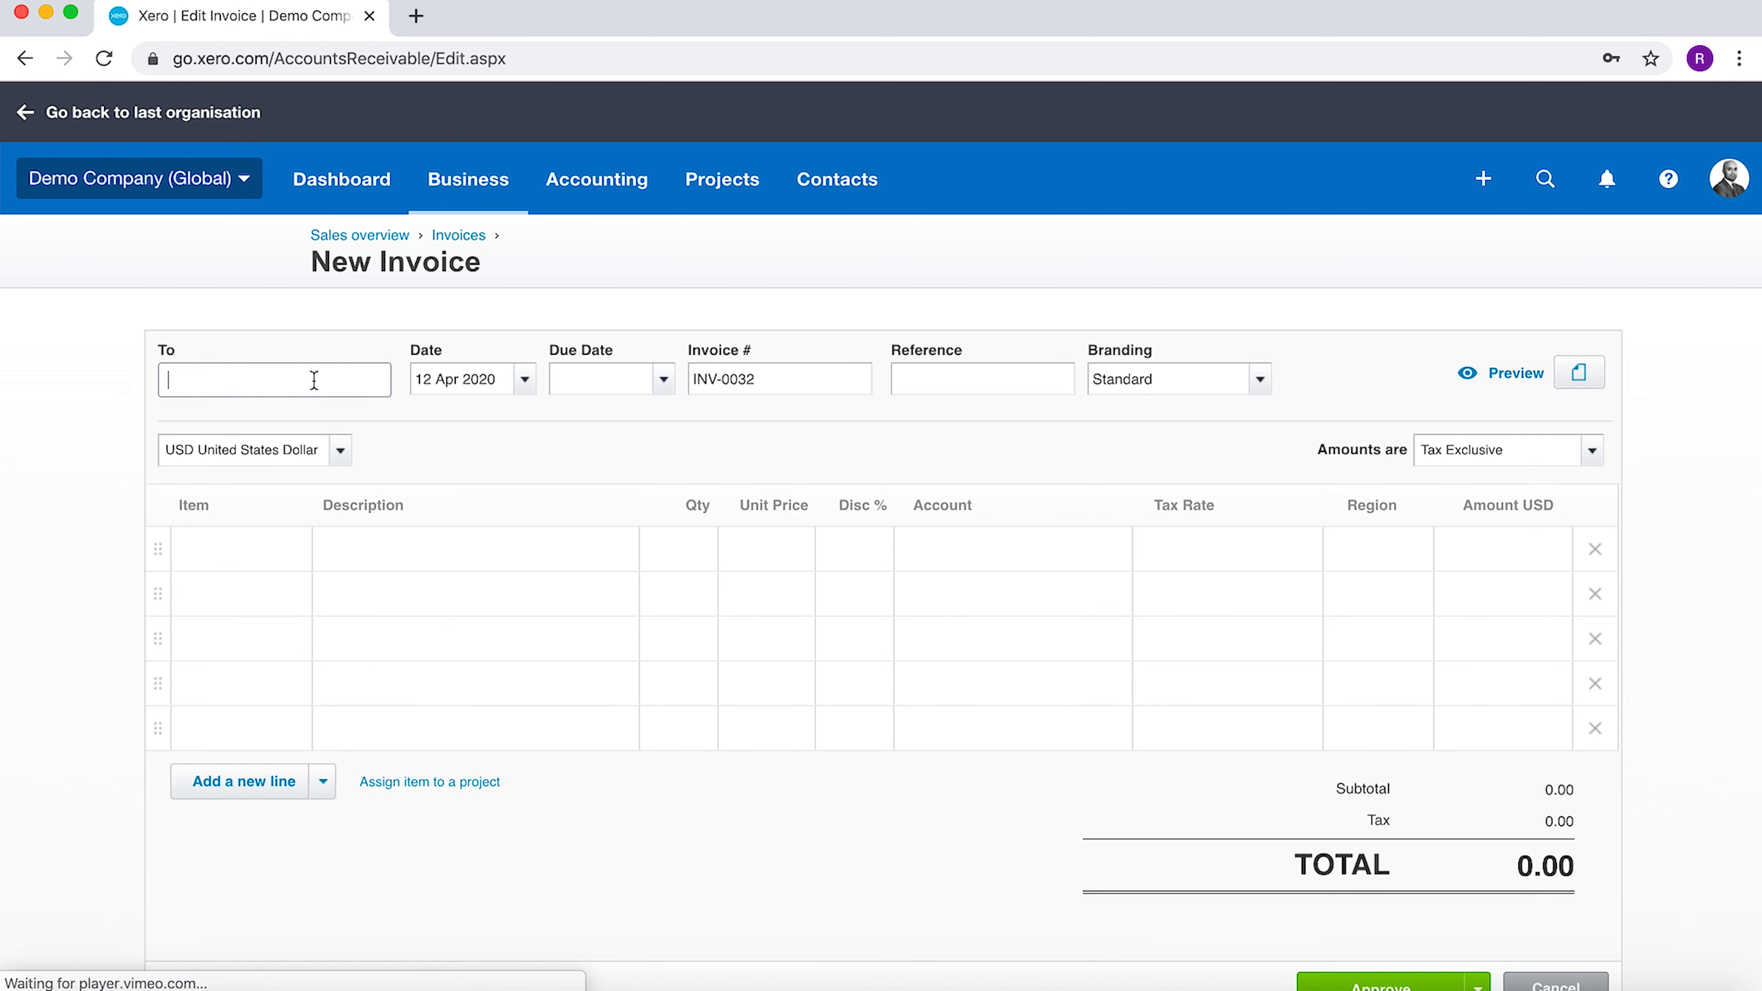
text(rid)
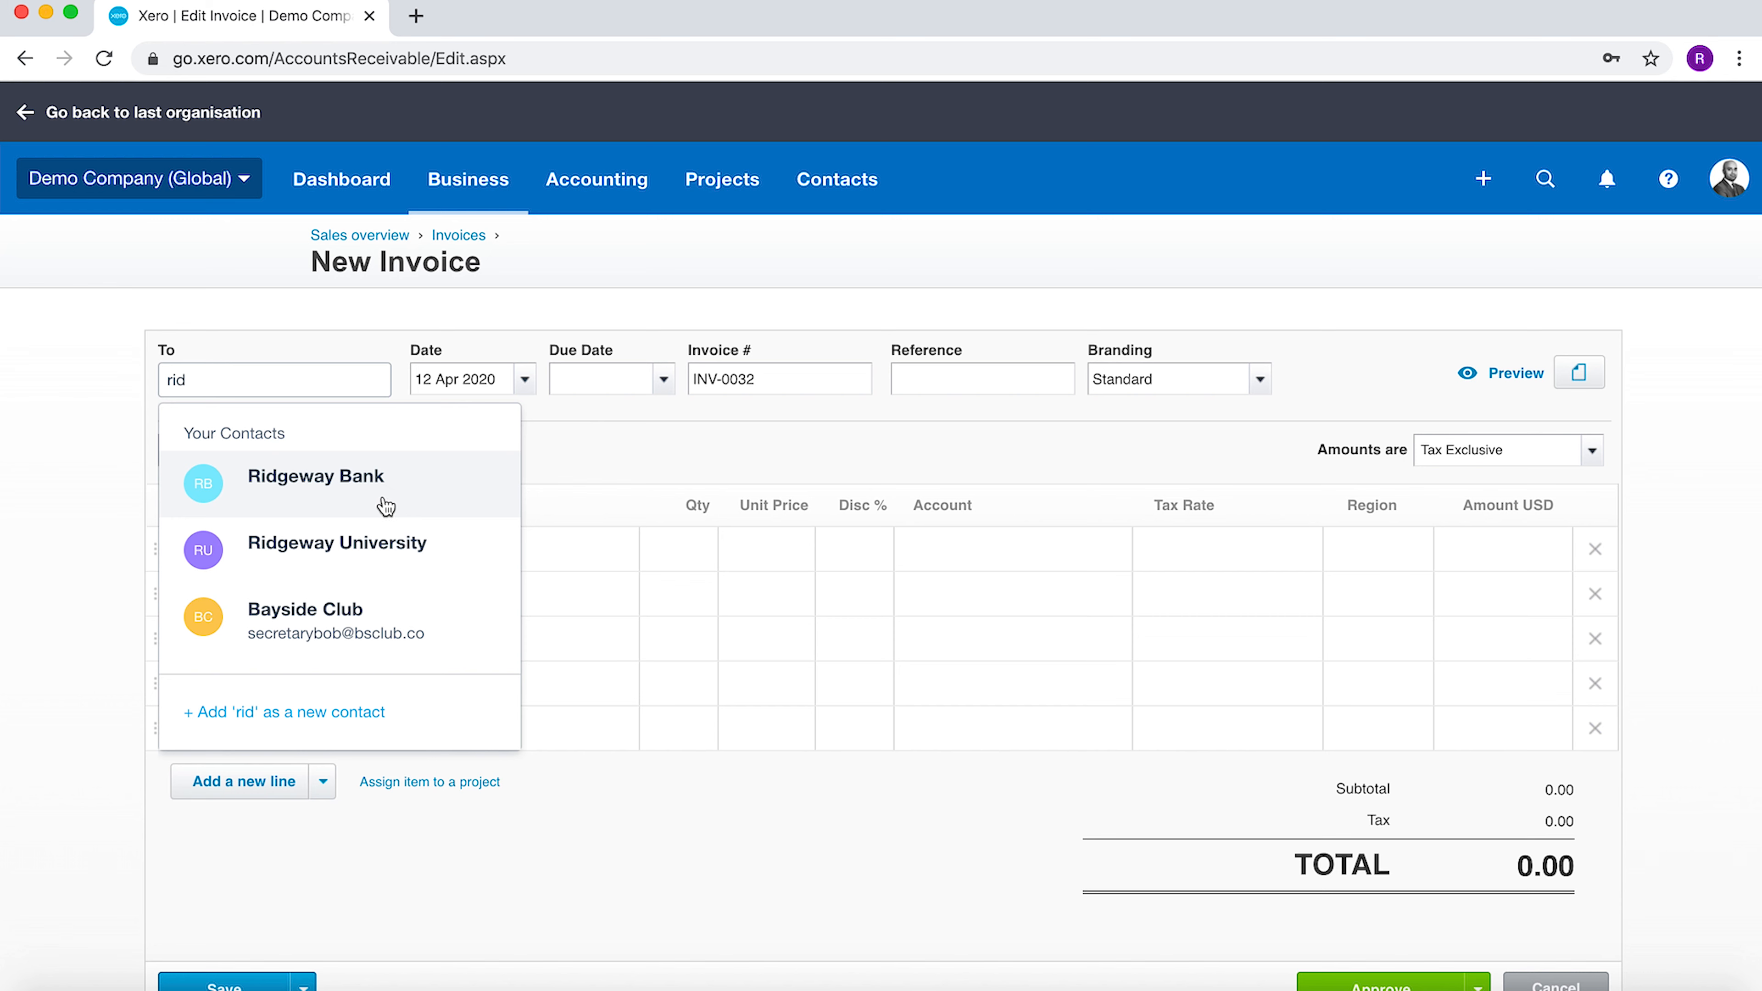
click(385, 505)
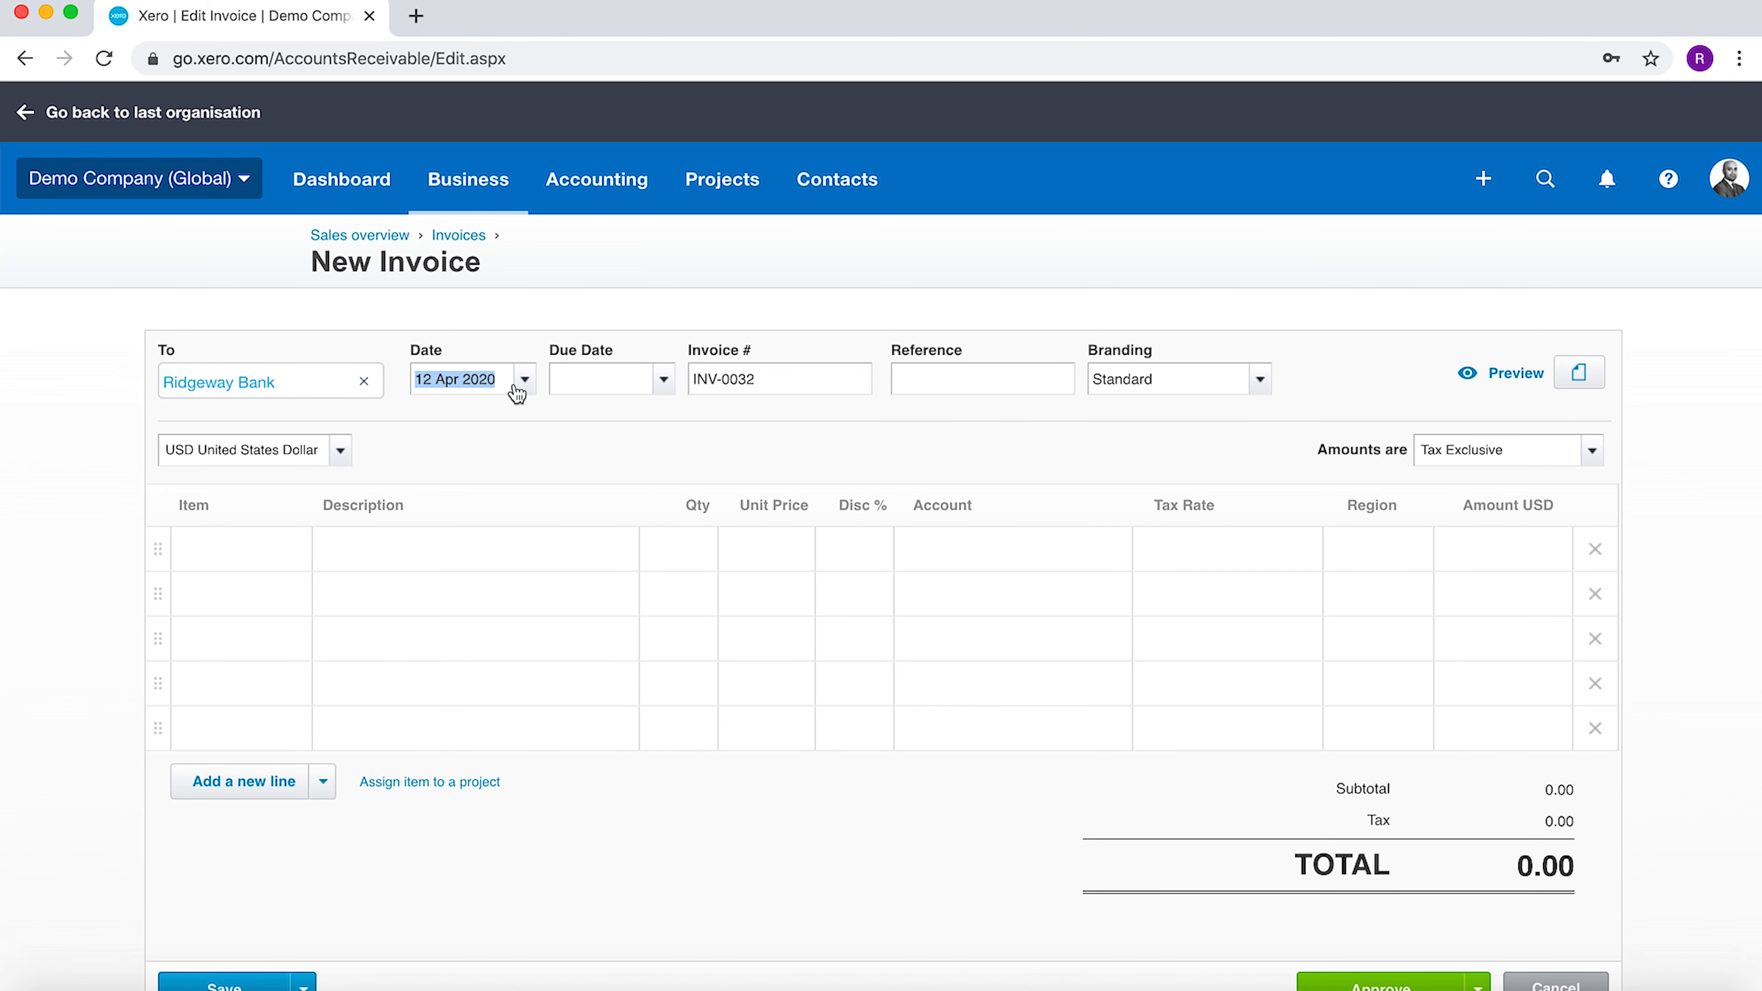
Set the invoice's due date to 19 Apr 2020.
click(663, 380)
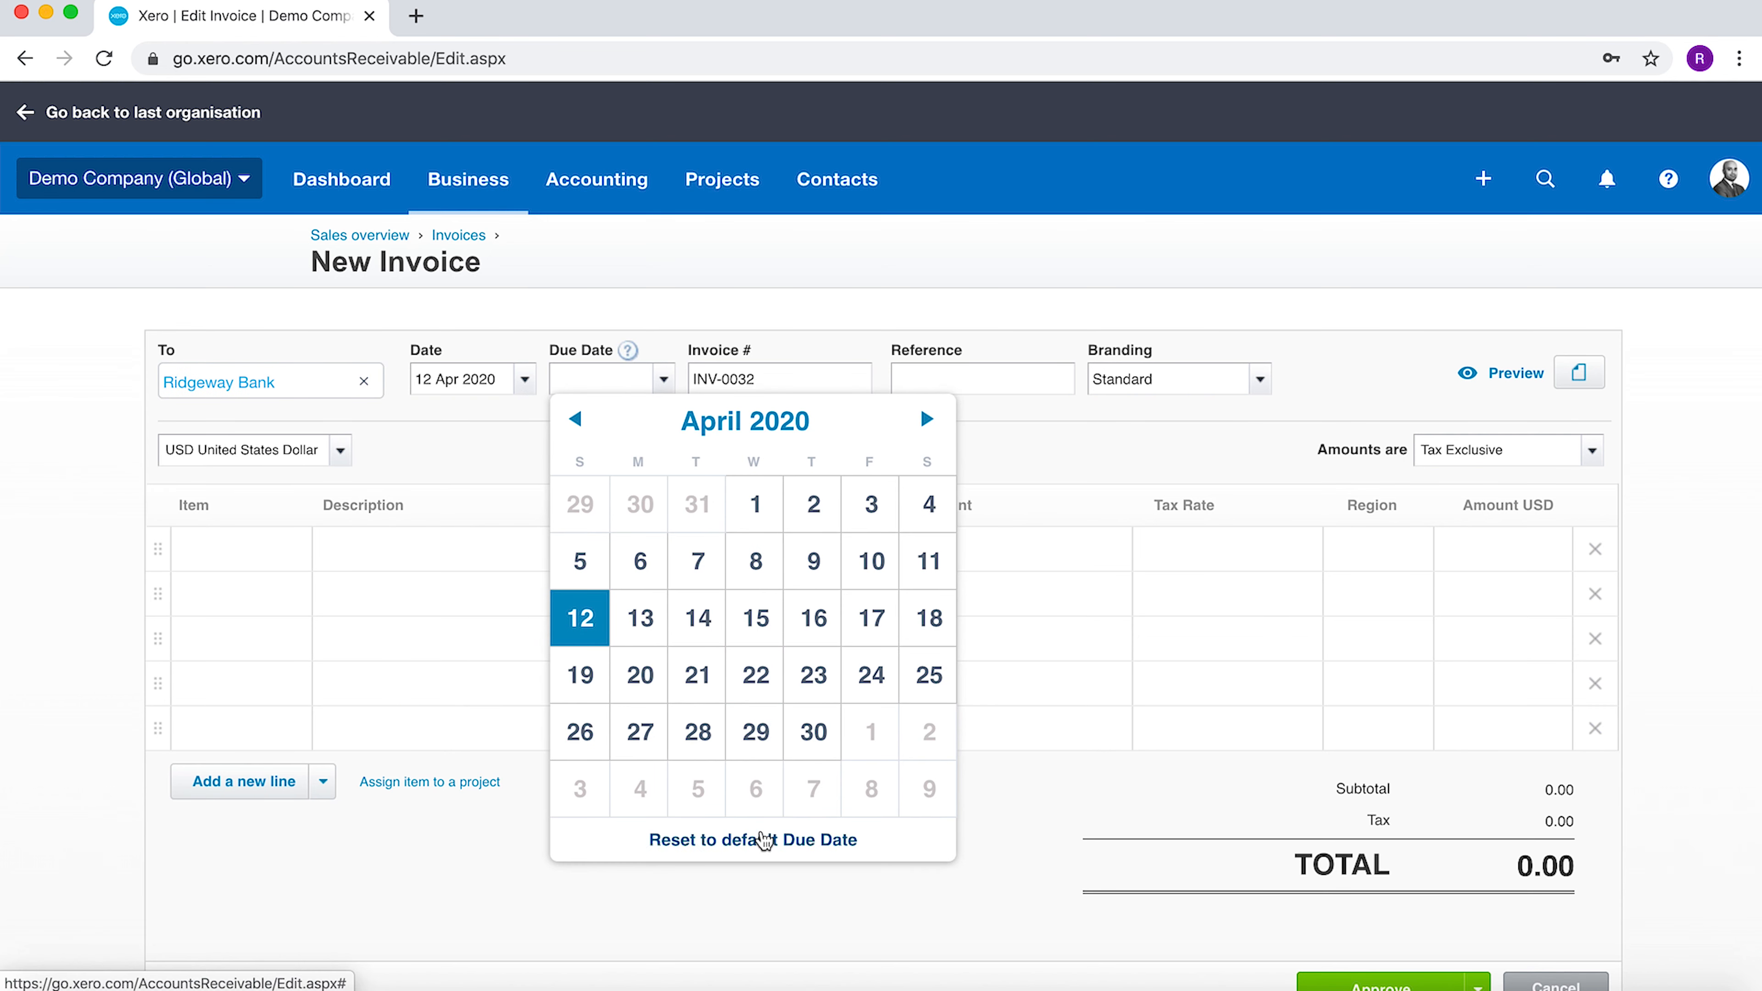
click(494, 414)
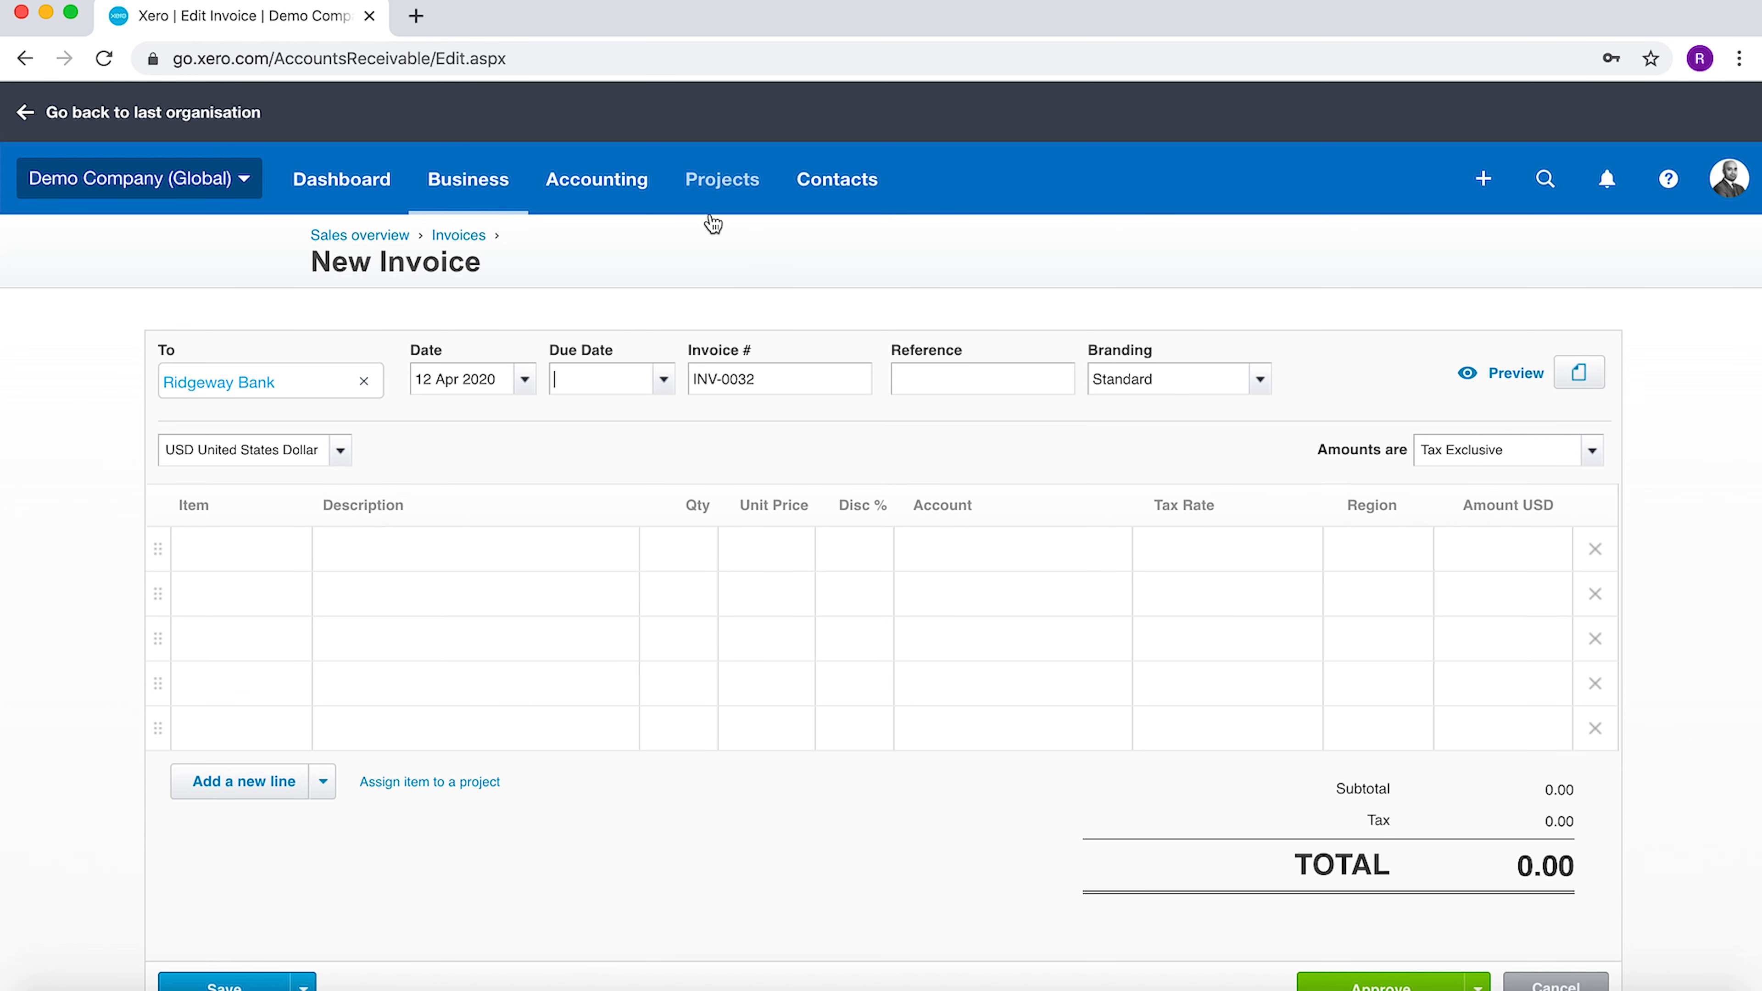
click(663, 379)
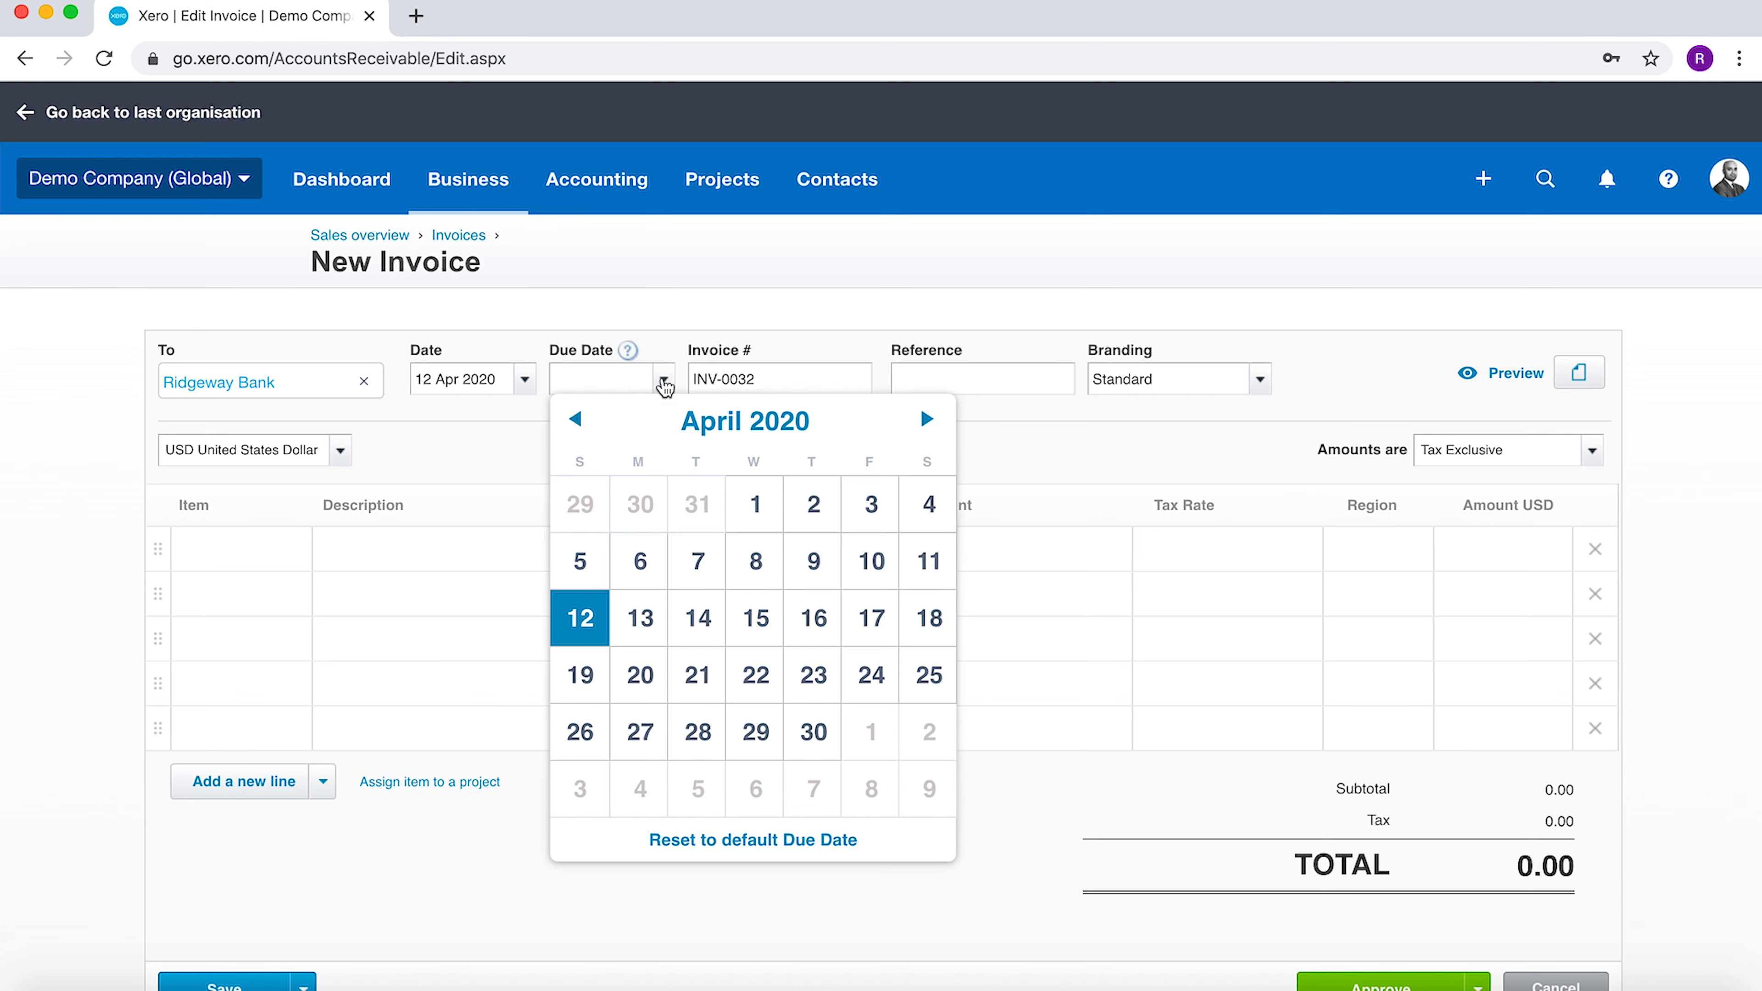
click(580, 673)
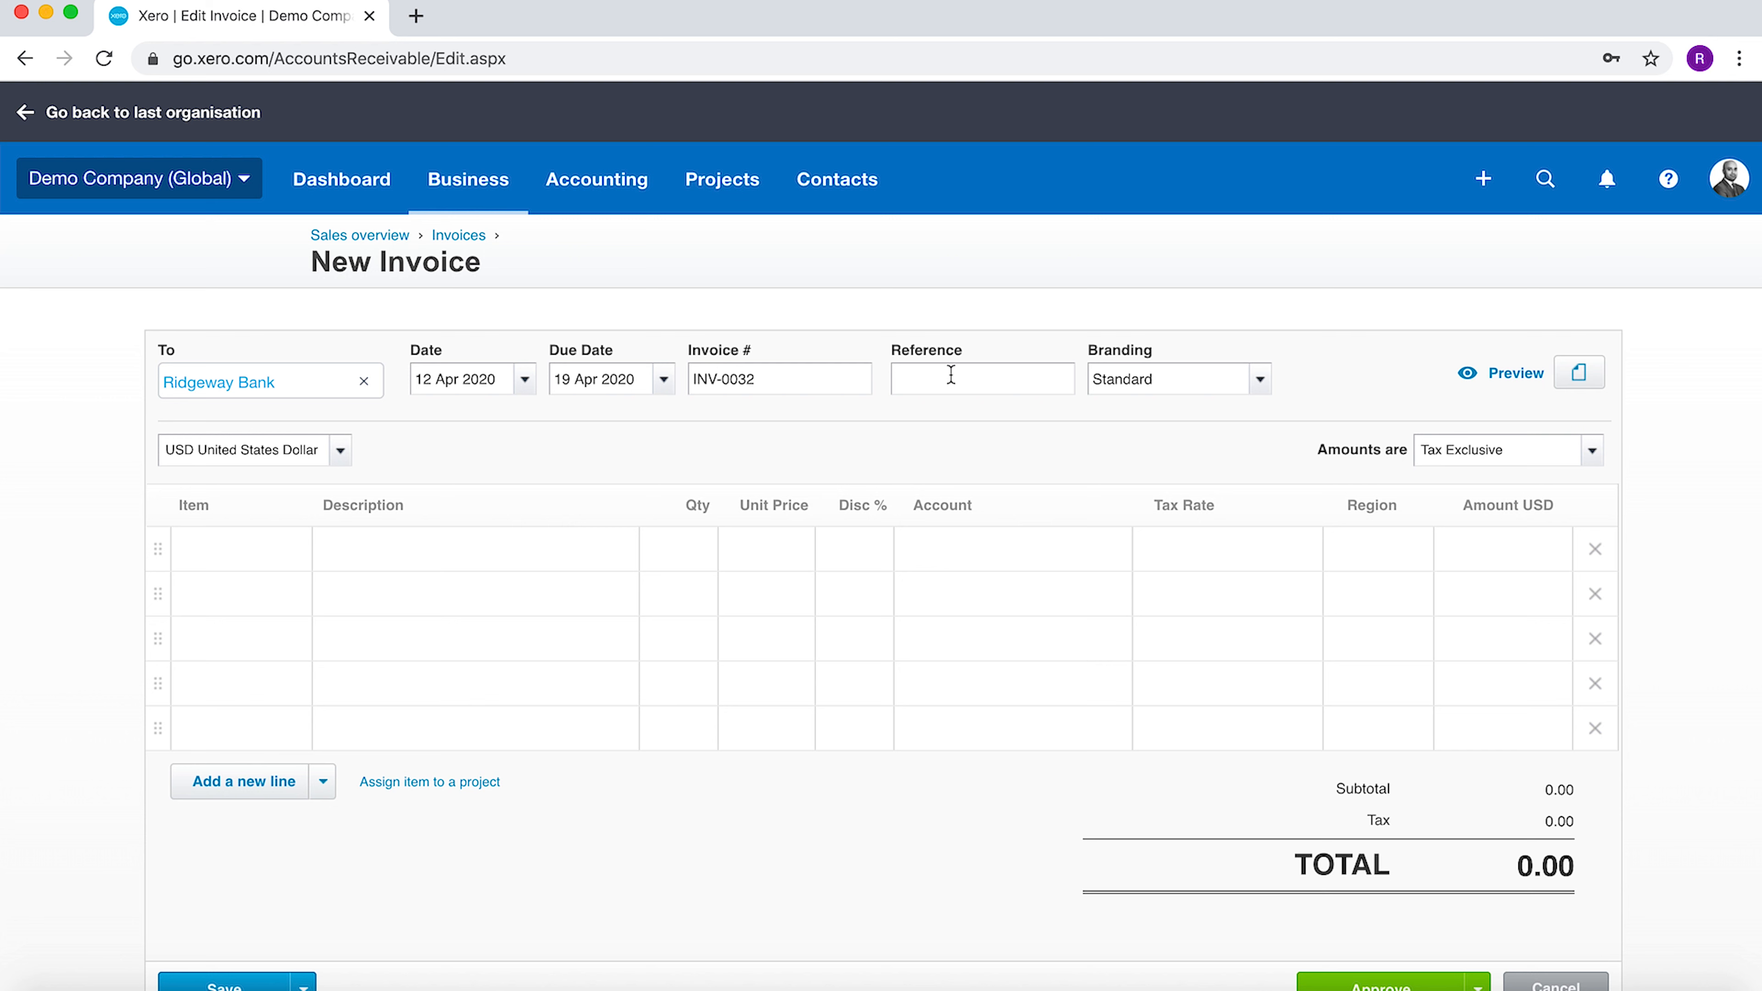
Enter "Consulting Fees" as the invoice reference.
text(Consuilting)
key(BackSpace)
key(BackSpace)
key(BackSpace)
key(BackSpace)
text(lting)
Set the invoice's branding theme to Special Projects.
click(1259, 379)
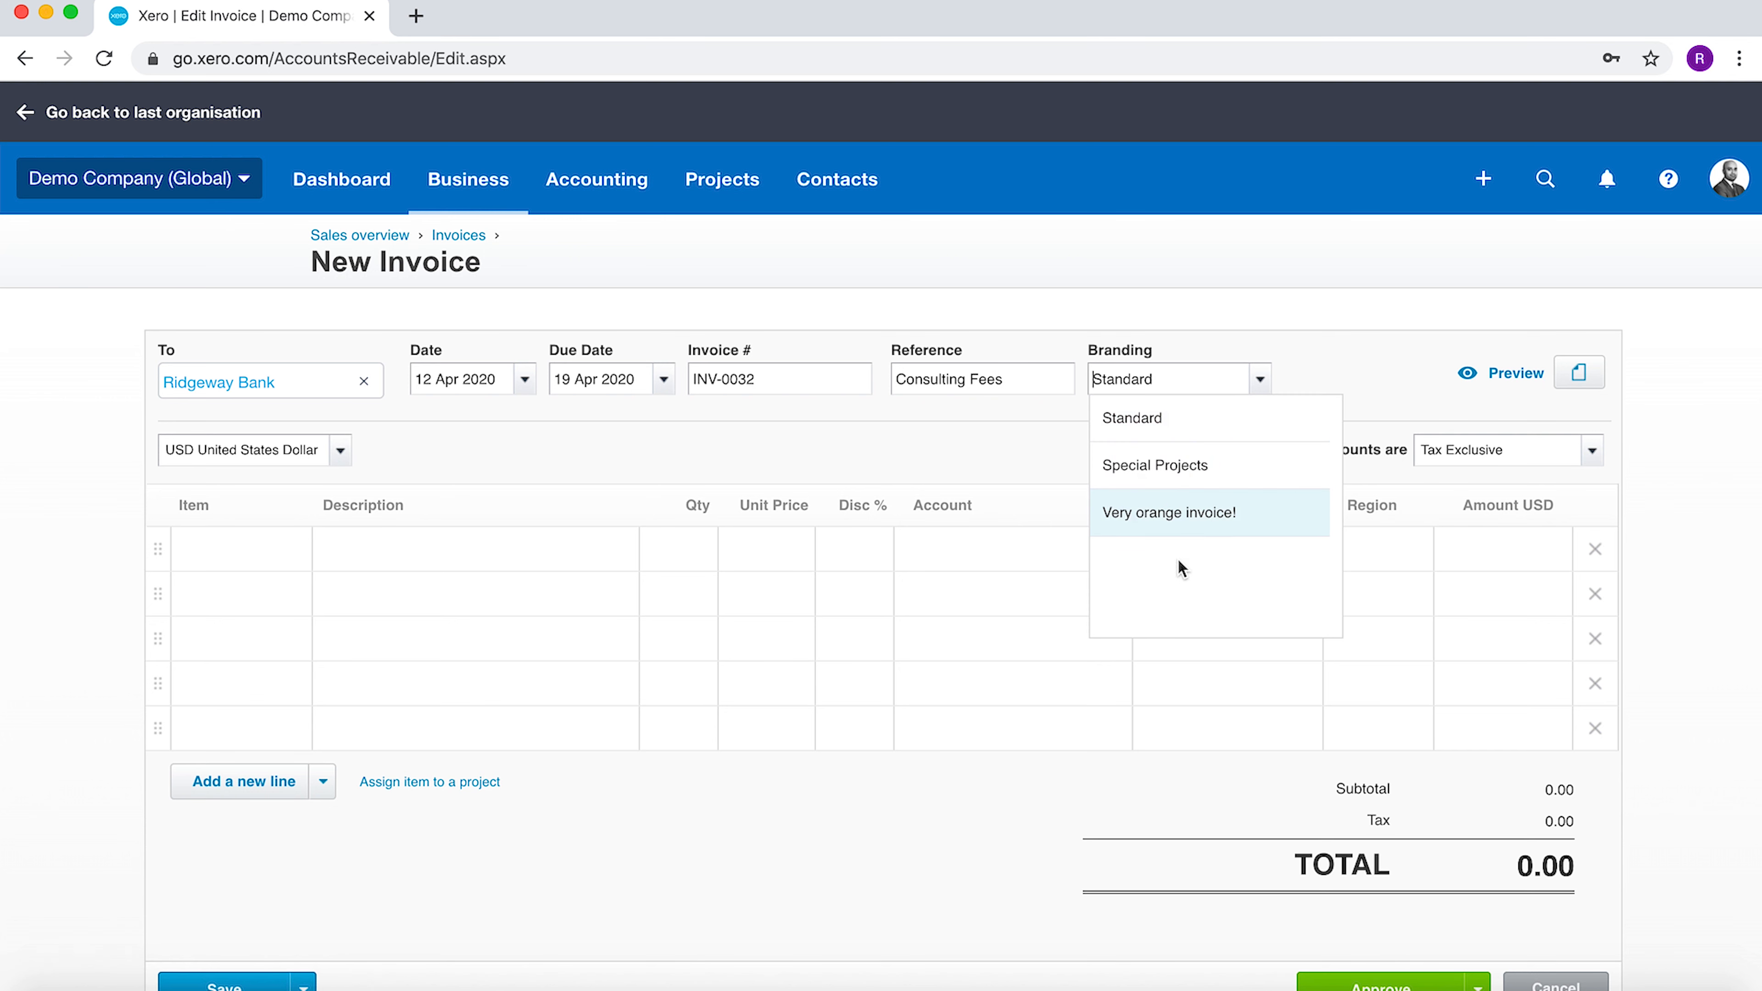
click(990, 455)
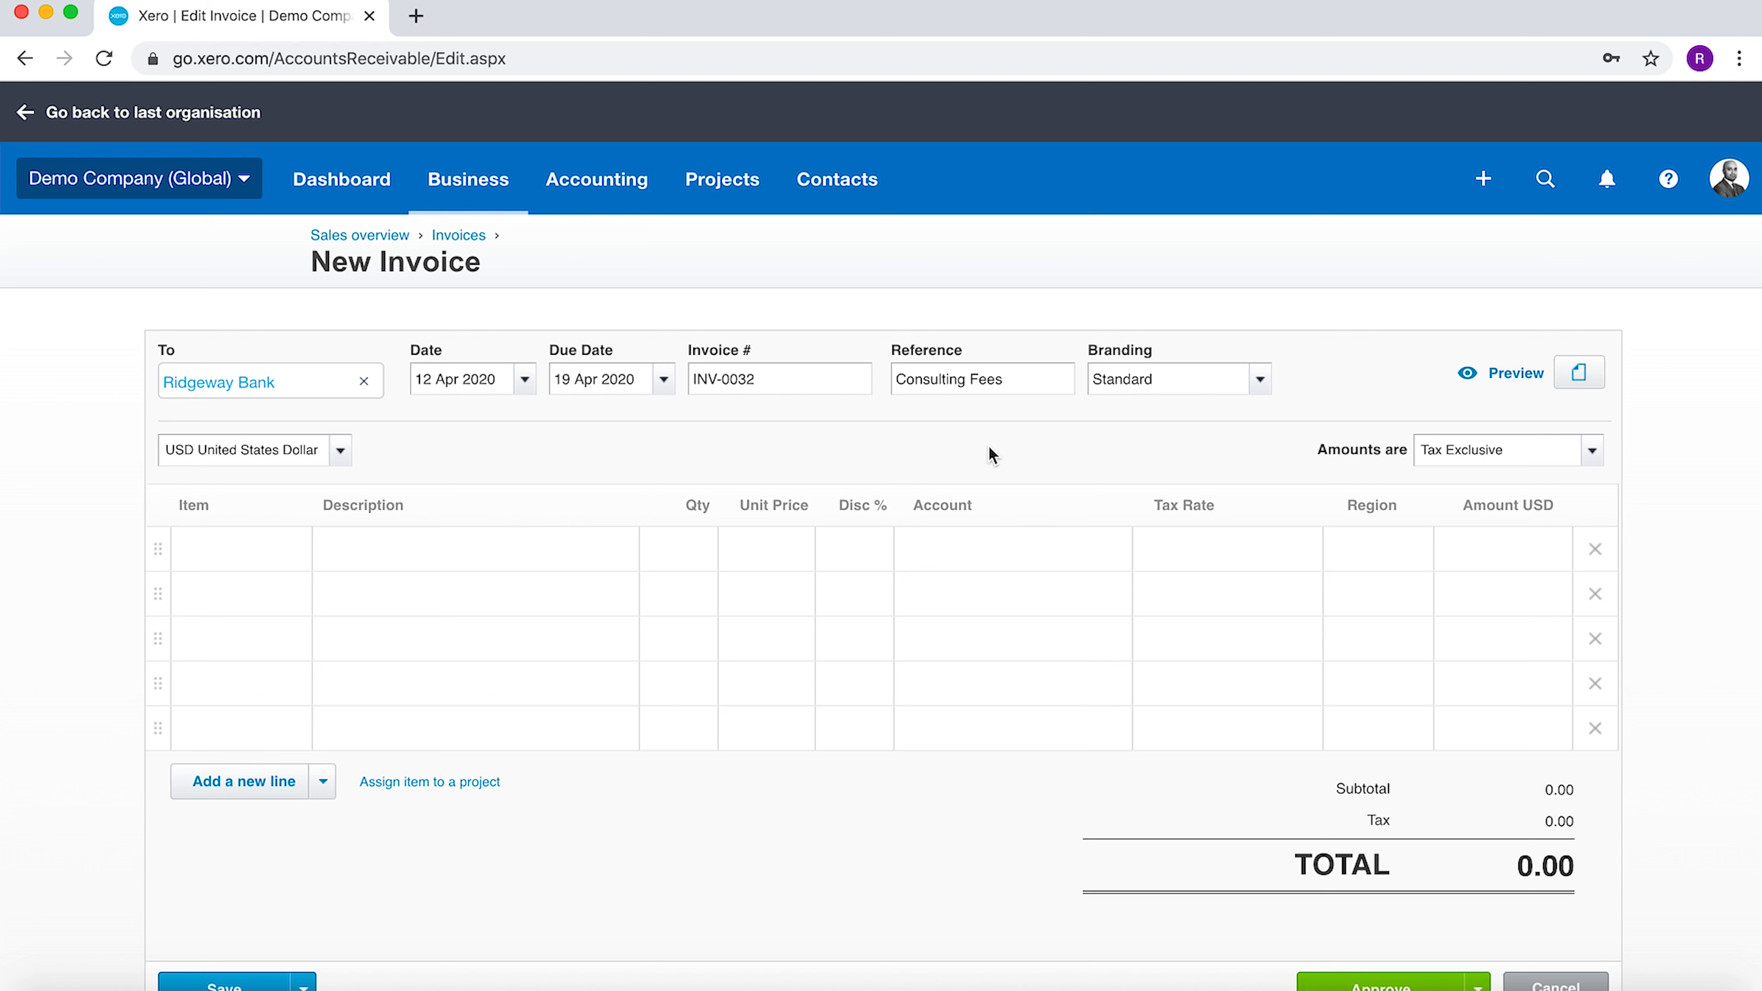
click(1259, 380)
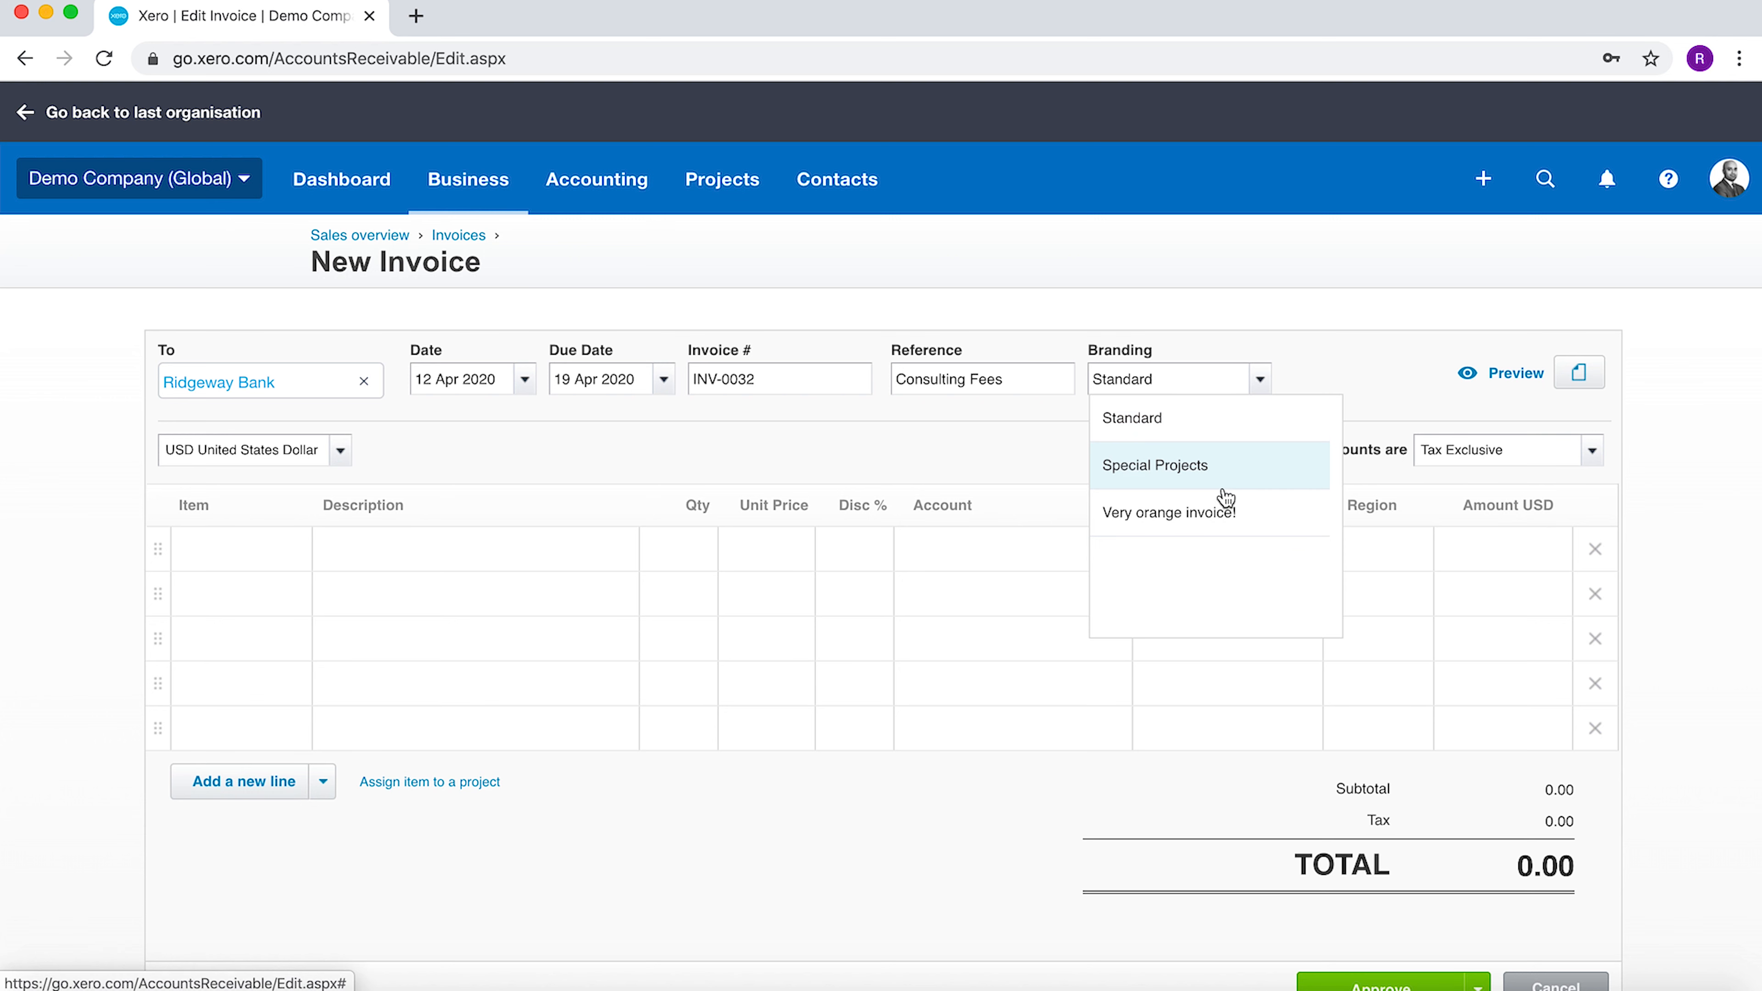
click(1215, 483)
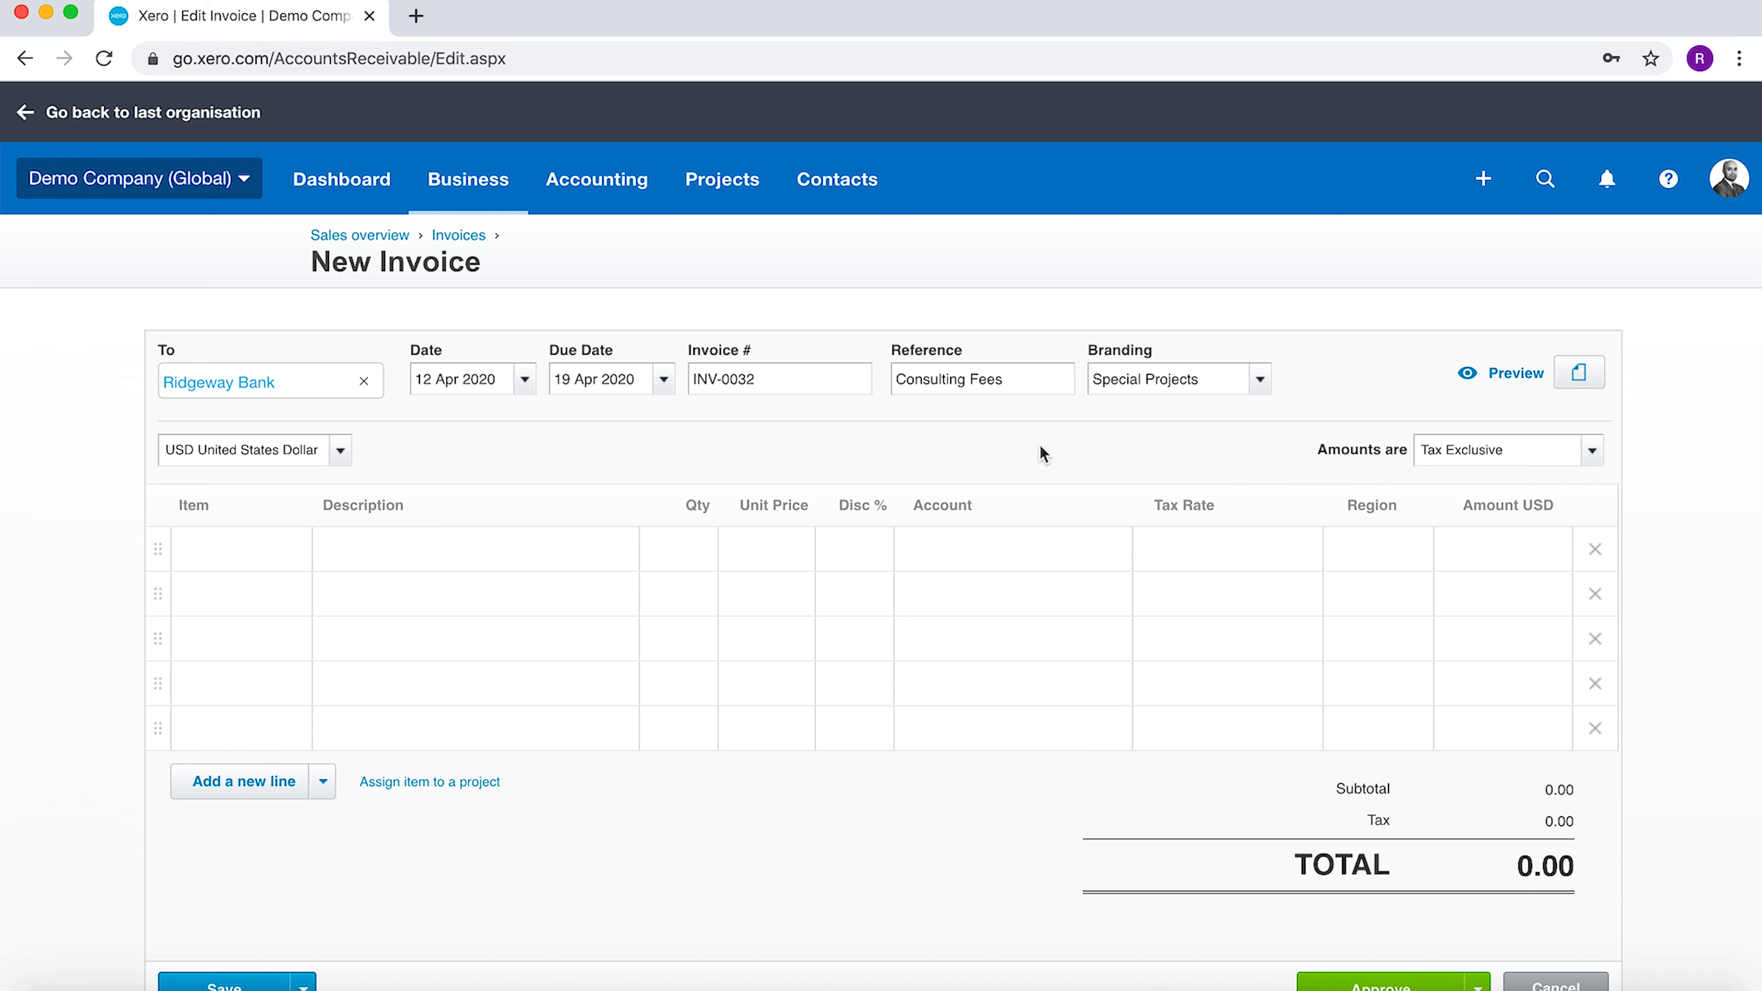
Fill in the first invoice line with description "Consulting Fees April", unit price 1,000 and a 10% discount.
click(274, 549)
click(291, 549)
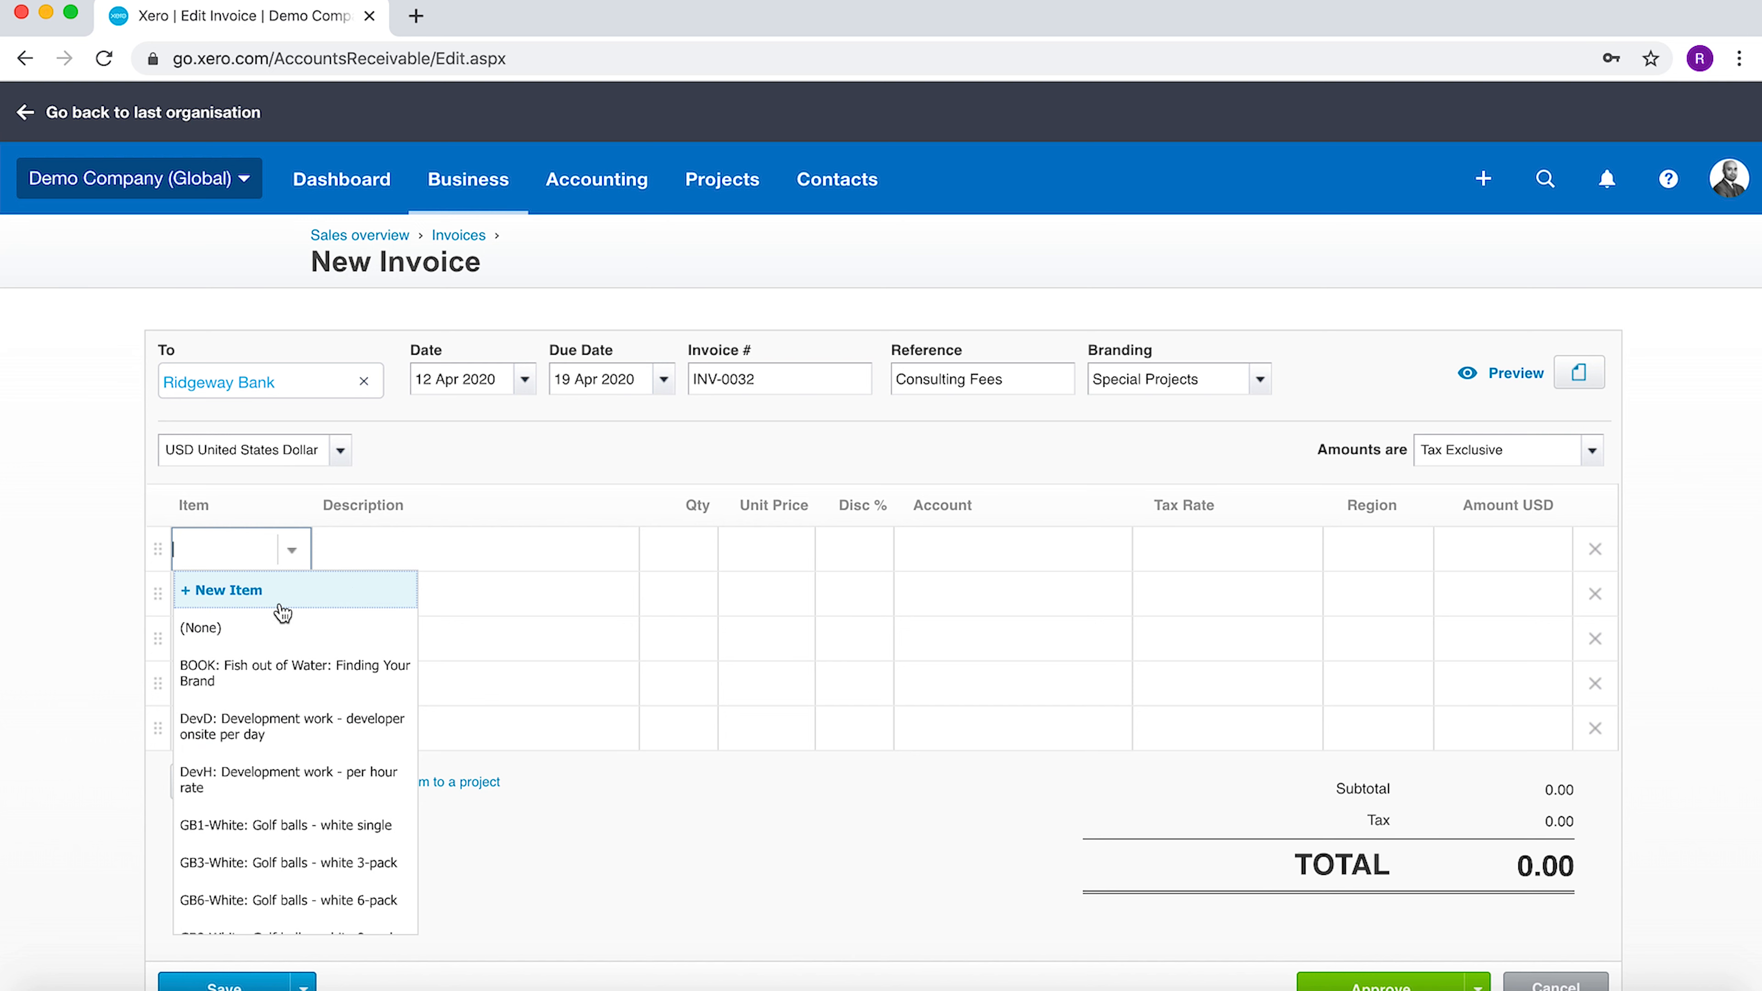
click(366, 549)
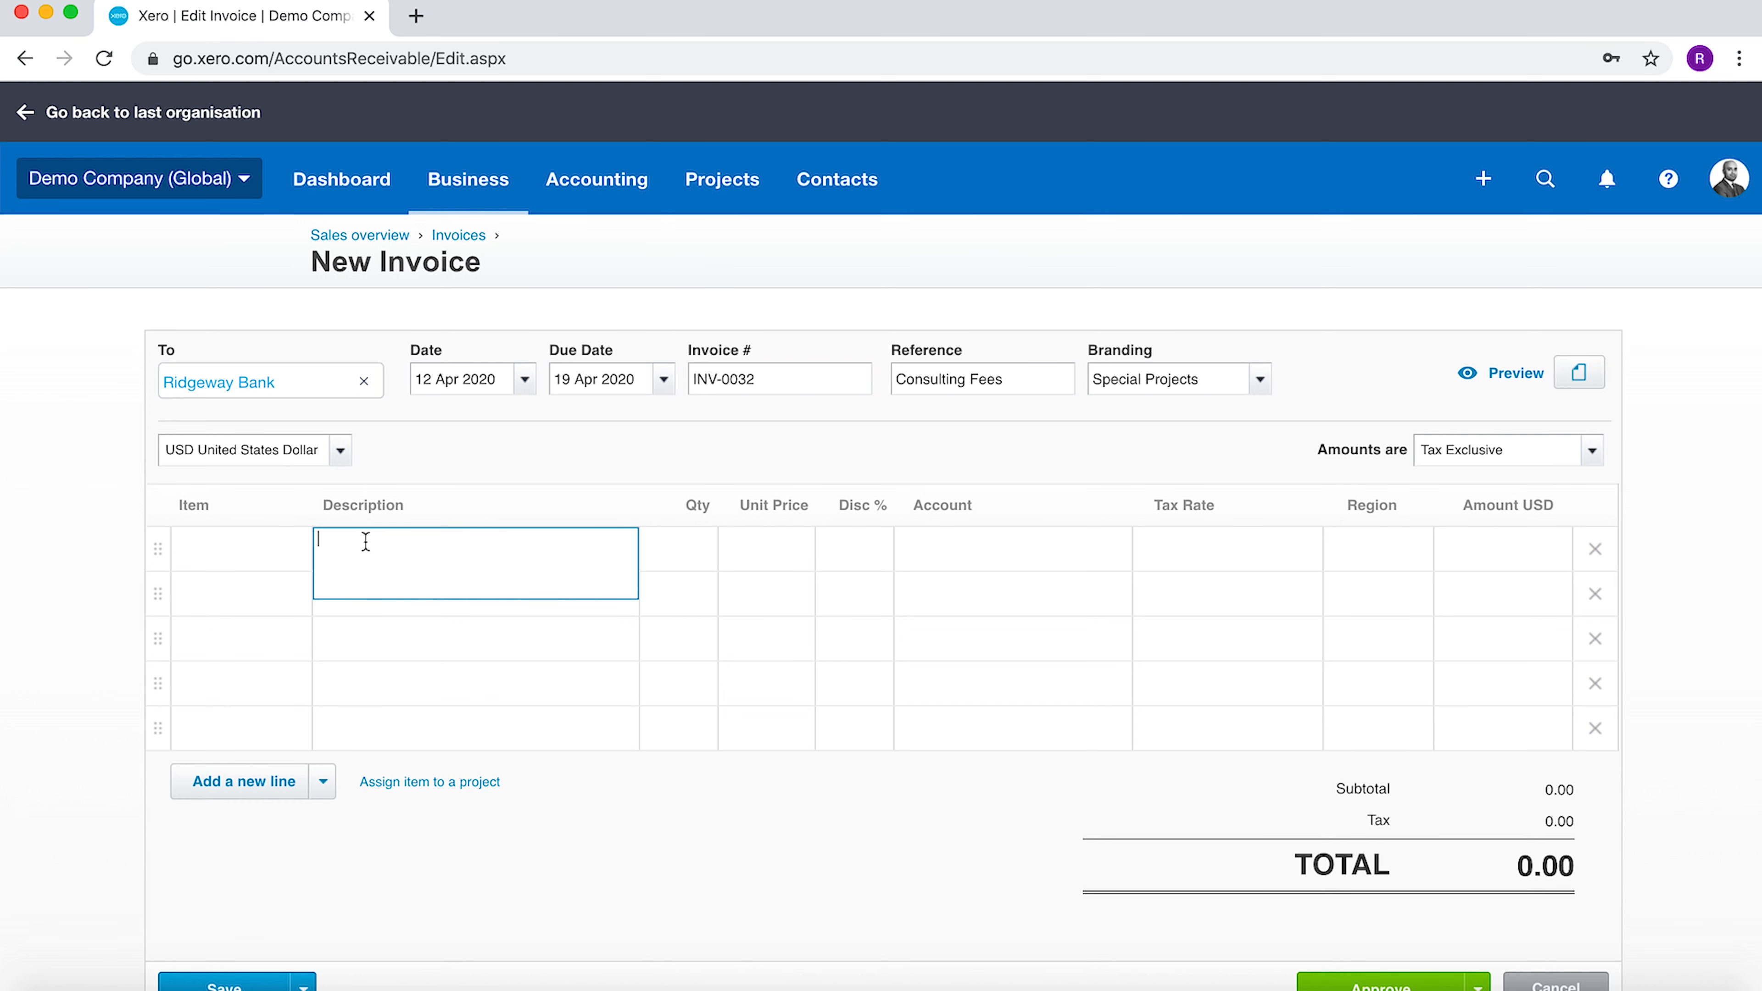
text(Consulting Fees Apri)
key(Tab)
key(Tab)
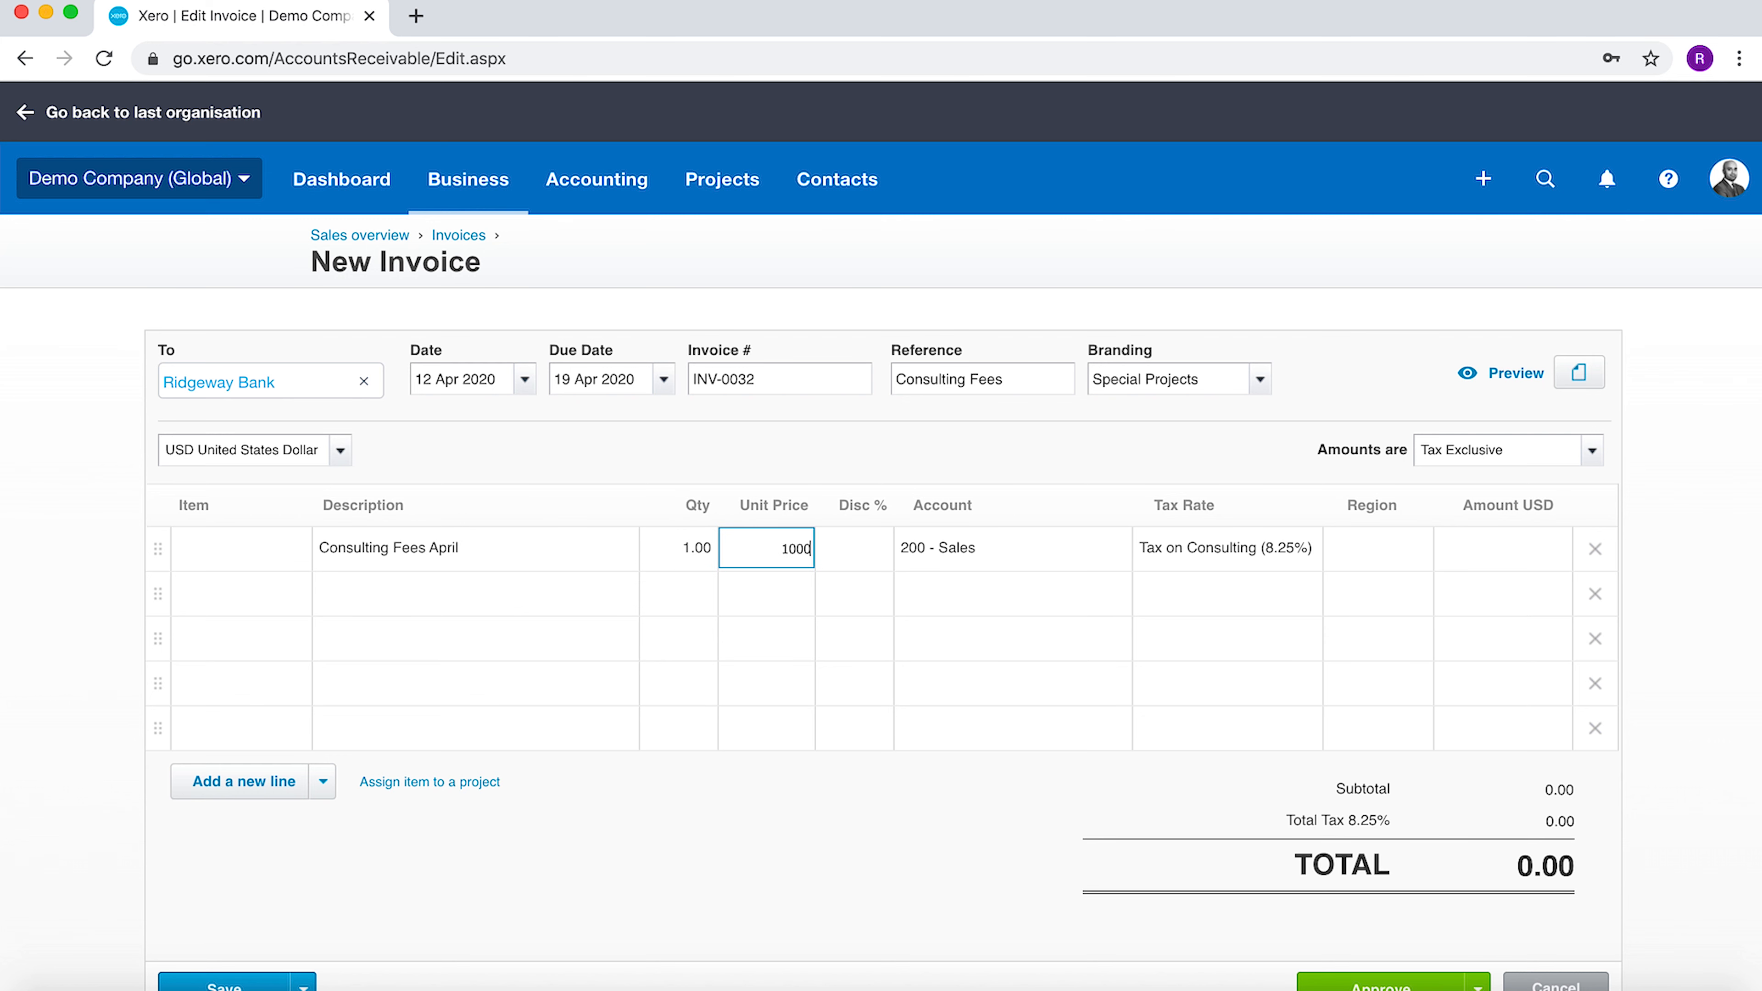
key(Tab)
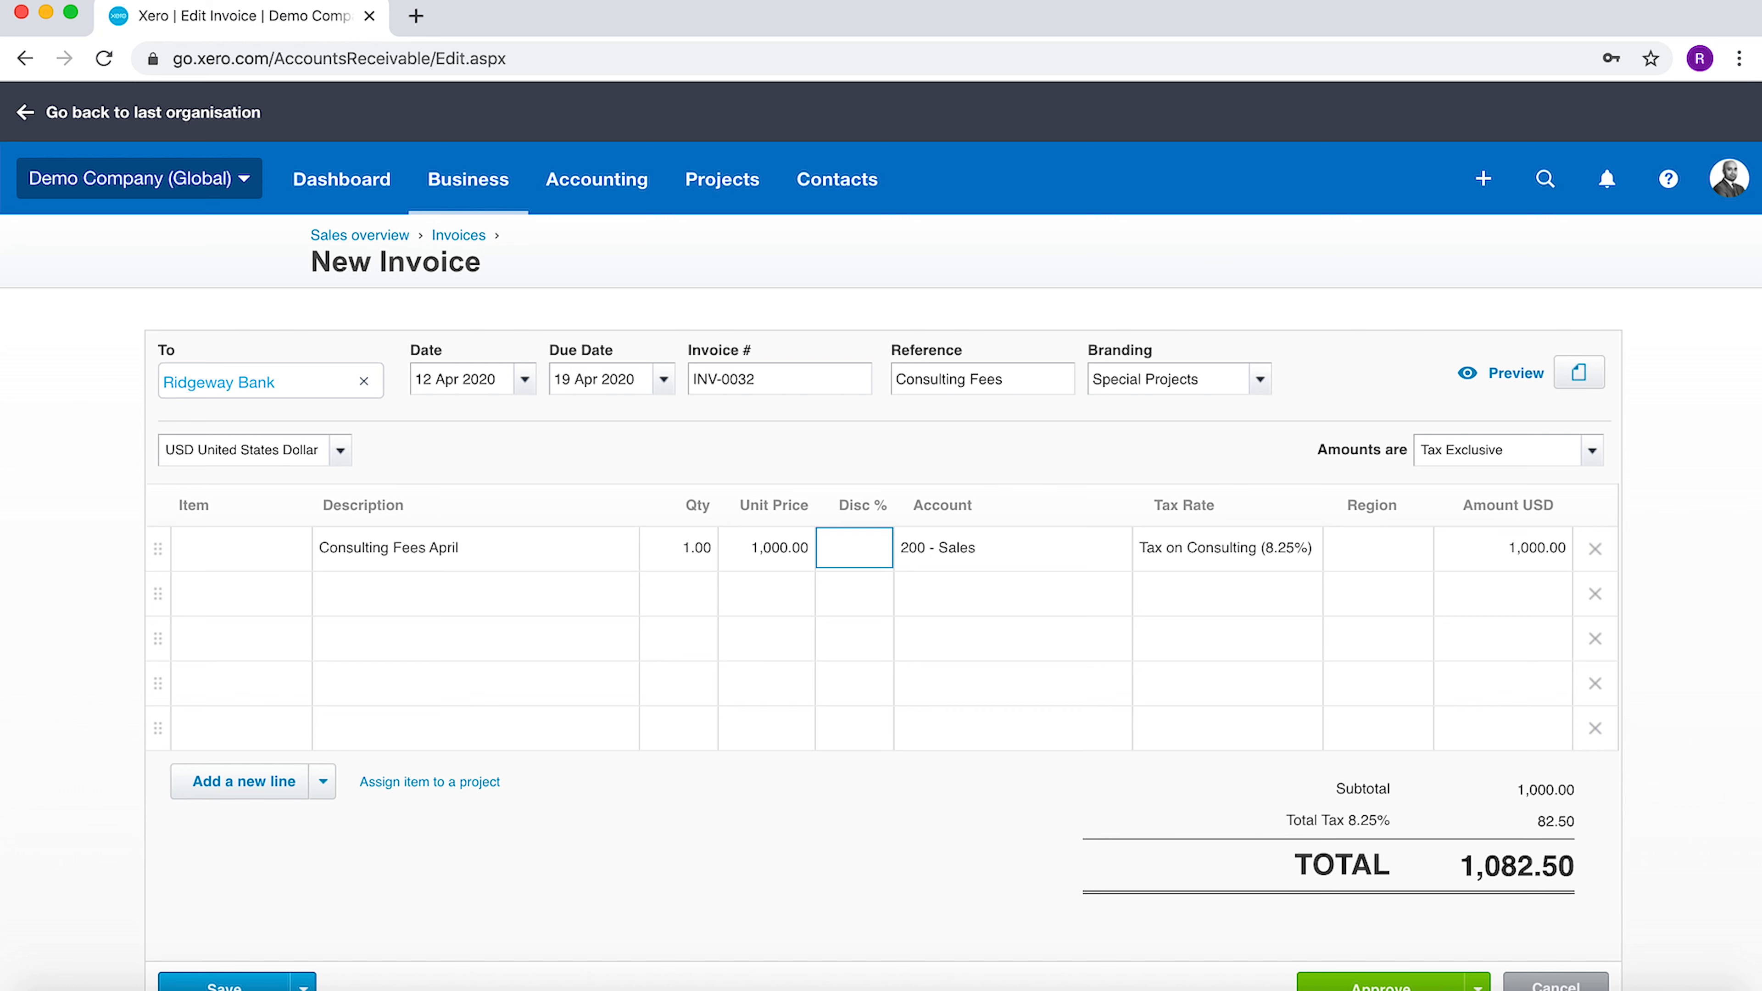
text(10)
click(763, 914)
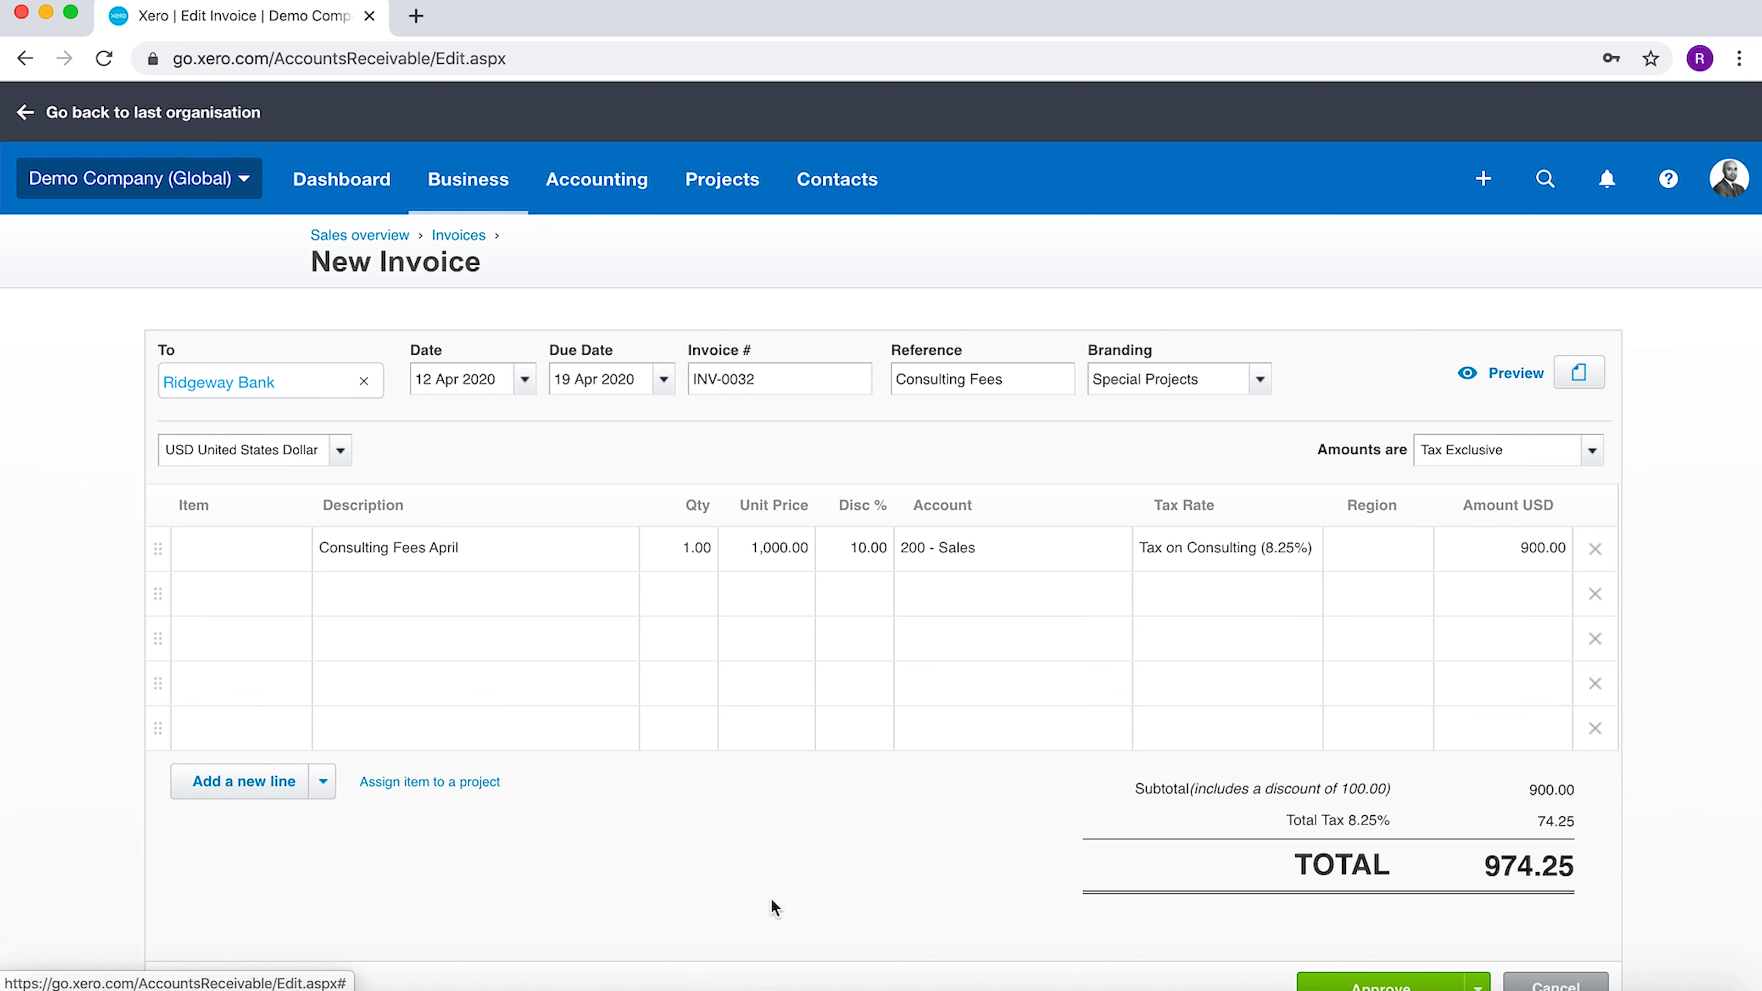
Assign the consulting fees line to account 200 - Sales and the North region.
click(985, 550)
click(1112, 549)
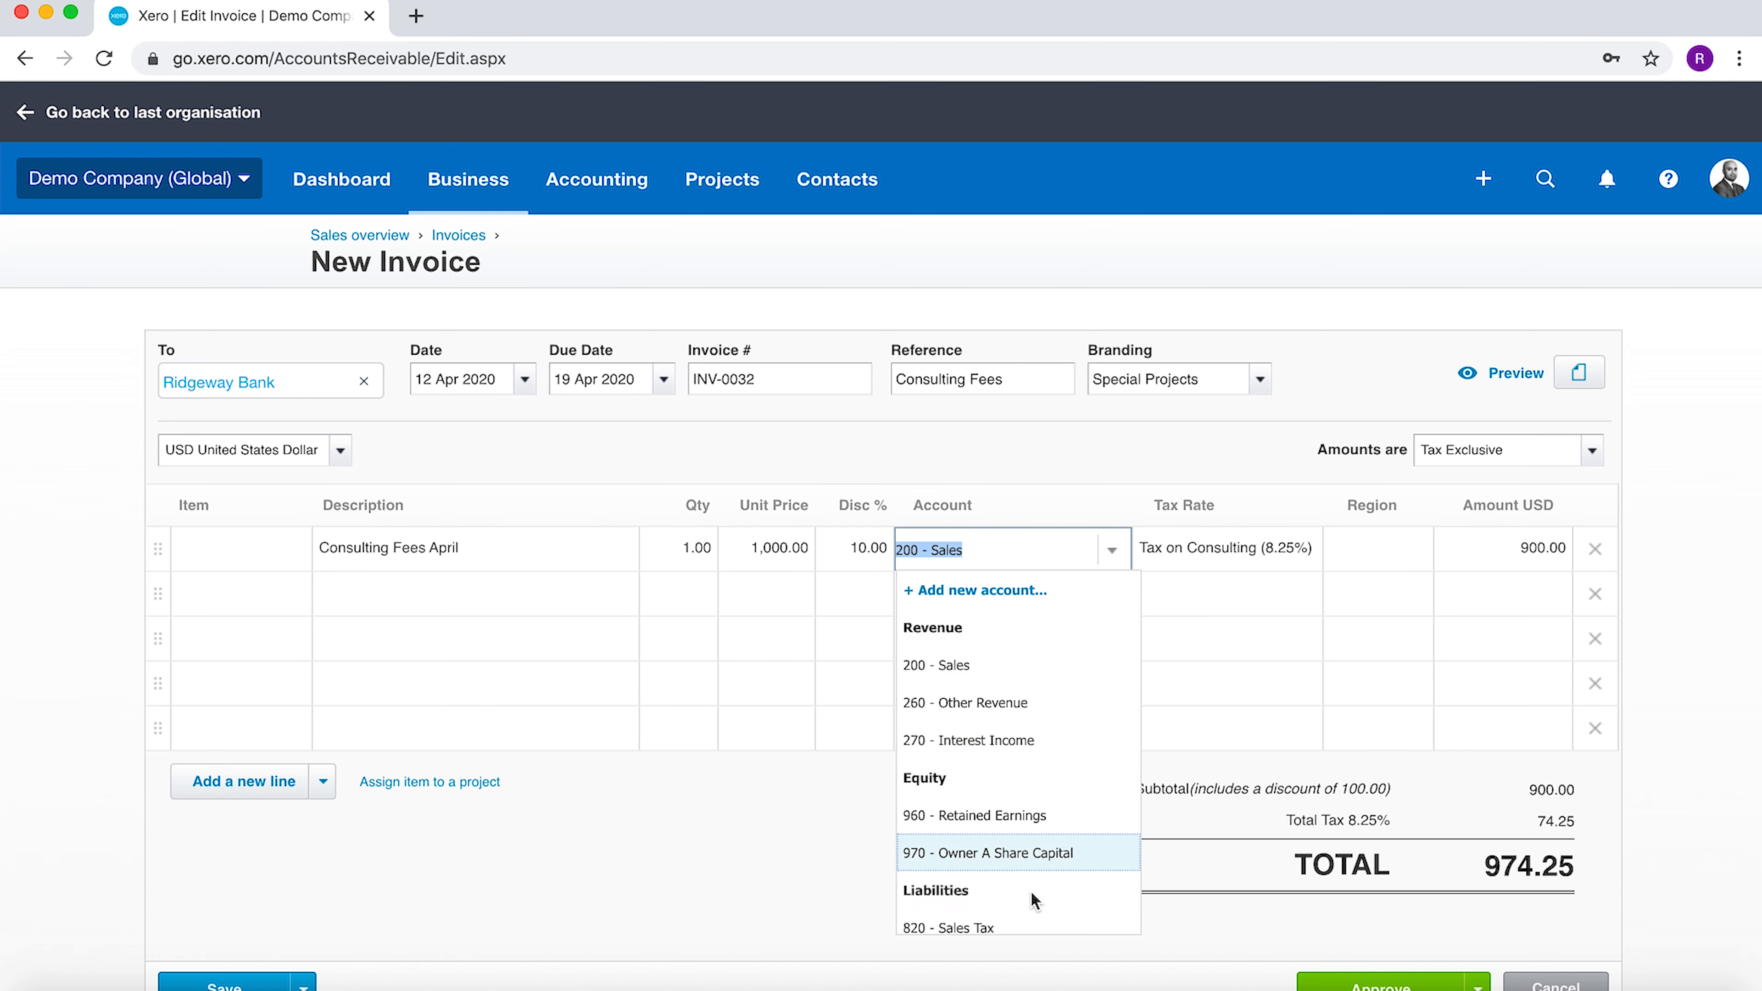
click(1033, 669)
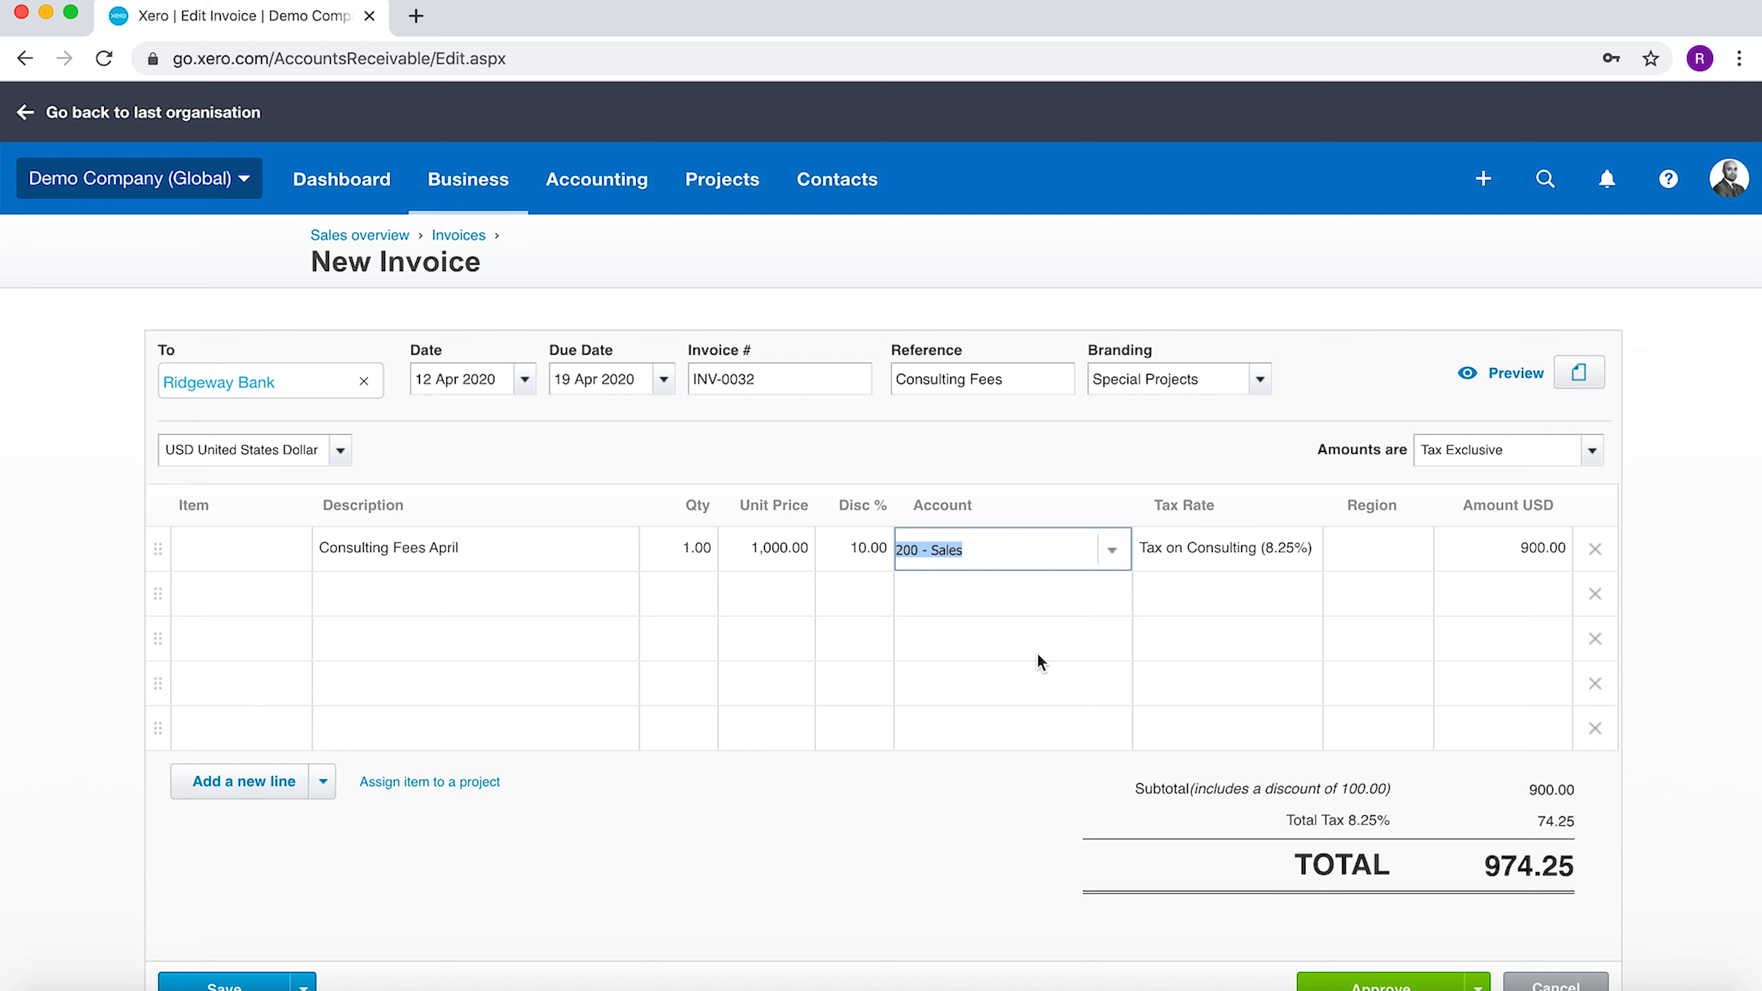
click(1416, 560)
click(1411, 550)
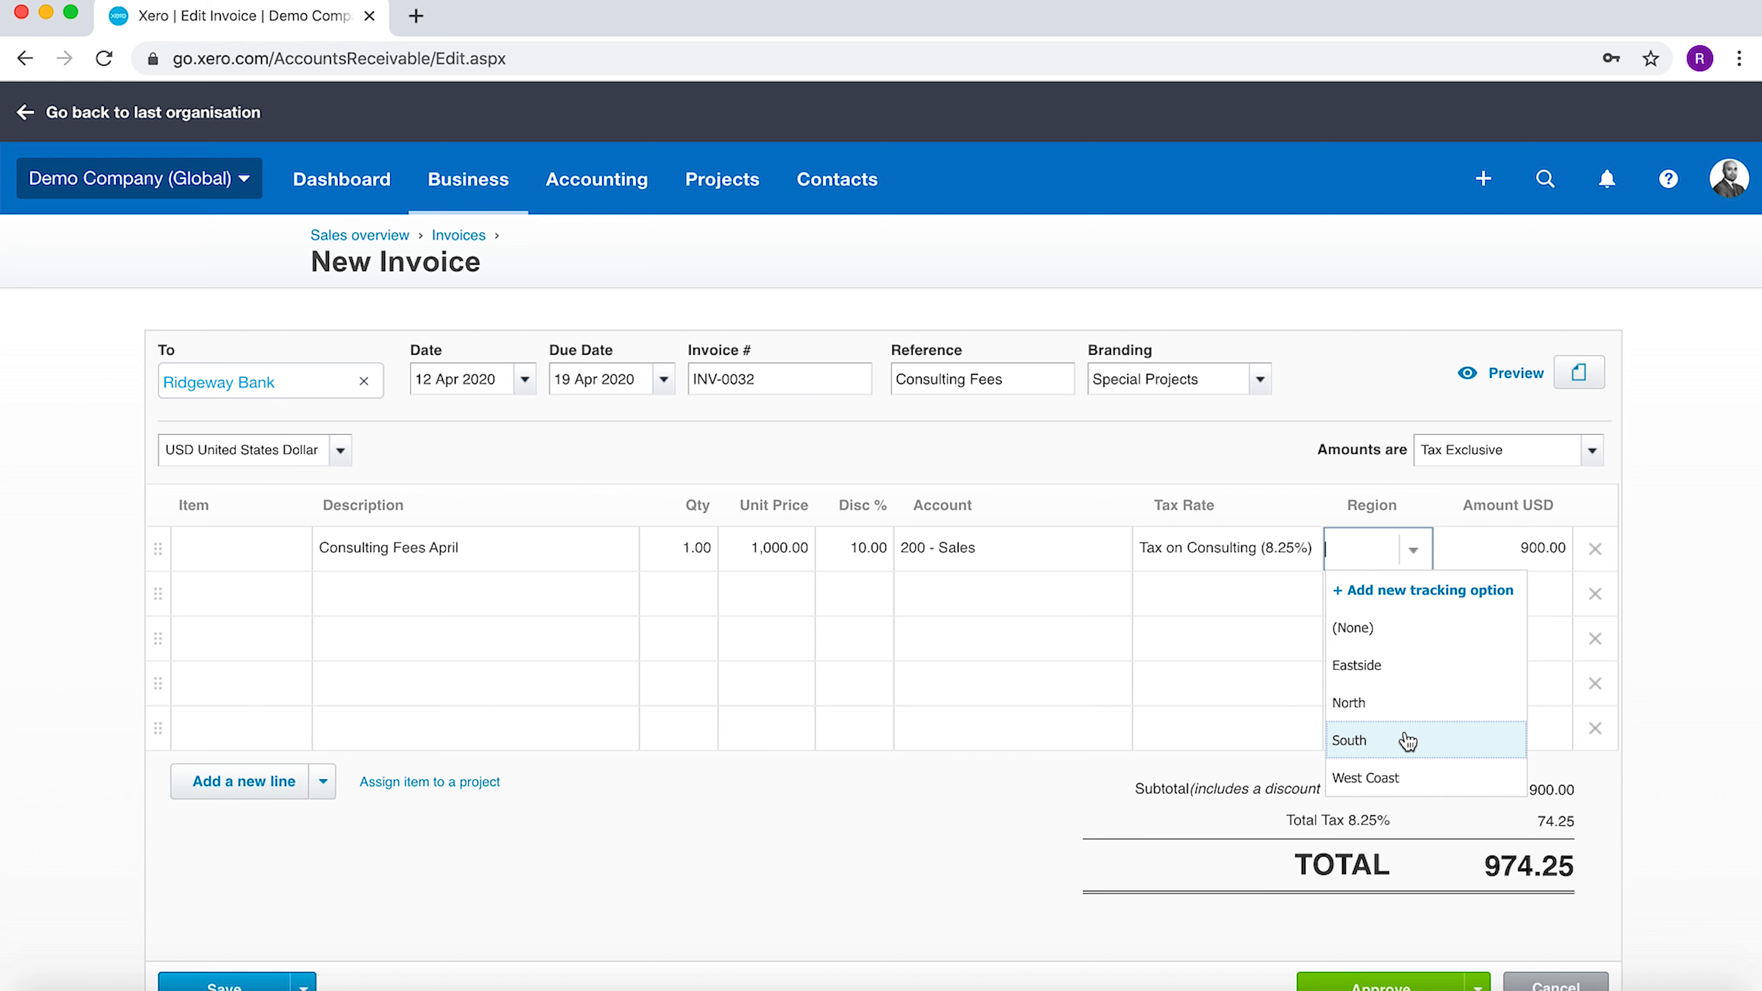
click(1374, 709)
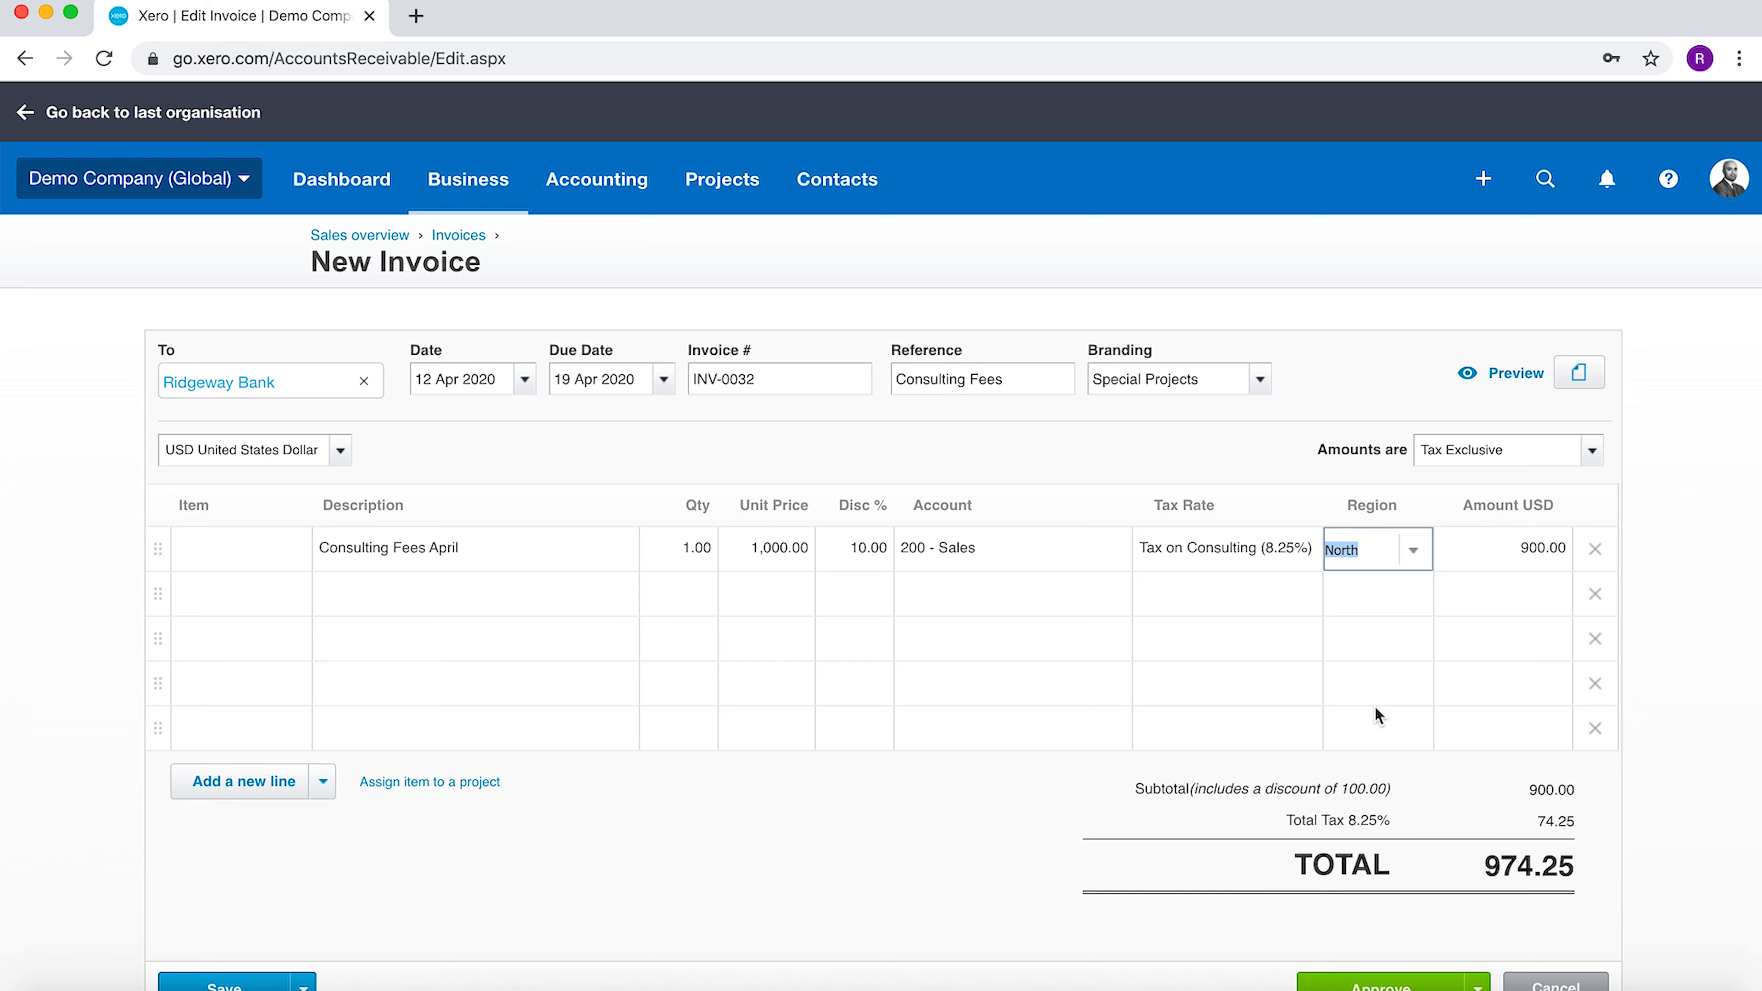
Check the options for attaching files to the invoice.
scroll(1110, 806, down, 2)
click(1578, 280)
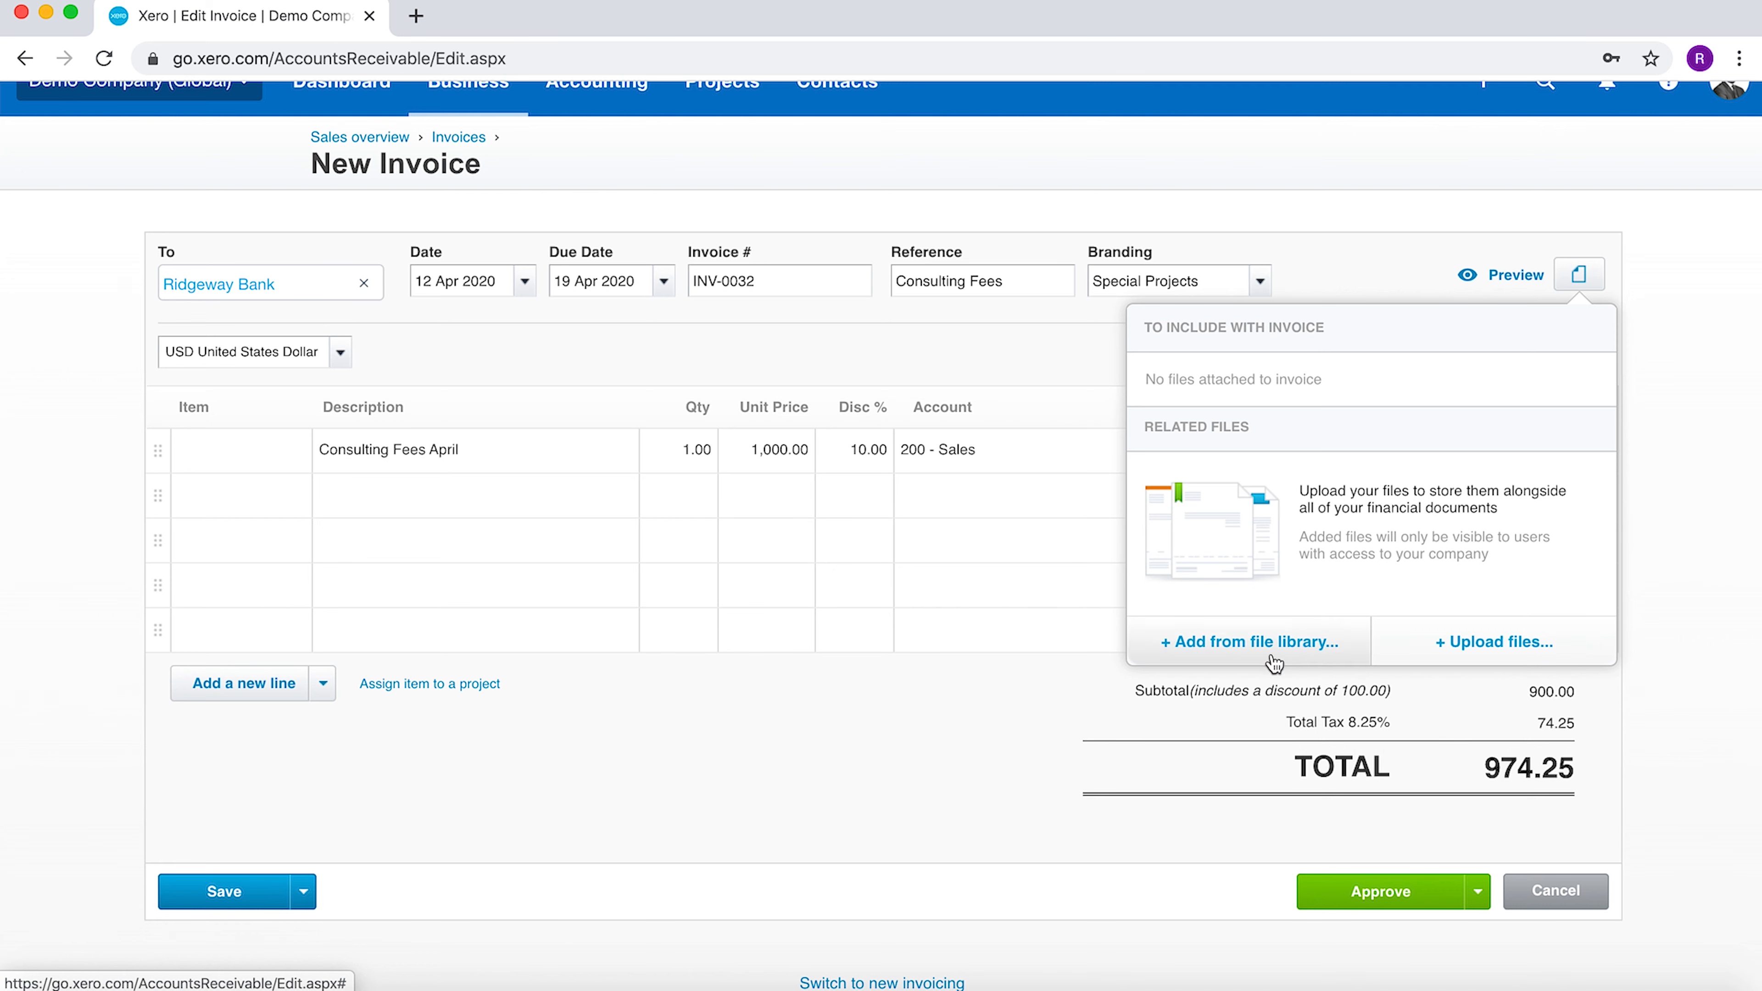
click(653, 787)
Add two blank lines to the invoice and save it as a draft.
click(231, 693)
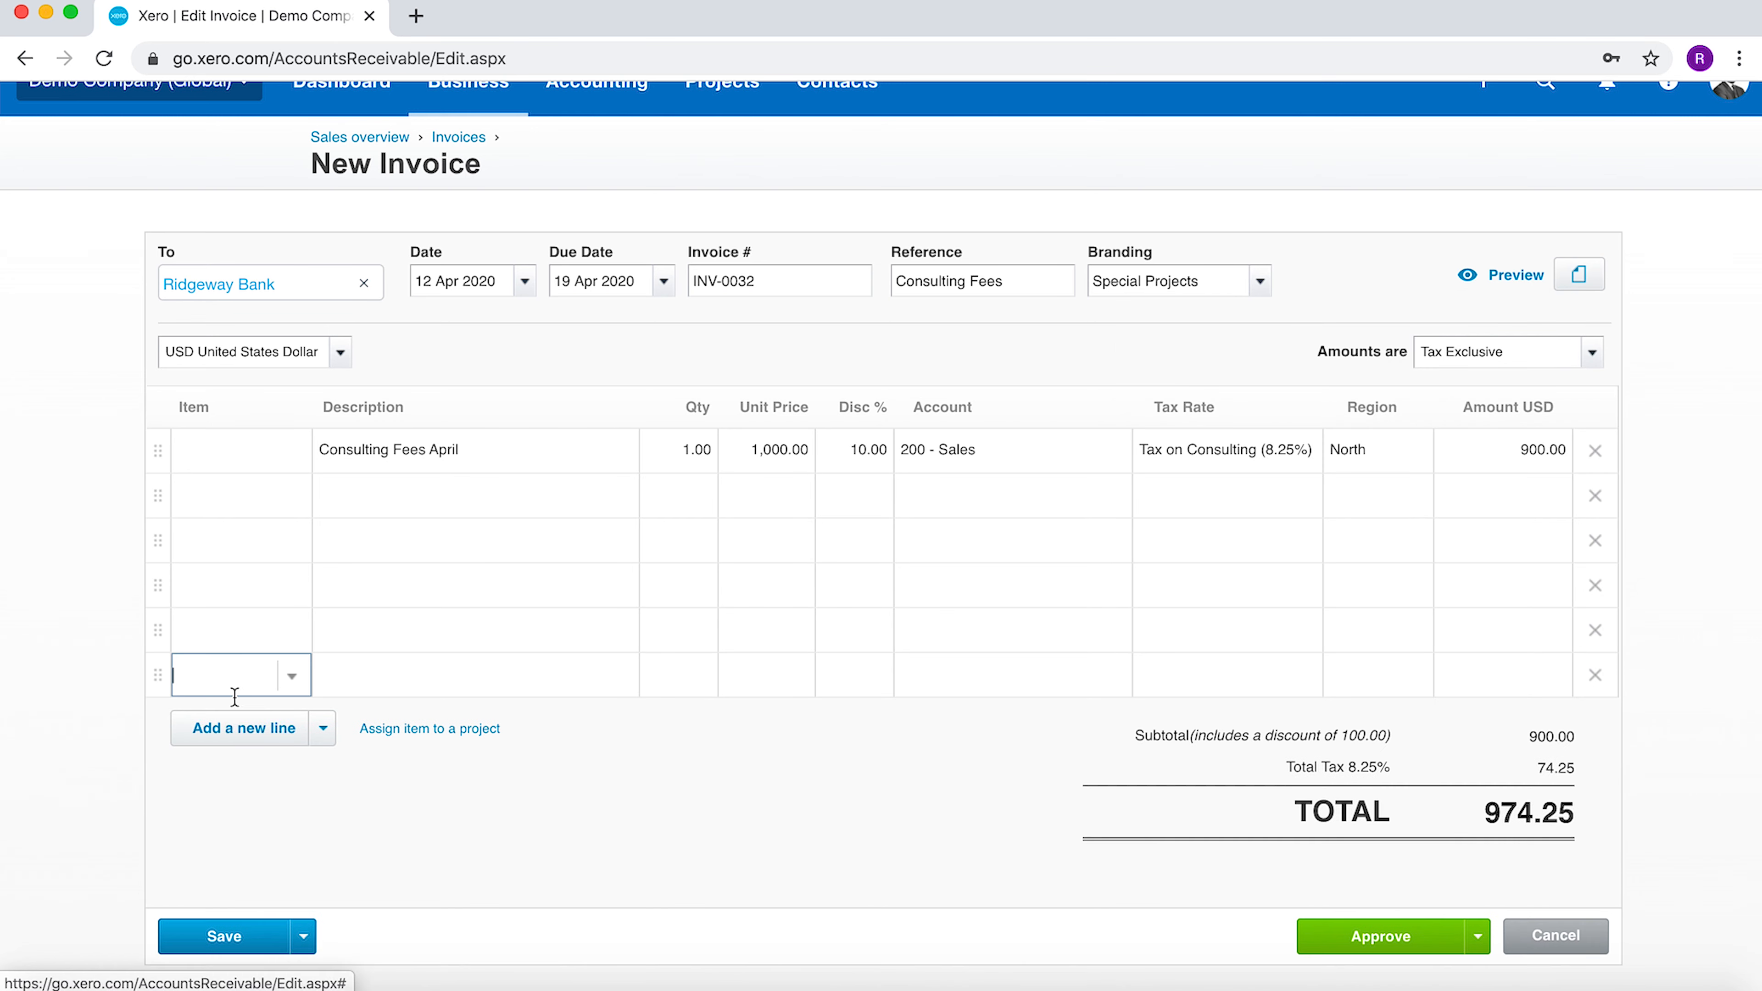
click(236, 729)
scroll(671, 861, down, 2)
scroll(673, 870, down, 3)
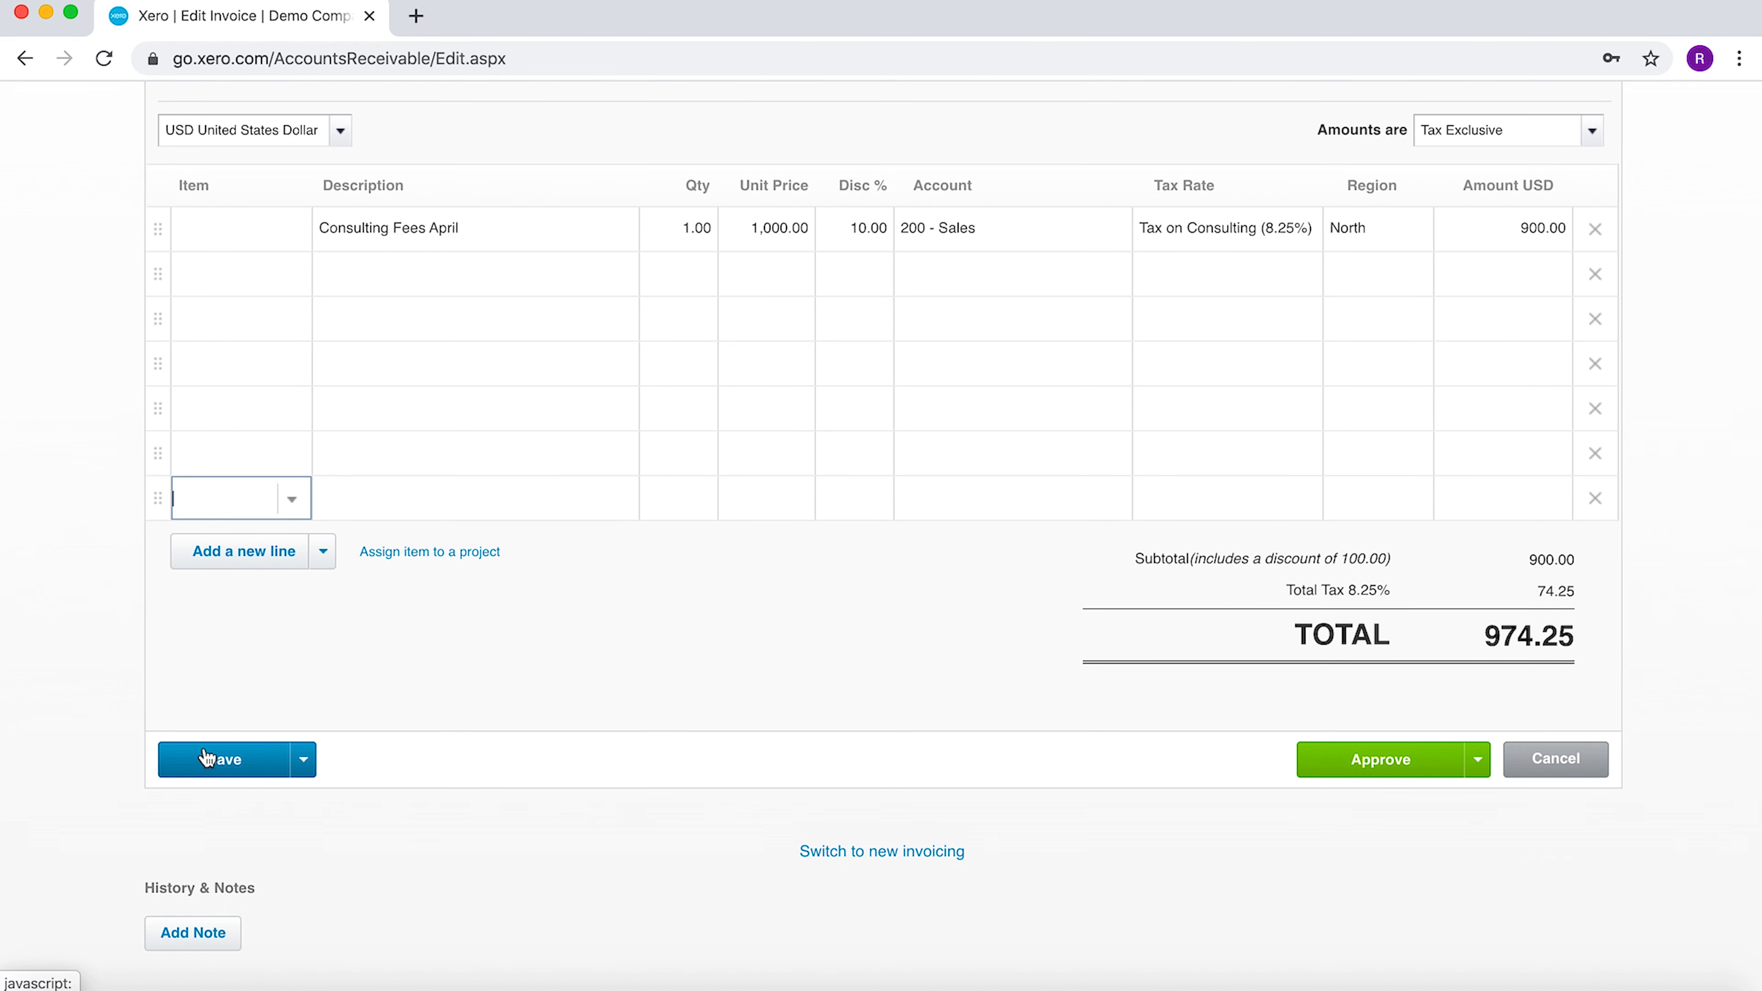
click(206, 758)
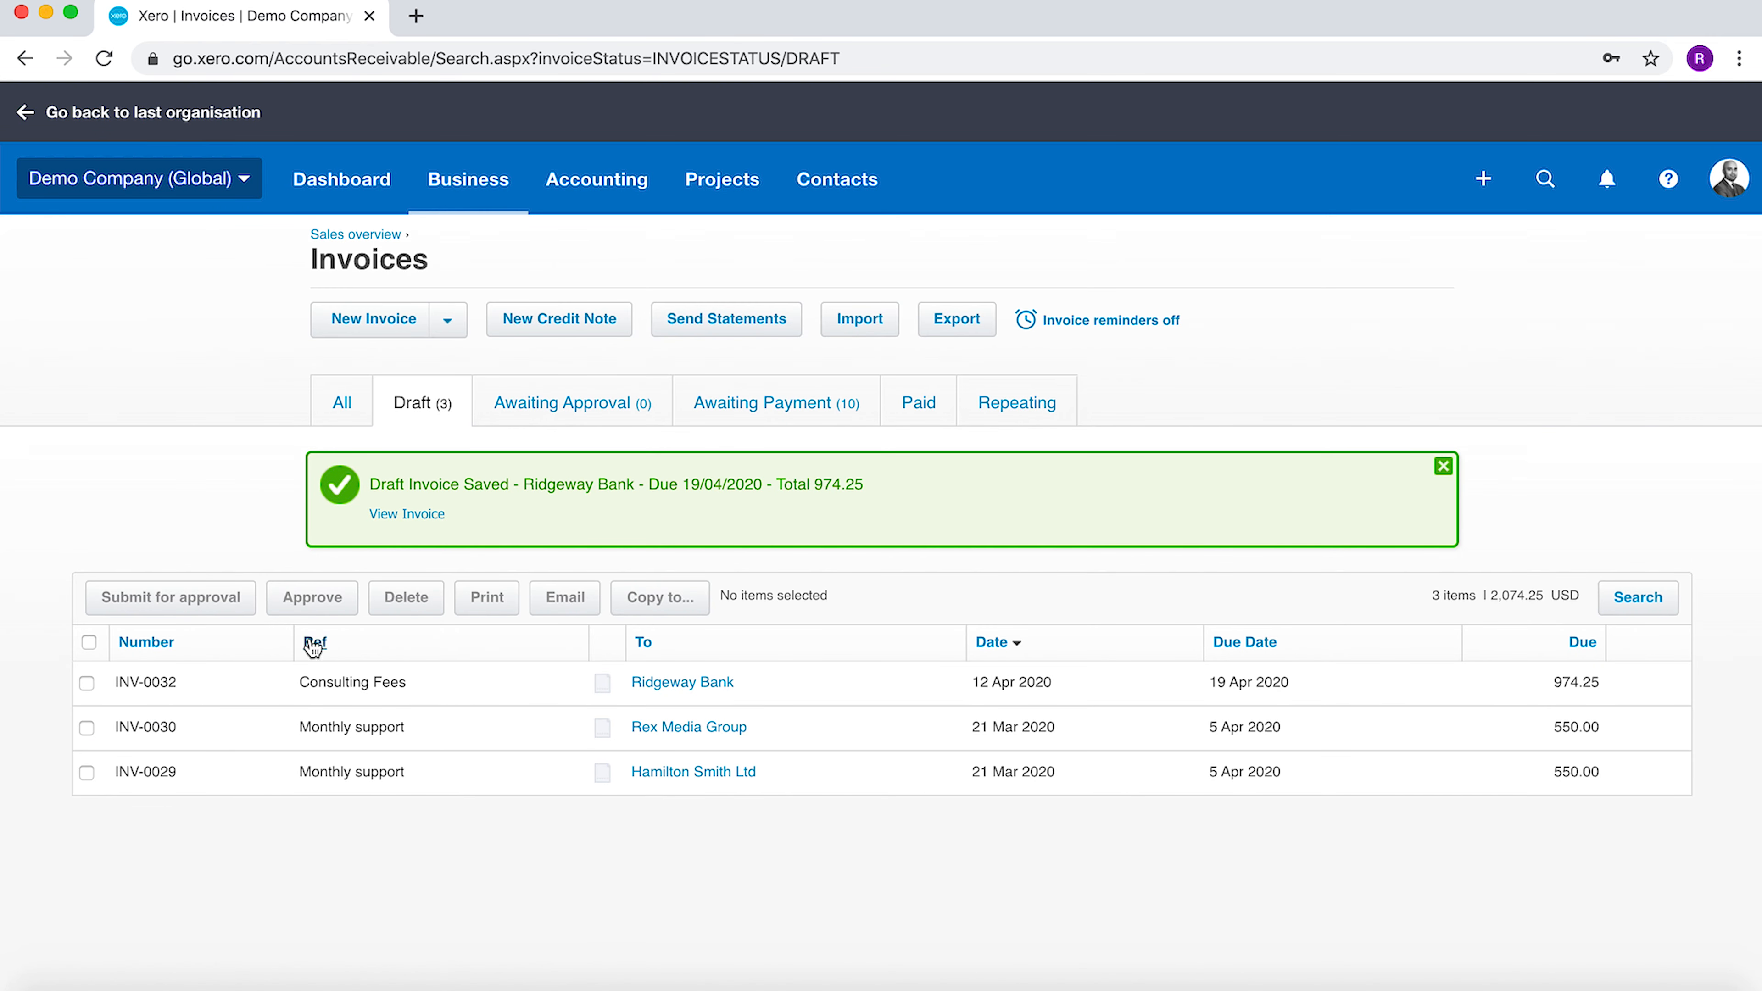
Open the Ridgeway Bank draft invoice and save and submit it for approval.
click(670, 688)
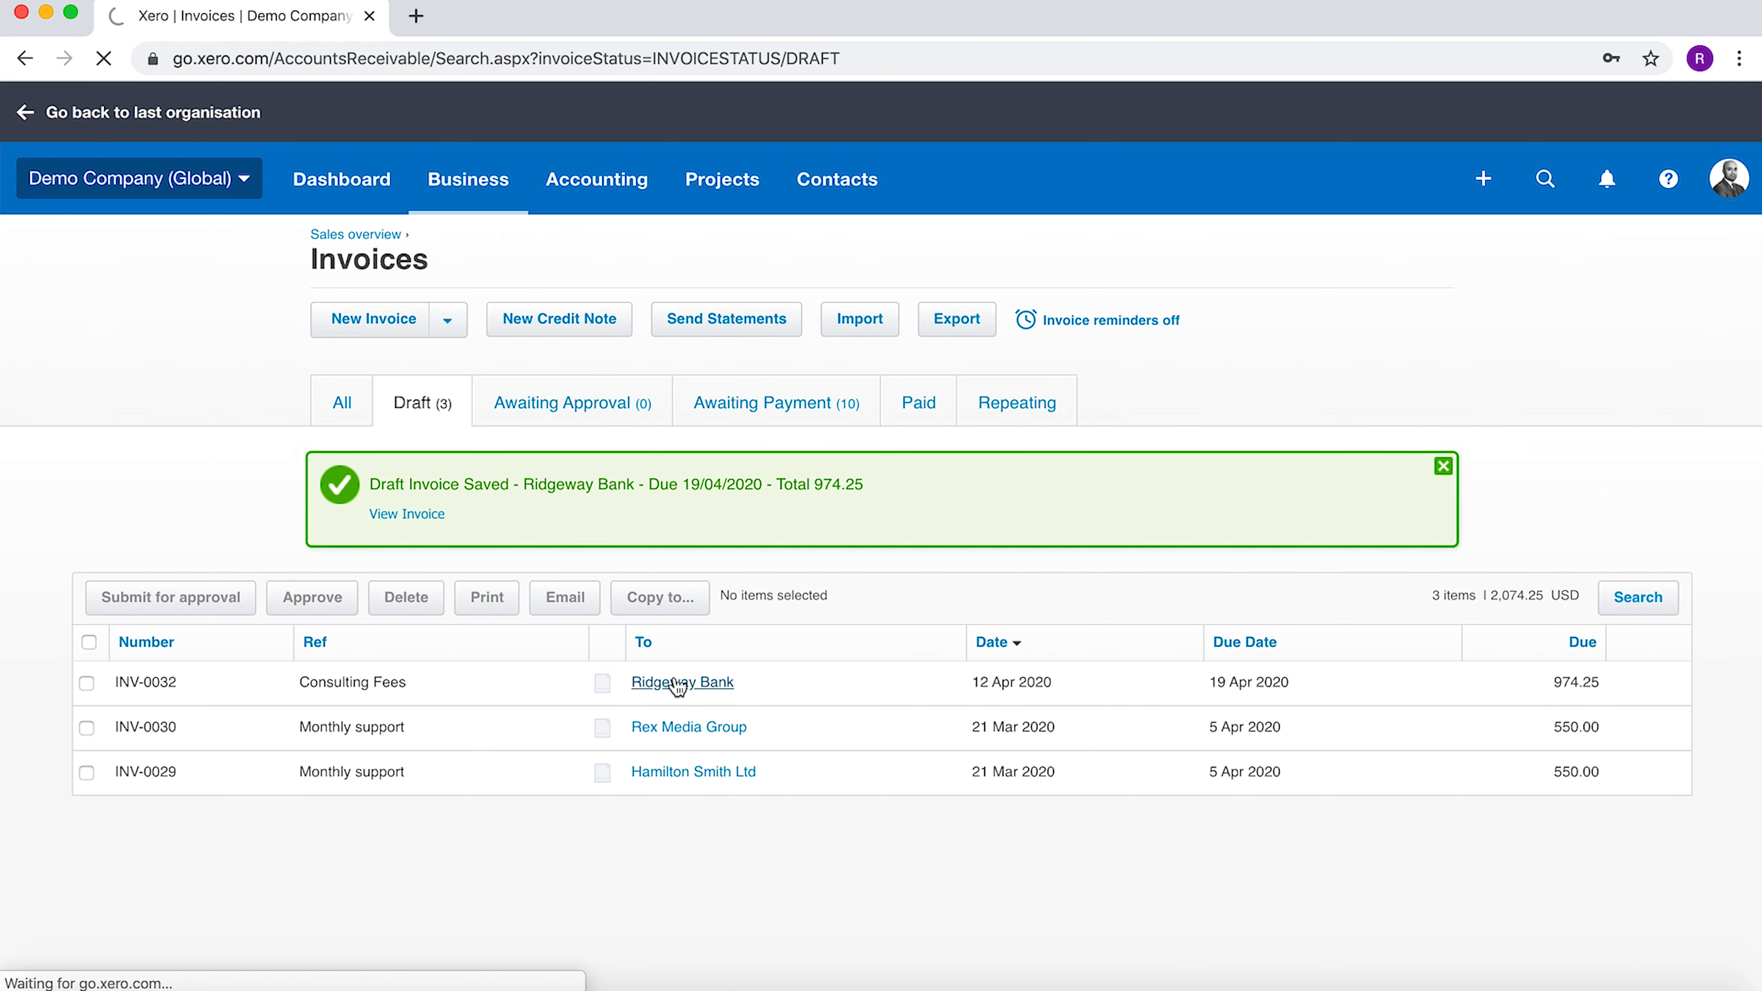
scroll(600, 781, down, 2)
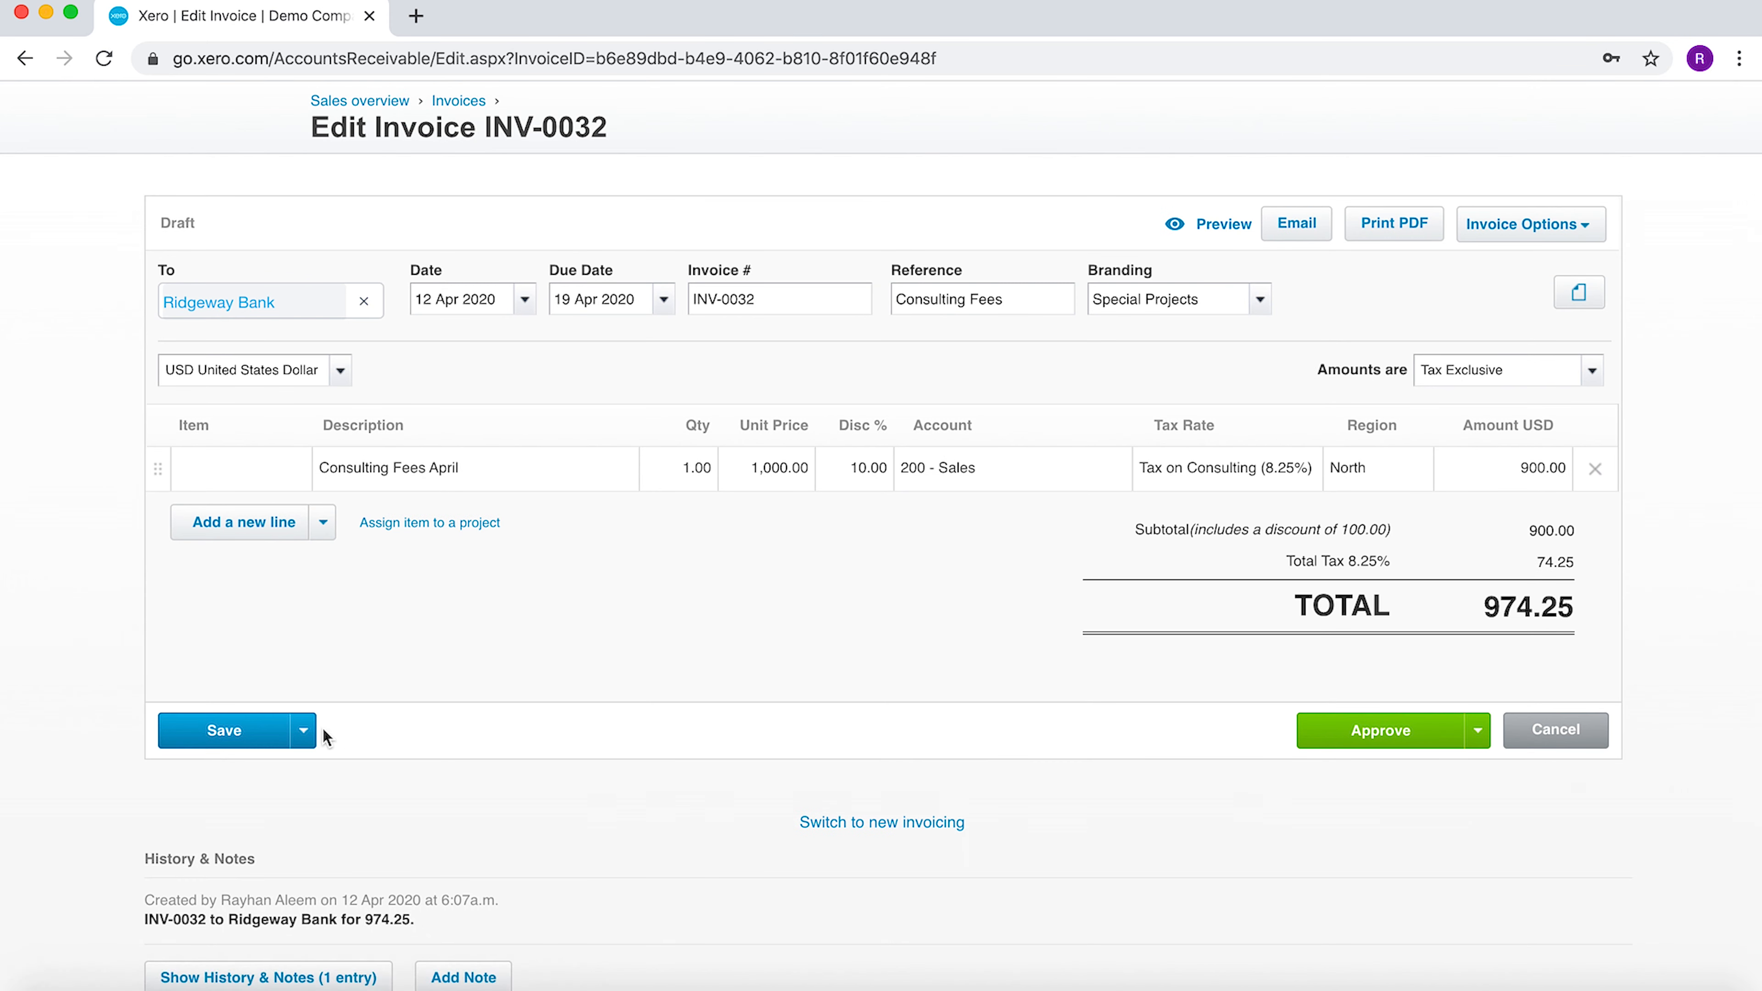
click(306, 732)
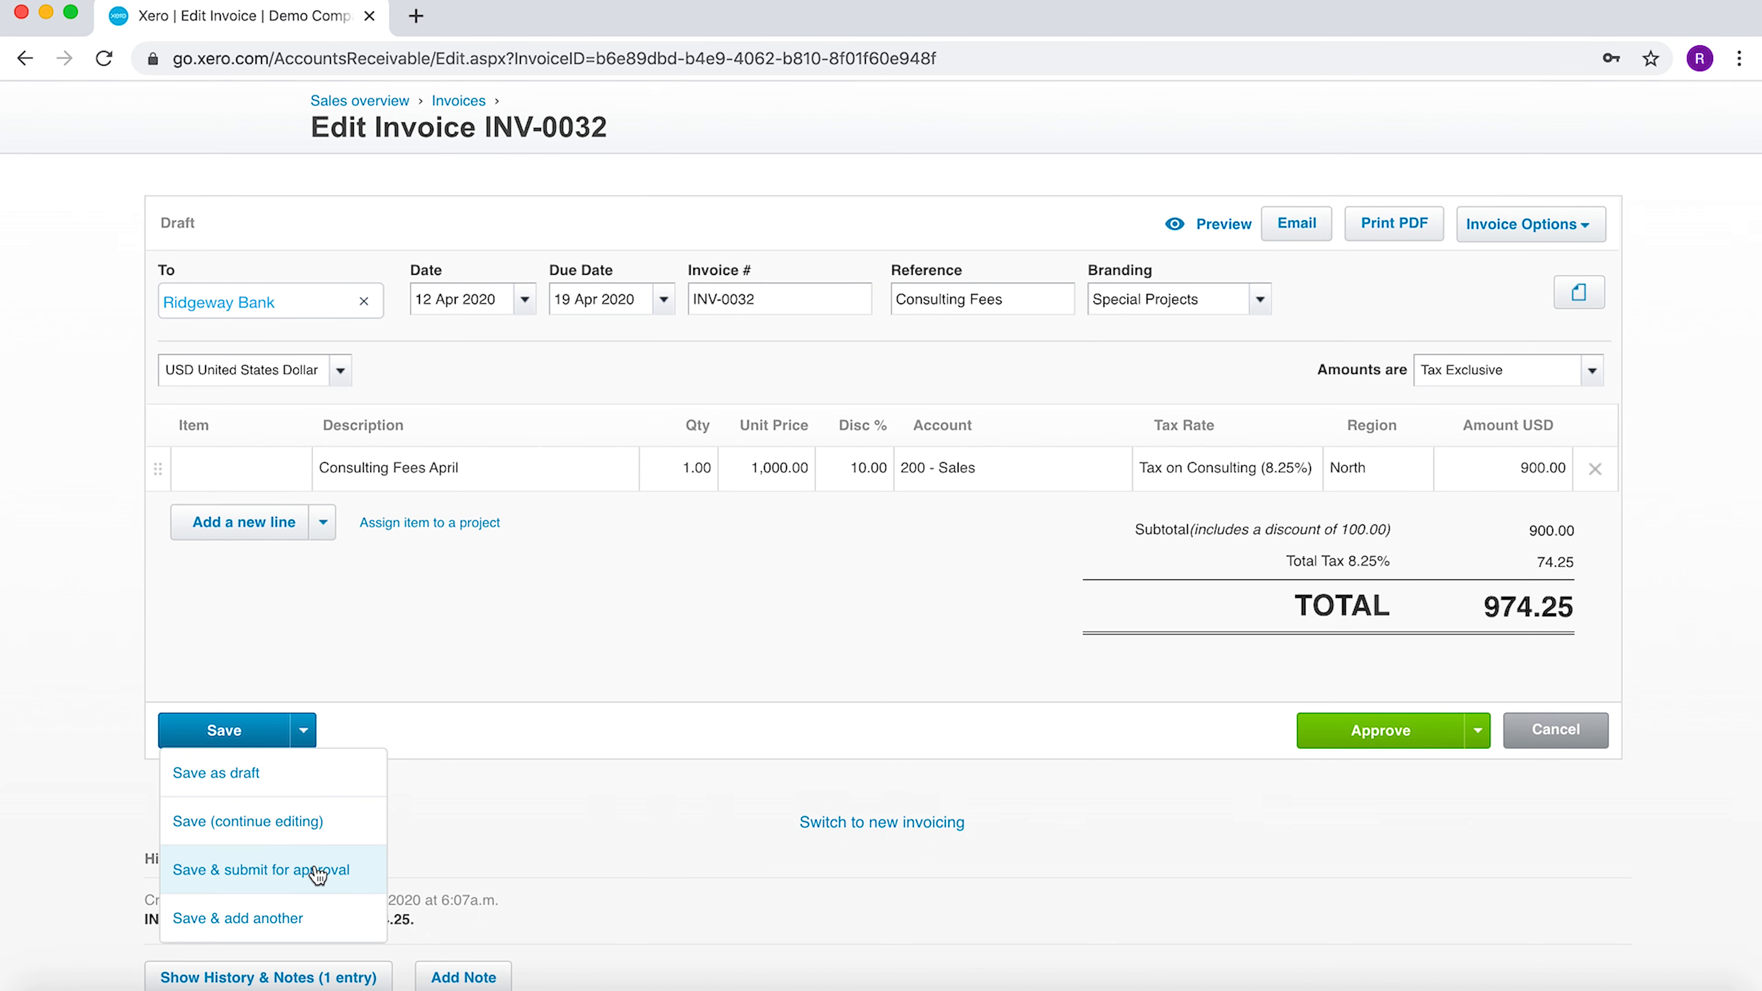
click(281, 870)
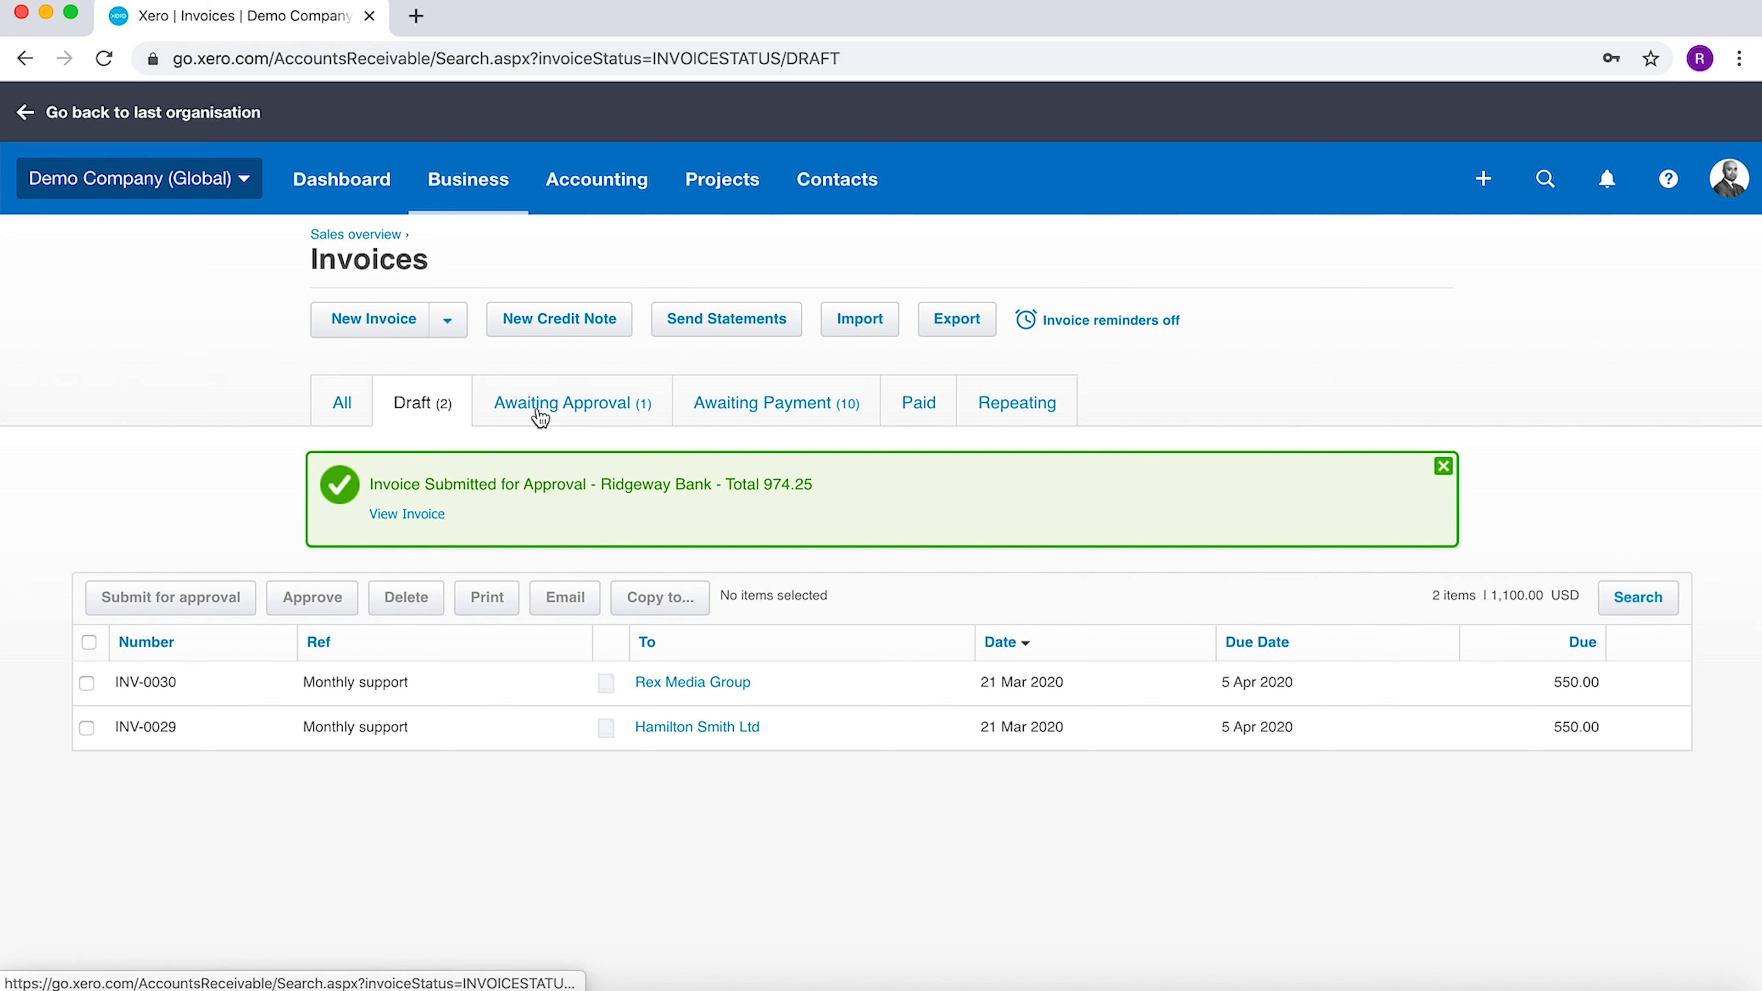
Open the Ridgeway Bank invoice awaiting approval and change its line description to "Consulting Fees April 2020".
click(575, 402)
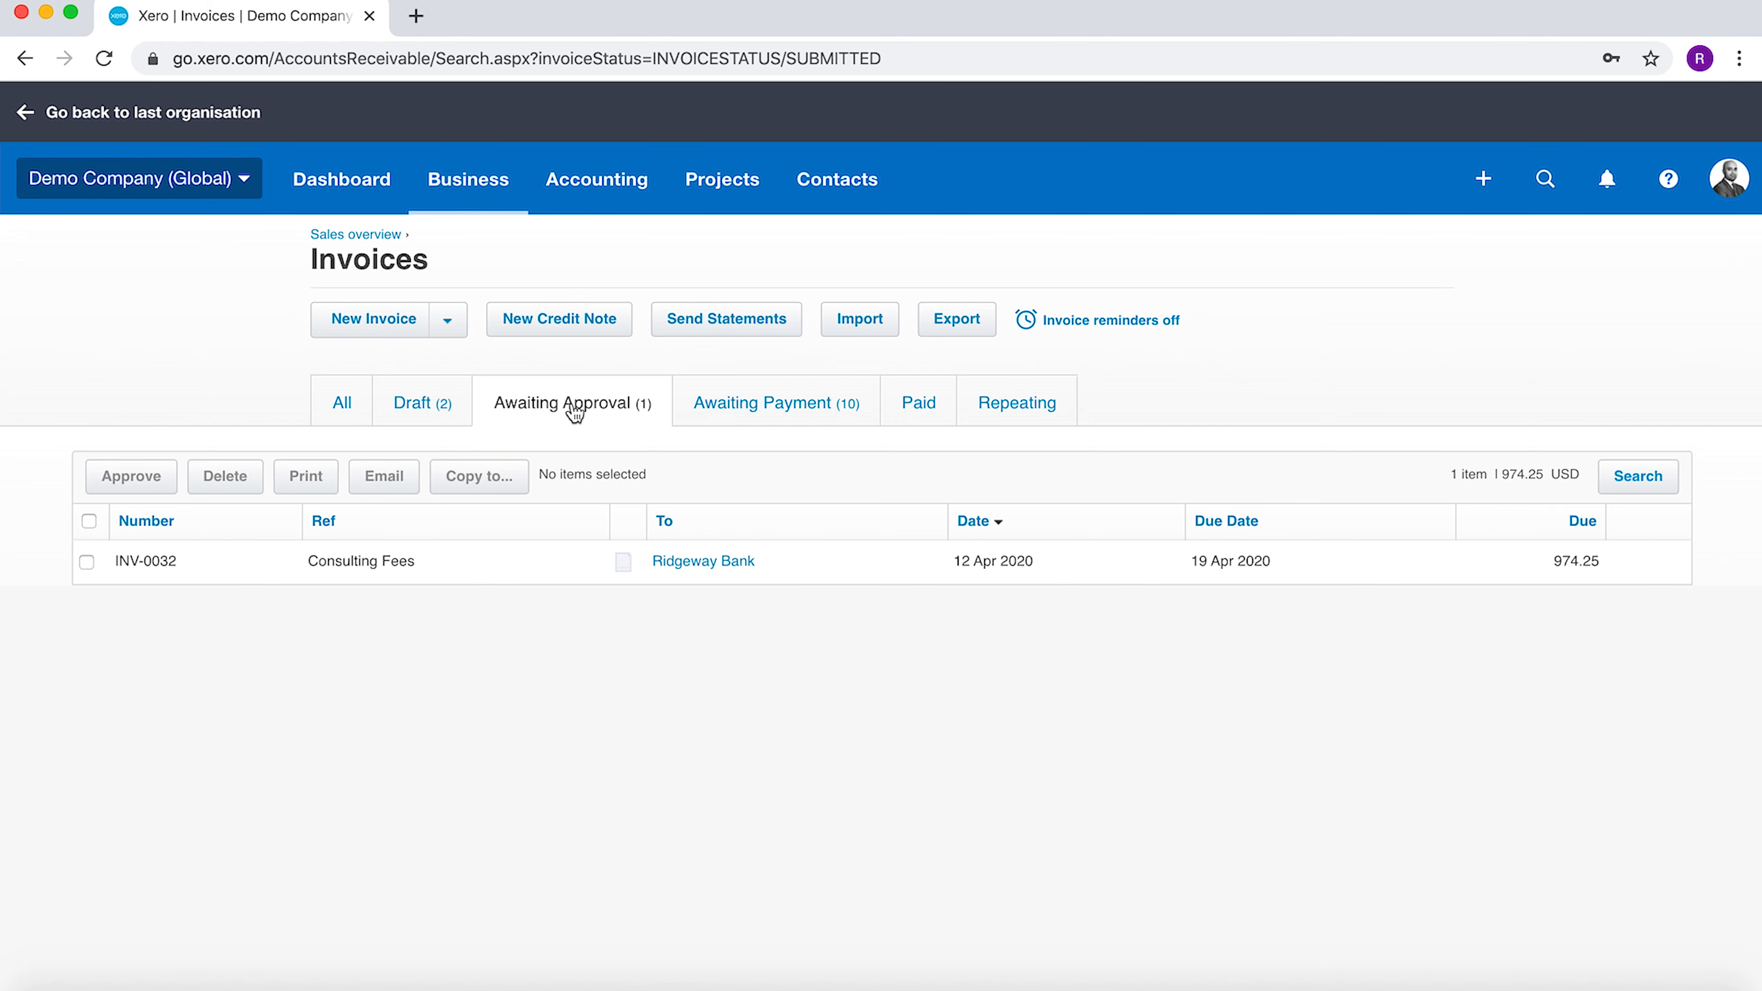
click(691, 571)
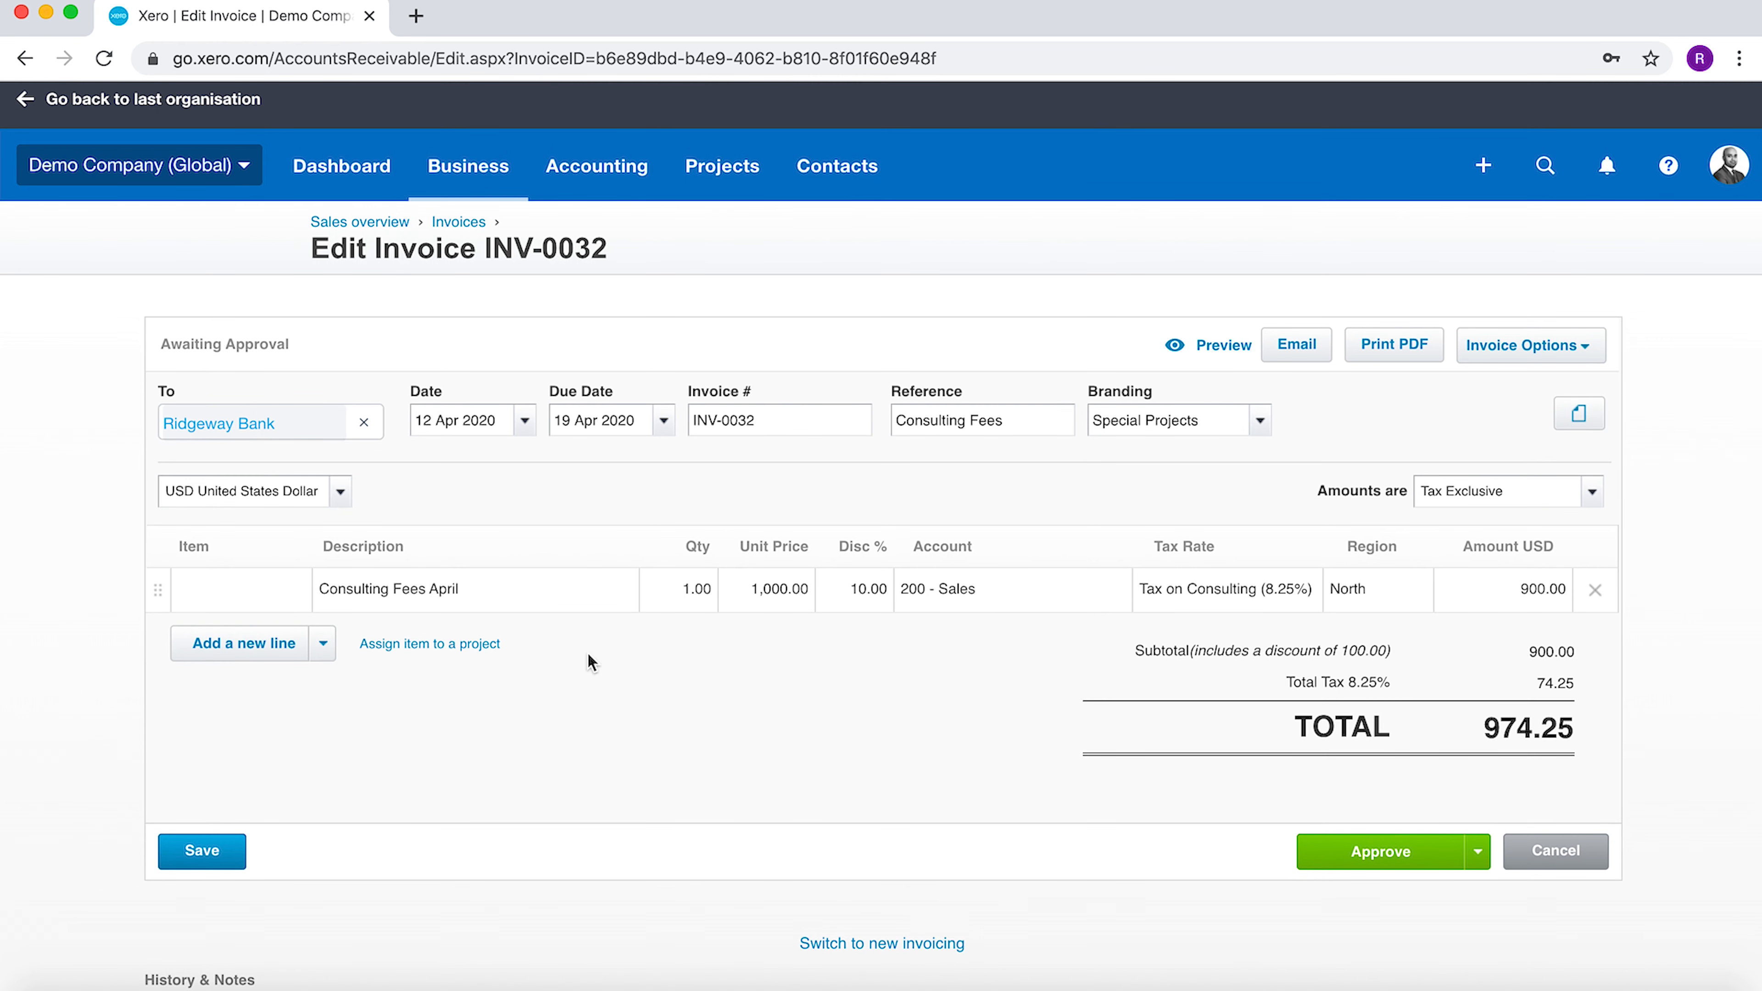
click(472, 588)
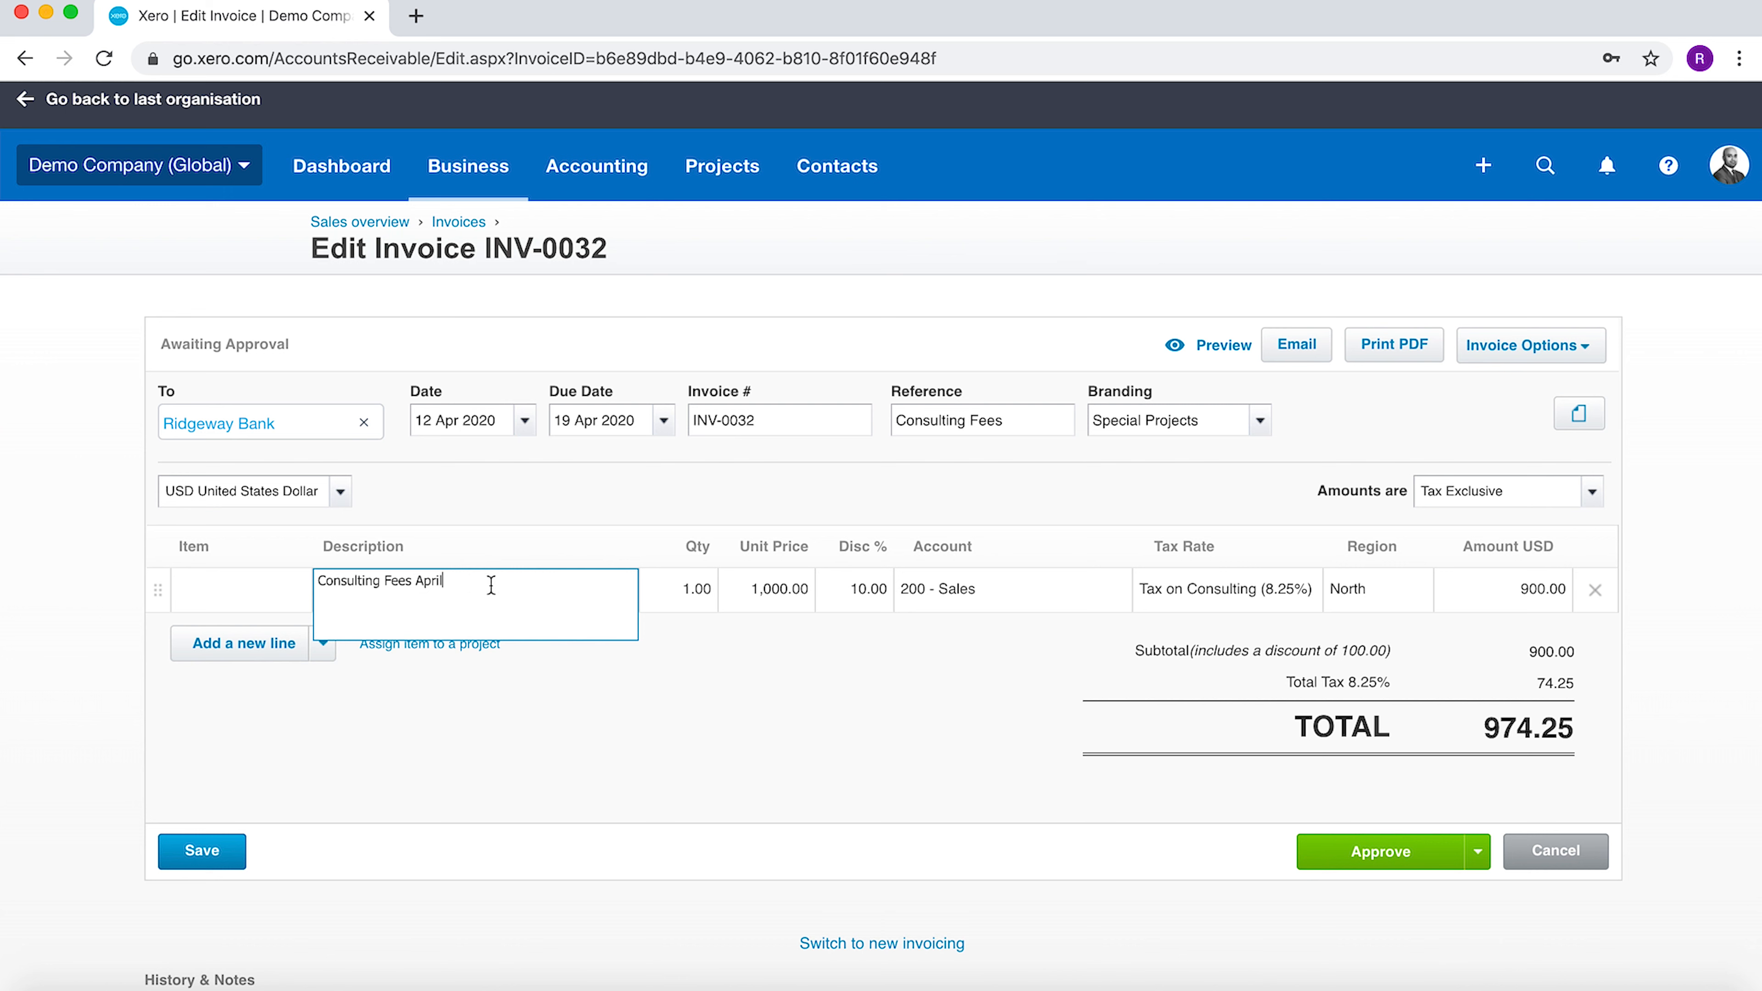
text(2020)
click(713, 753)
Approve the Ridgeway Bank invoice and look over its details and payment section.
click(1377, 854)
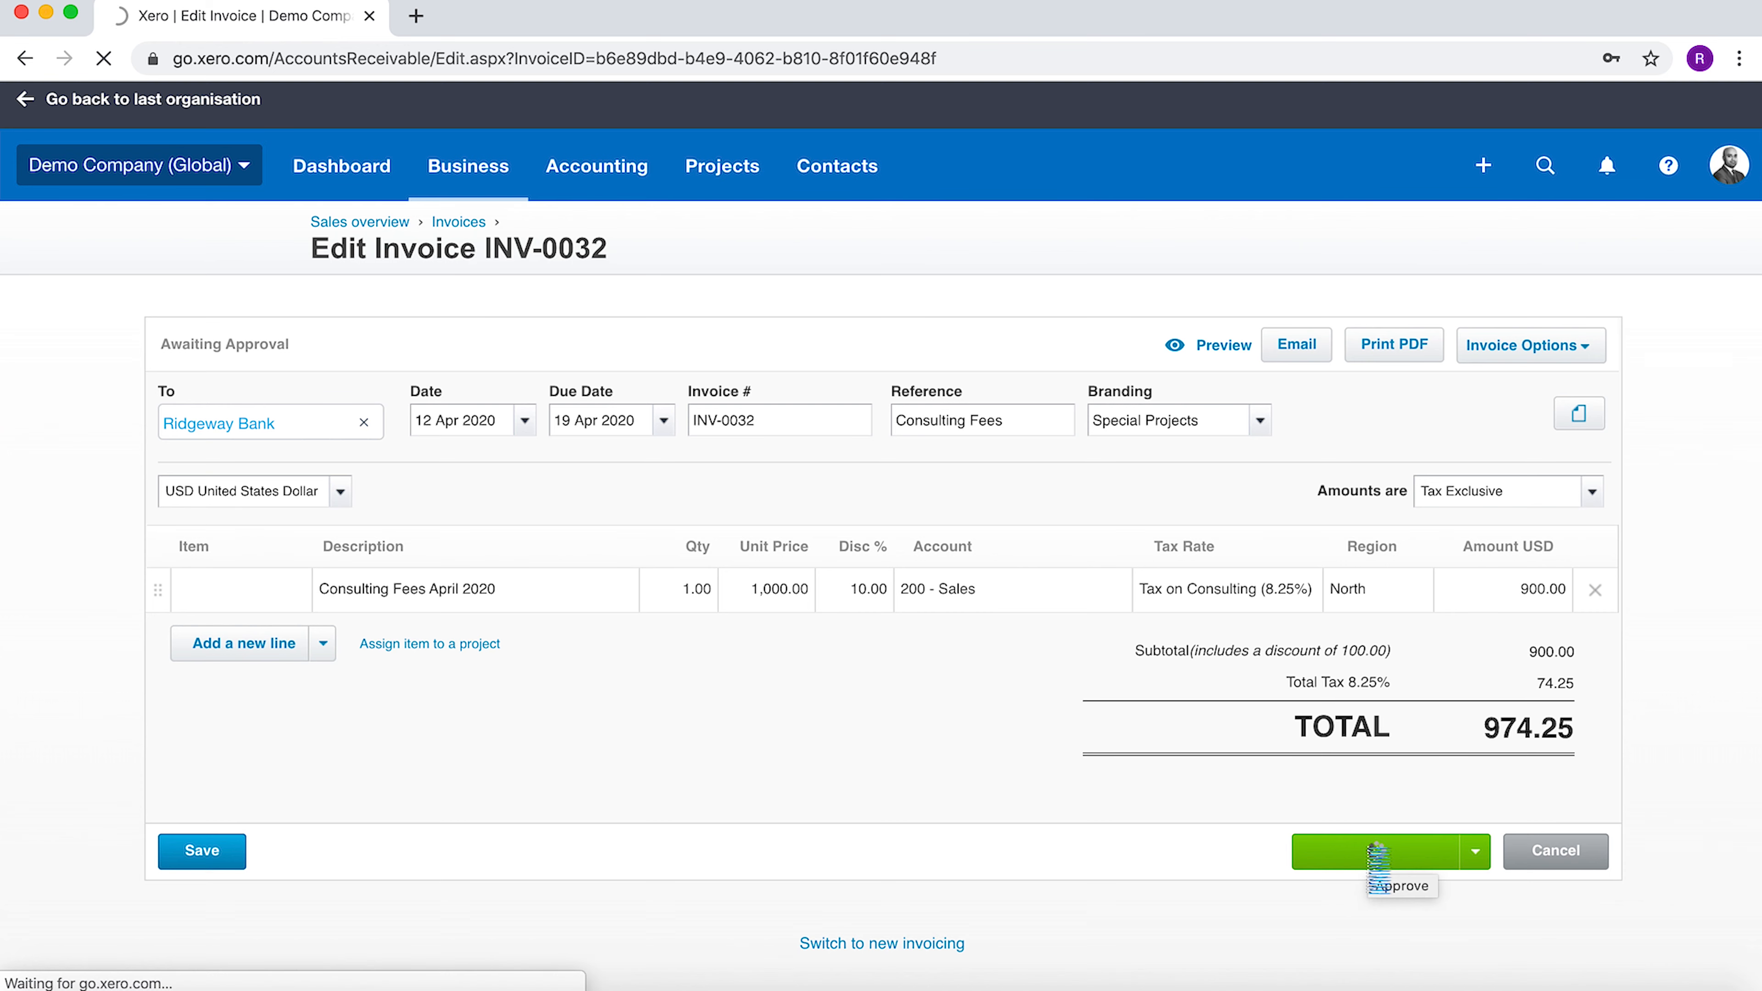
scroll(936, 735, down, 4)
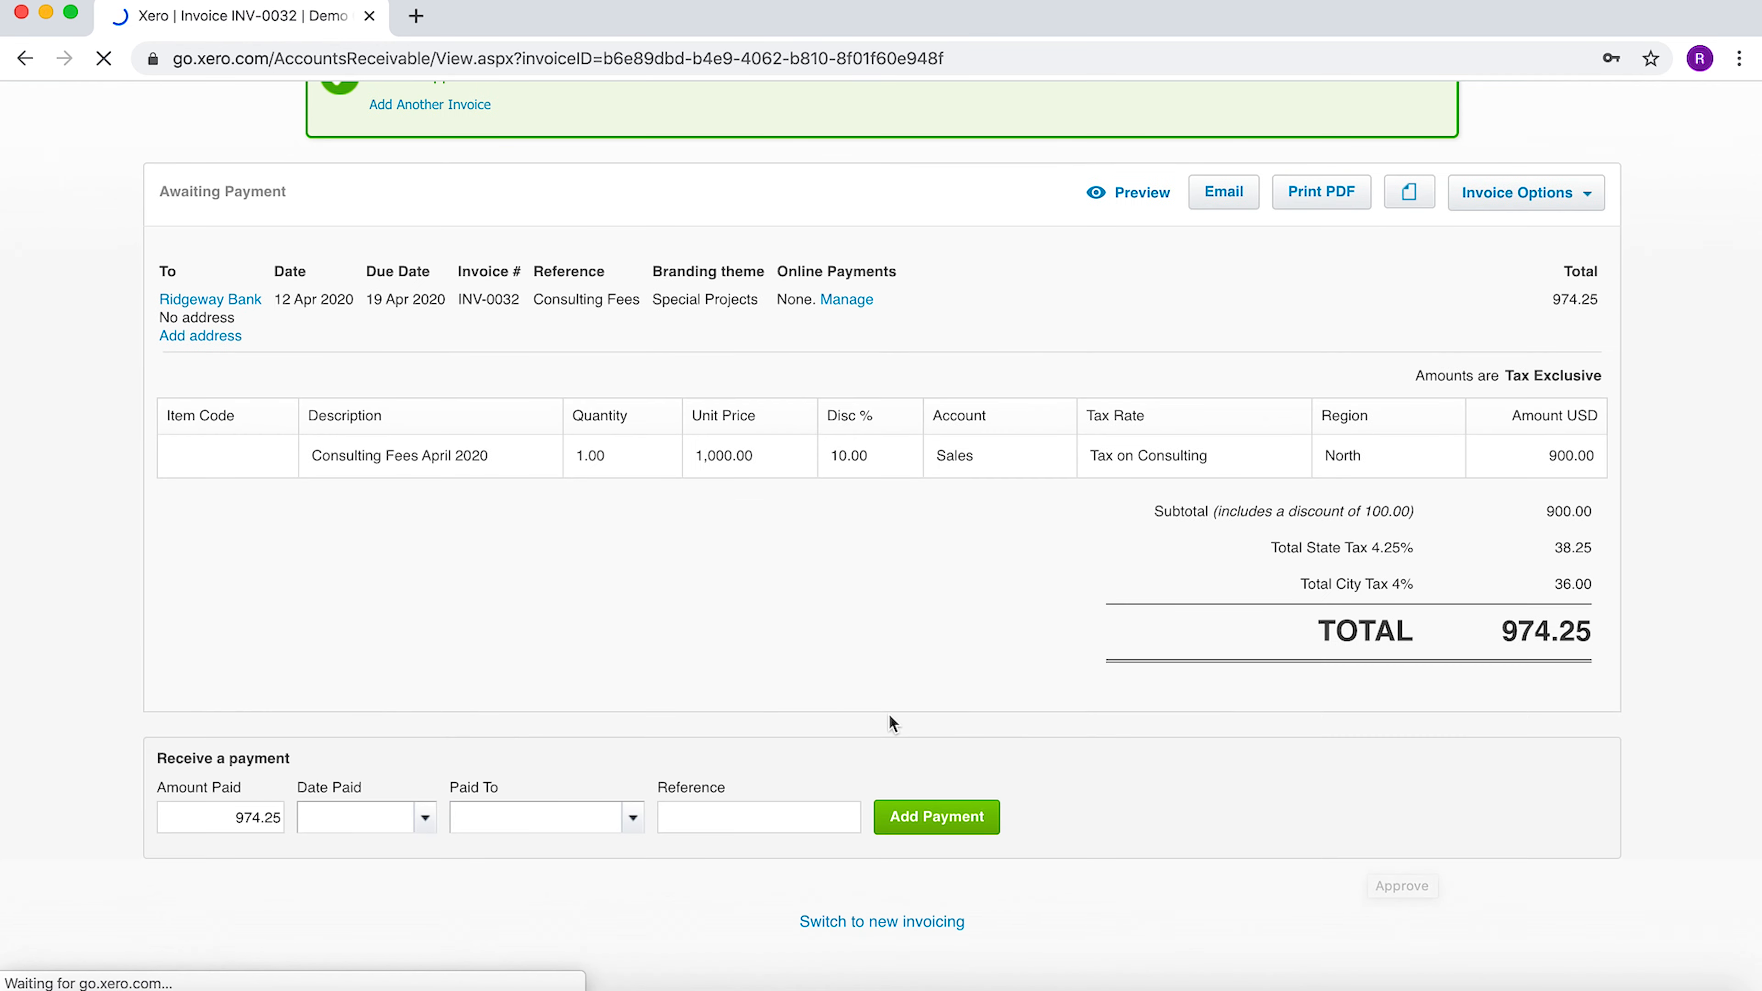
scroll(832, 580, down, 4)
scroll(831, 583, up, 6)
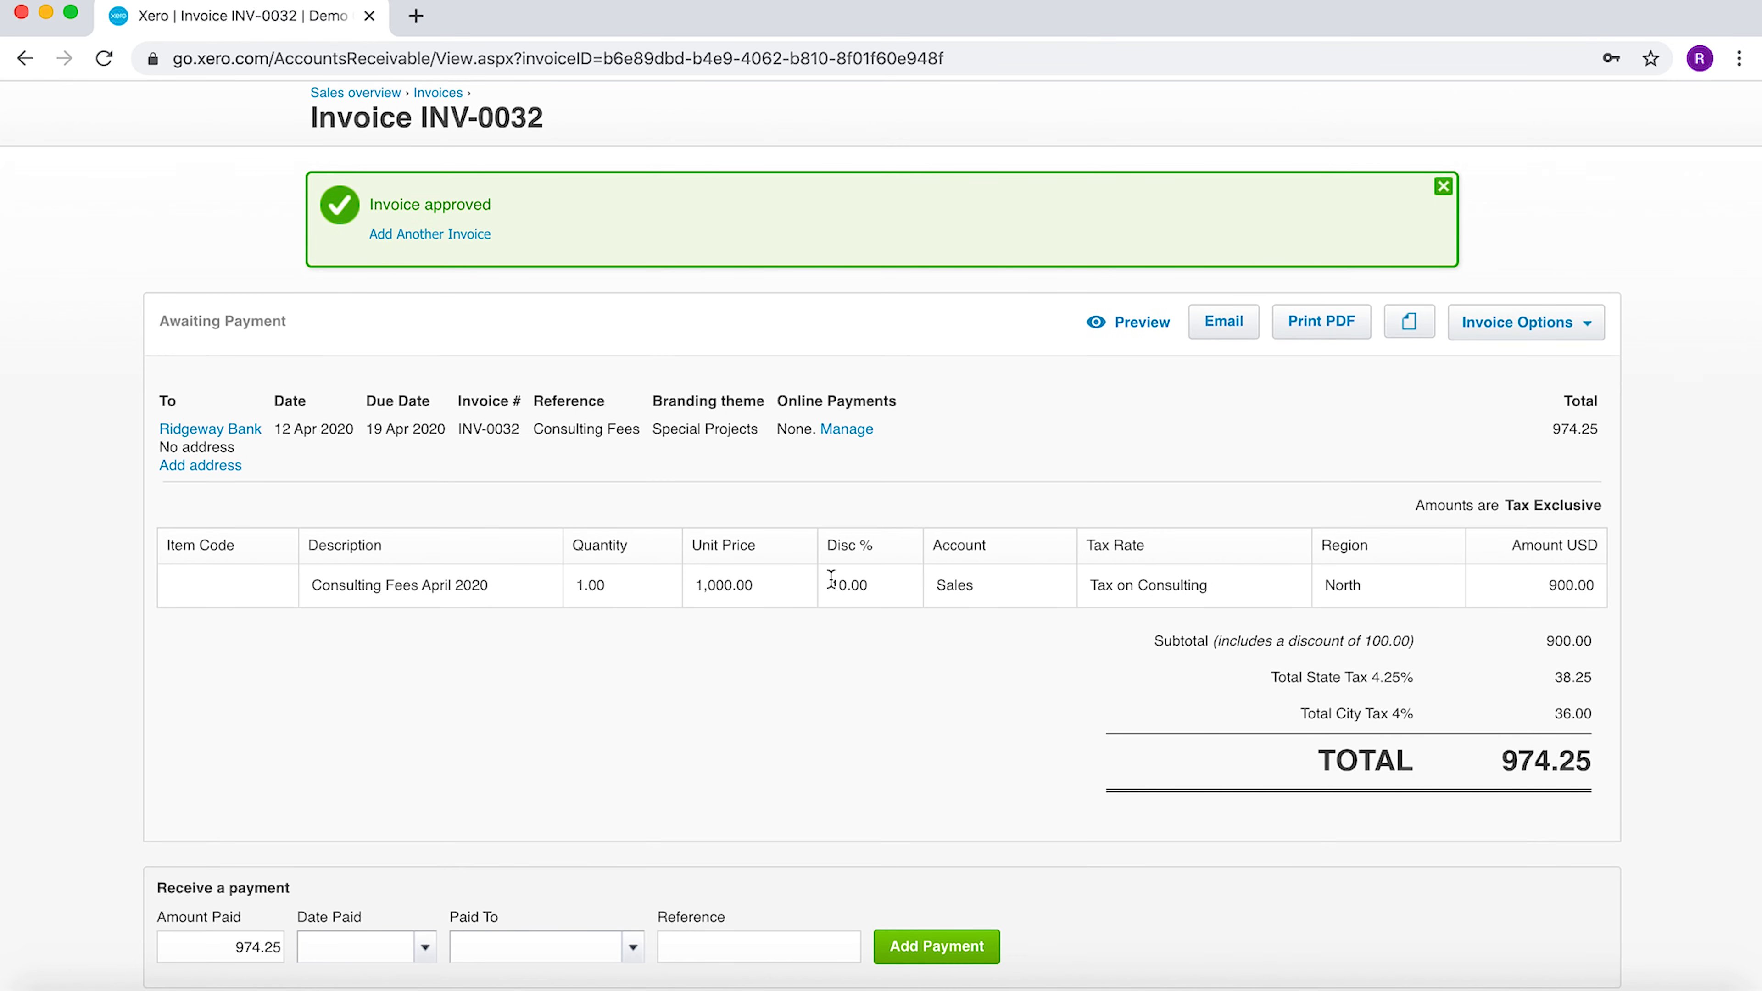
Show the history entries of the approved Ridgeway Bank invoice and review them.
scroll(832, 581, down, 6)
click(283, 833)
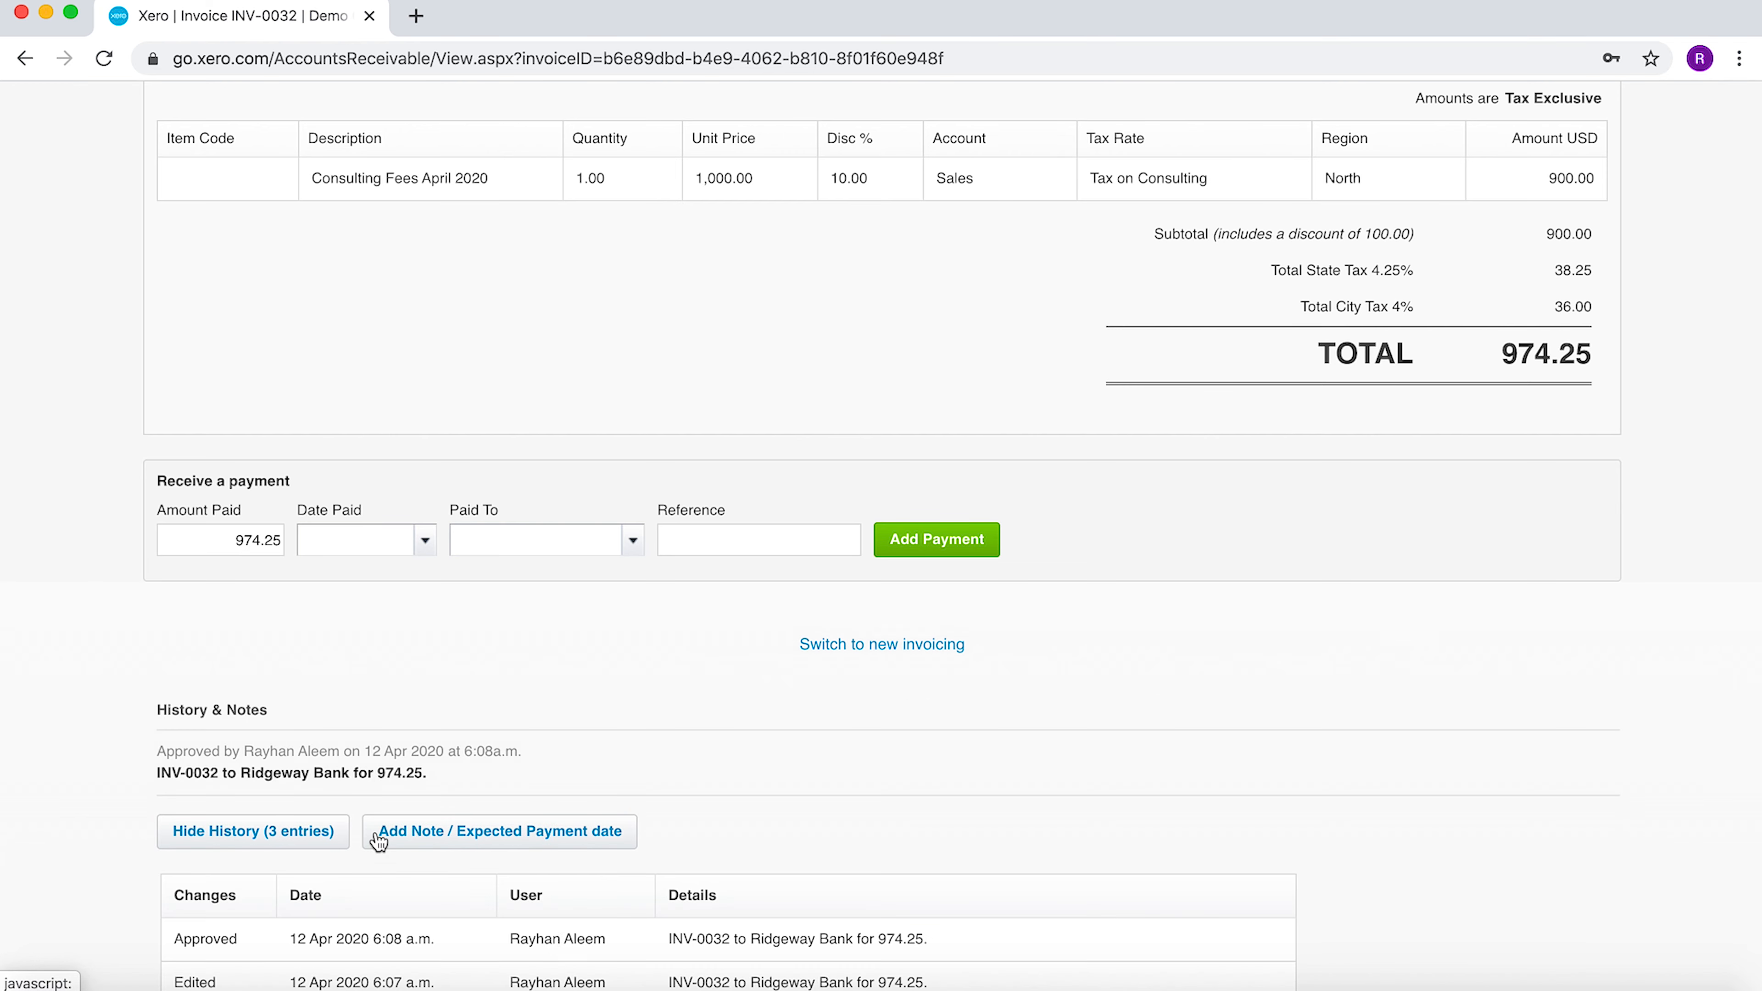
scroll(380, 833, down, 3)
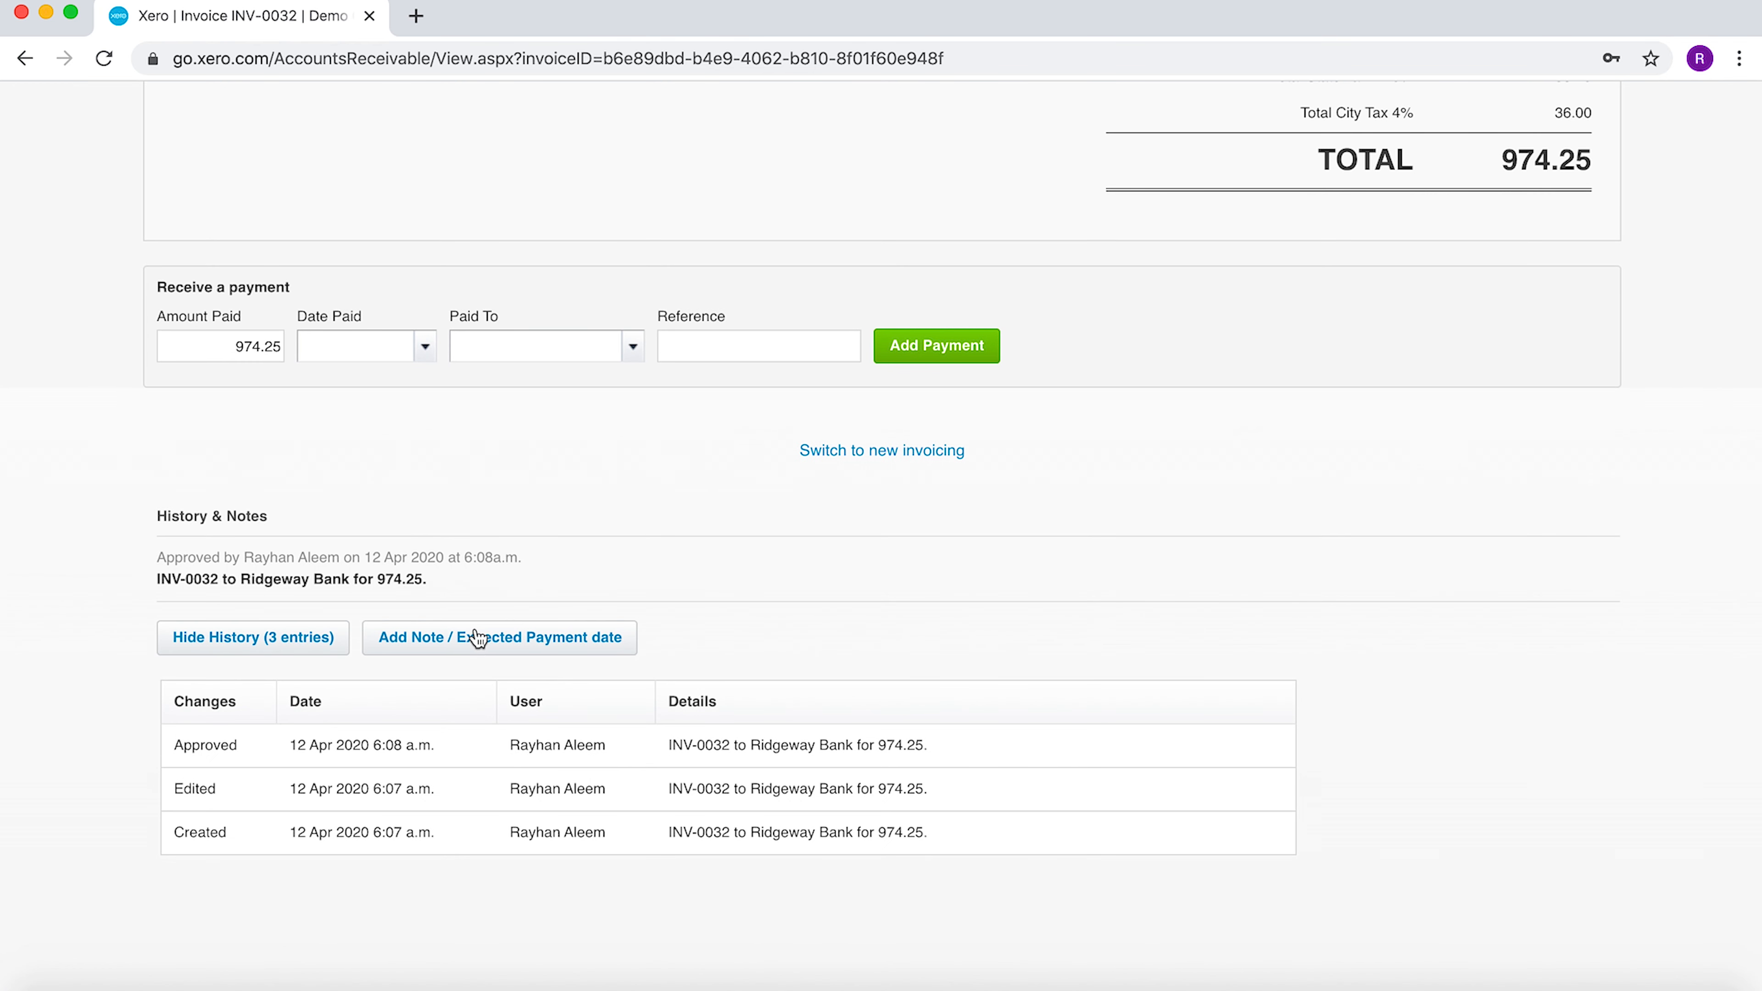
Add the note "Please do not email - RA" to the invoice and save it.
click(477, 637)
scroll(673, 798, down, 2)
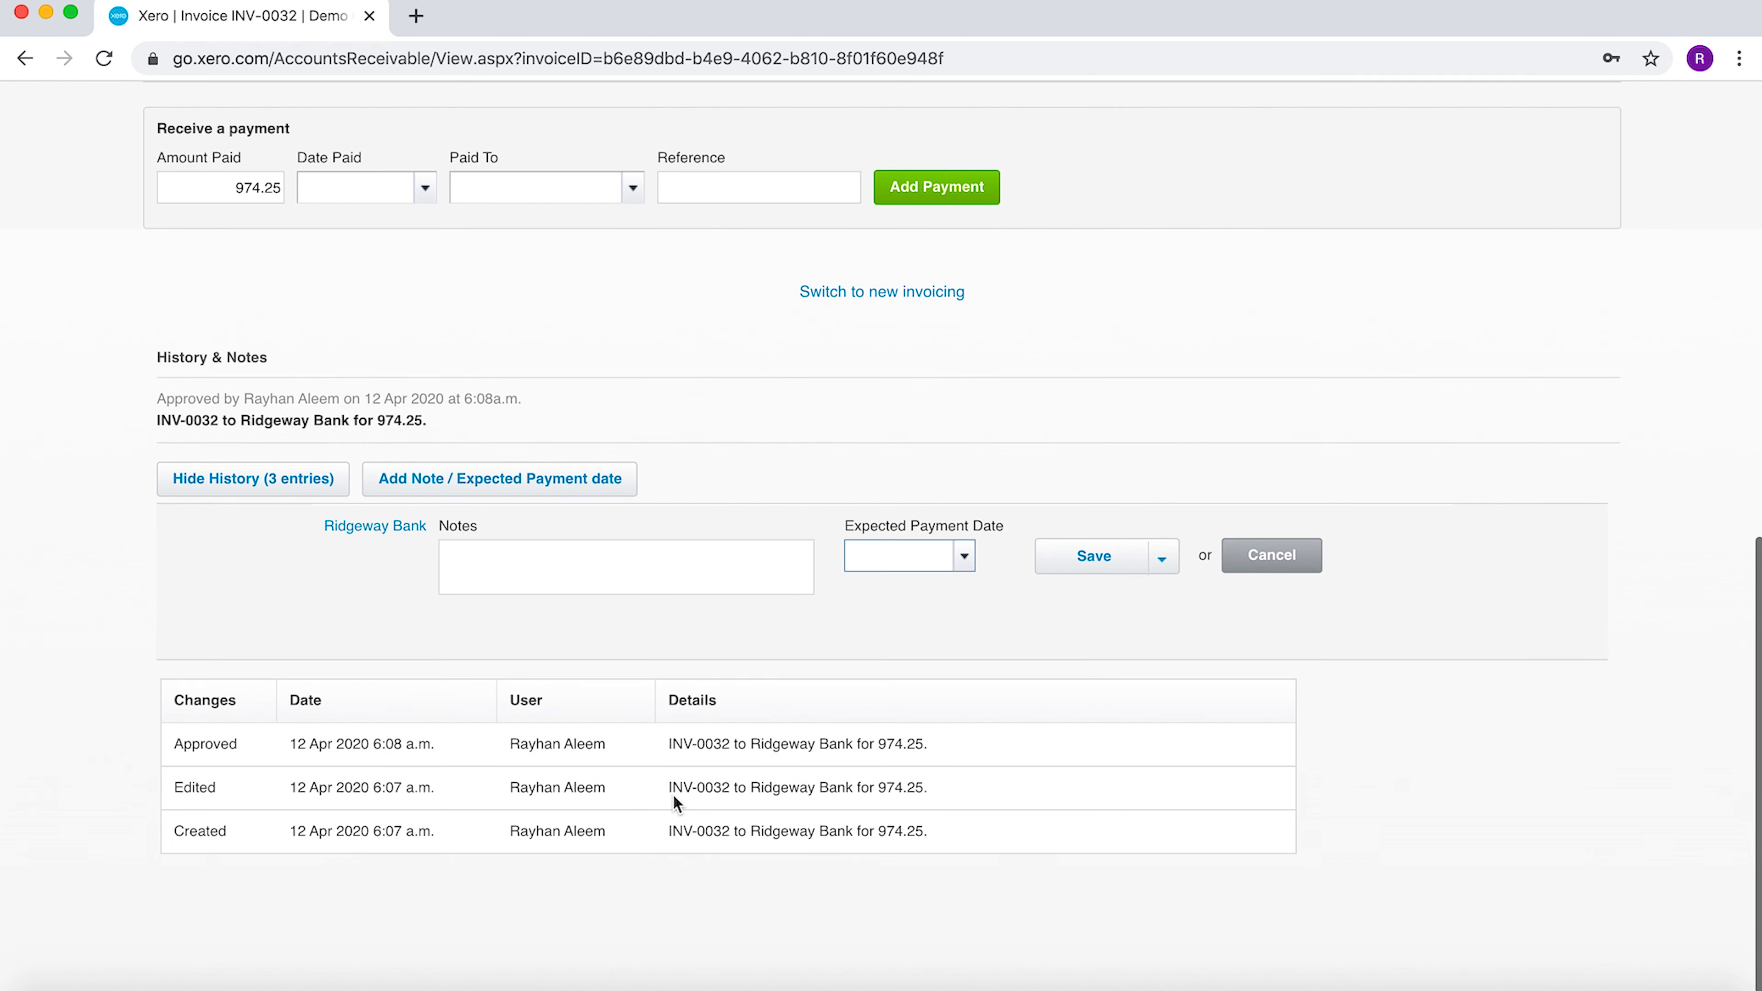
click(581, 578)
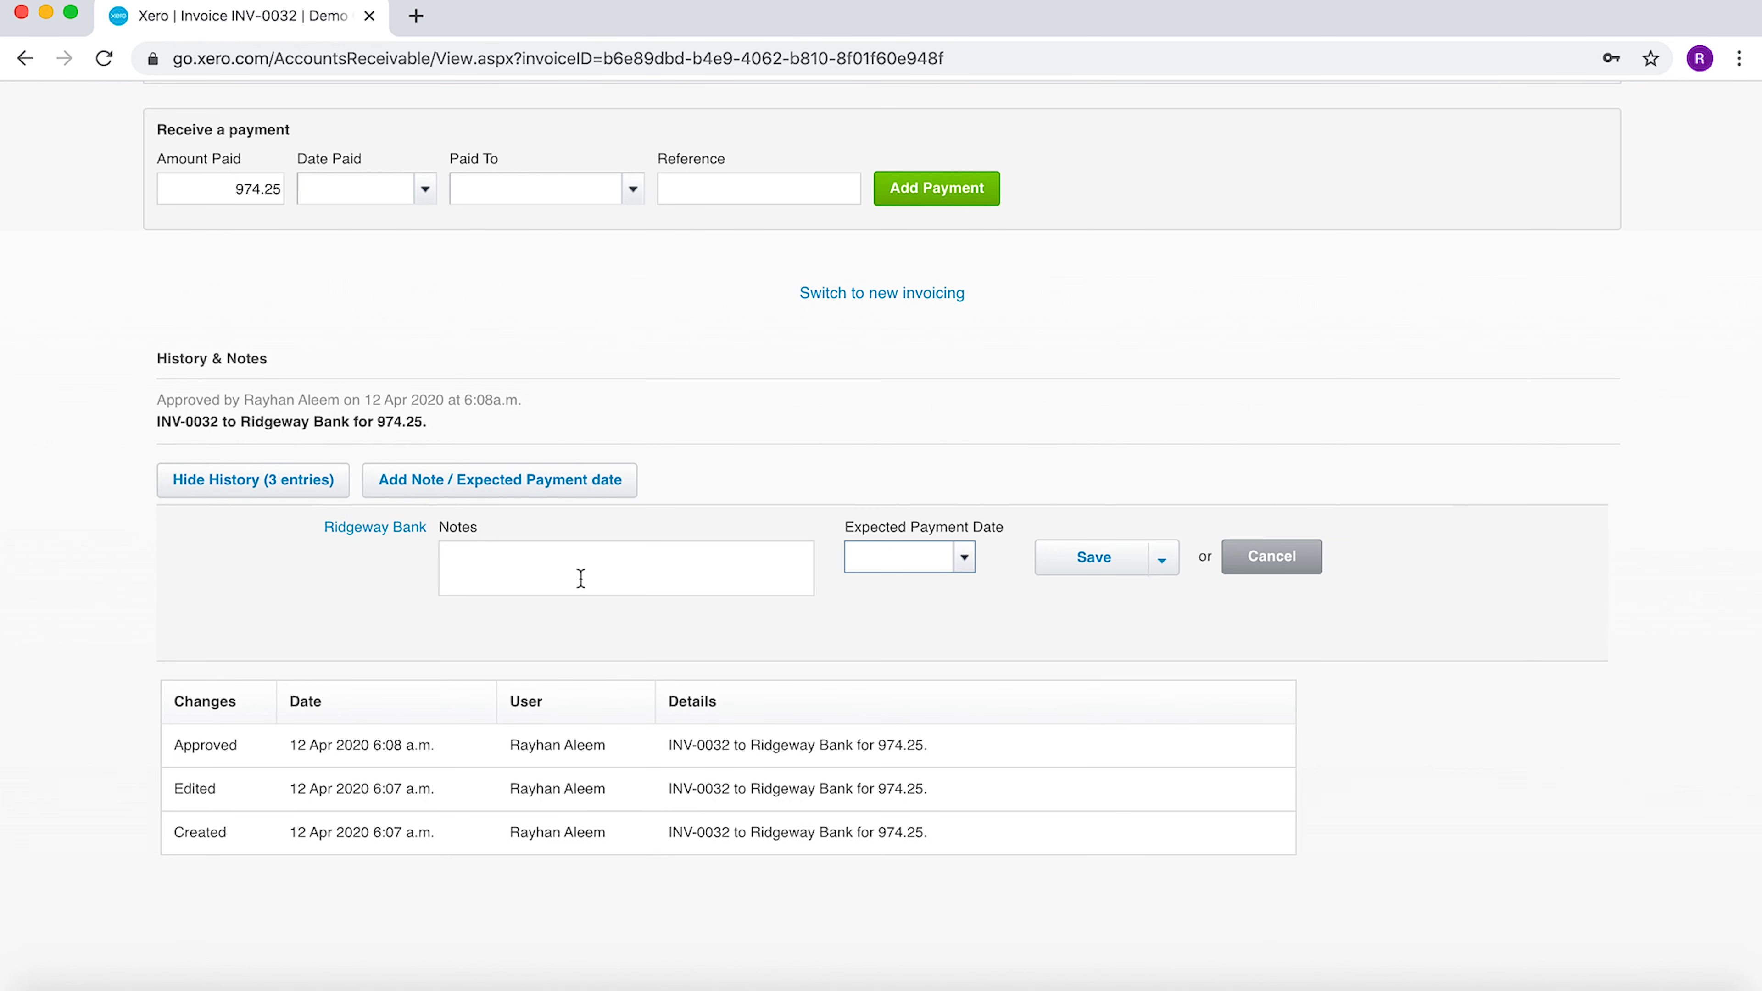
text(Pleas)
text(ase donot)
click(507, 554)
text(- RA)
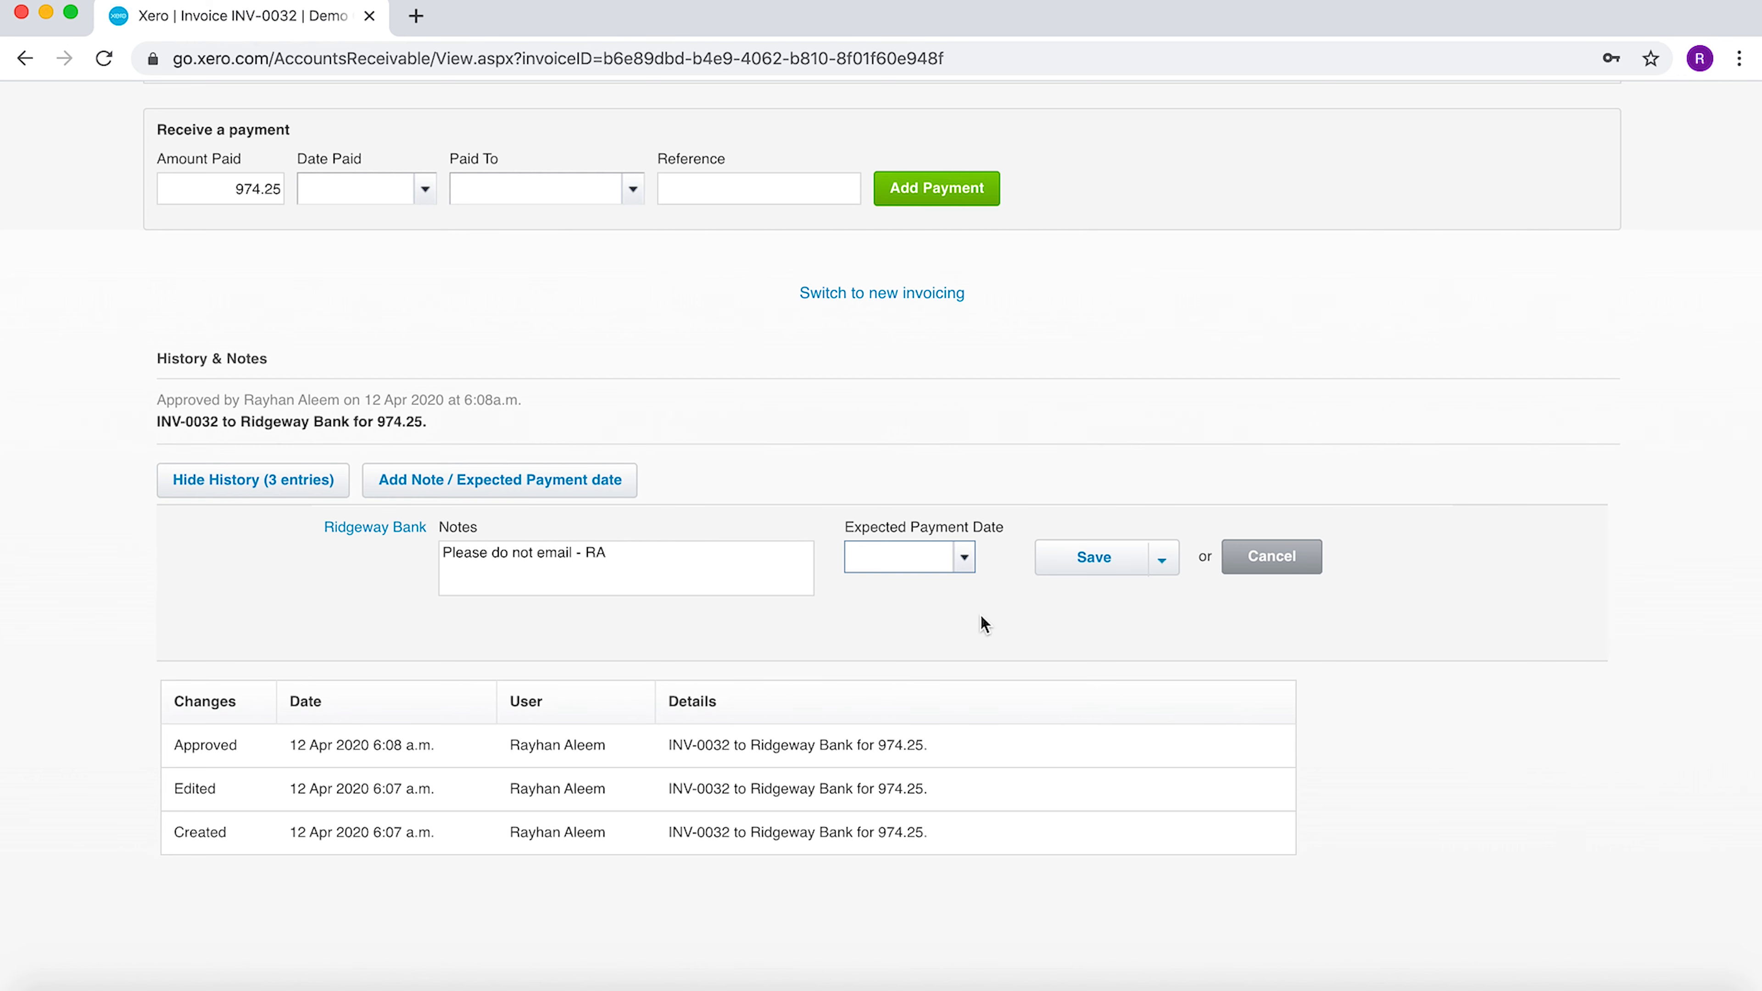
click(1063, 555)
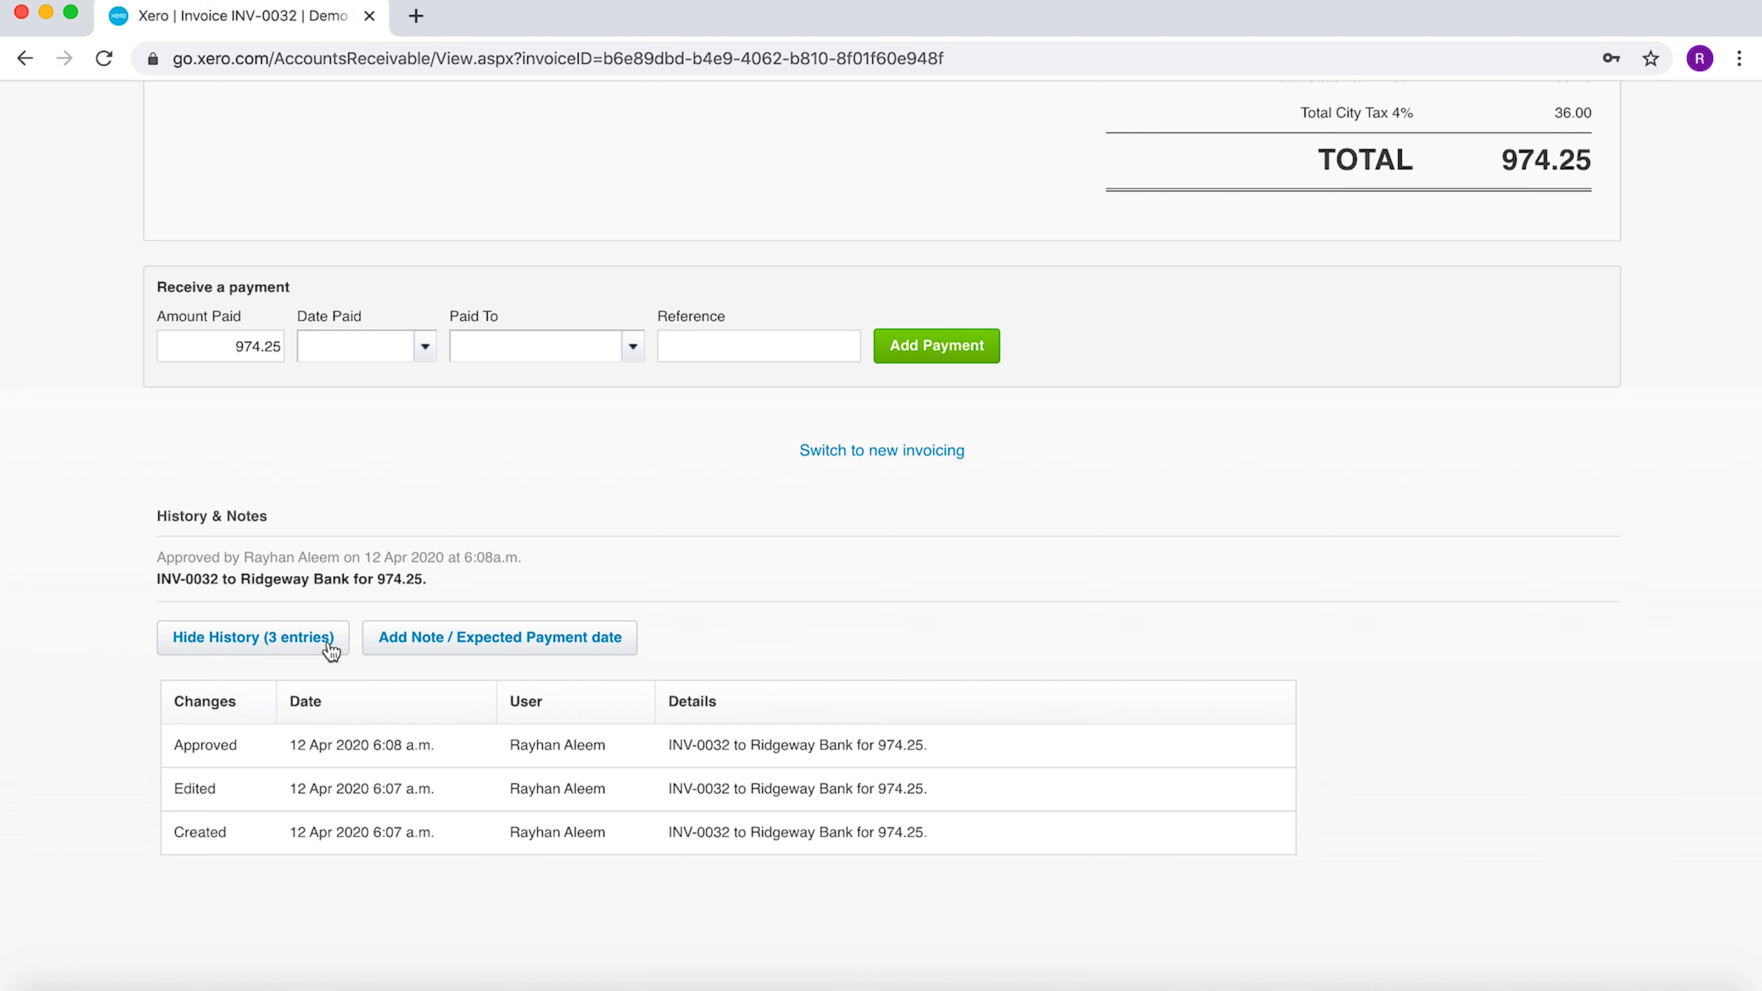
Reopen the invoice's note form to check the previously saved note.
click(409, 639)
scroll(971, 590, down, 1)
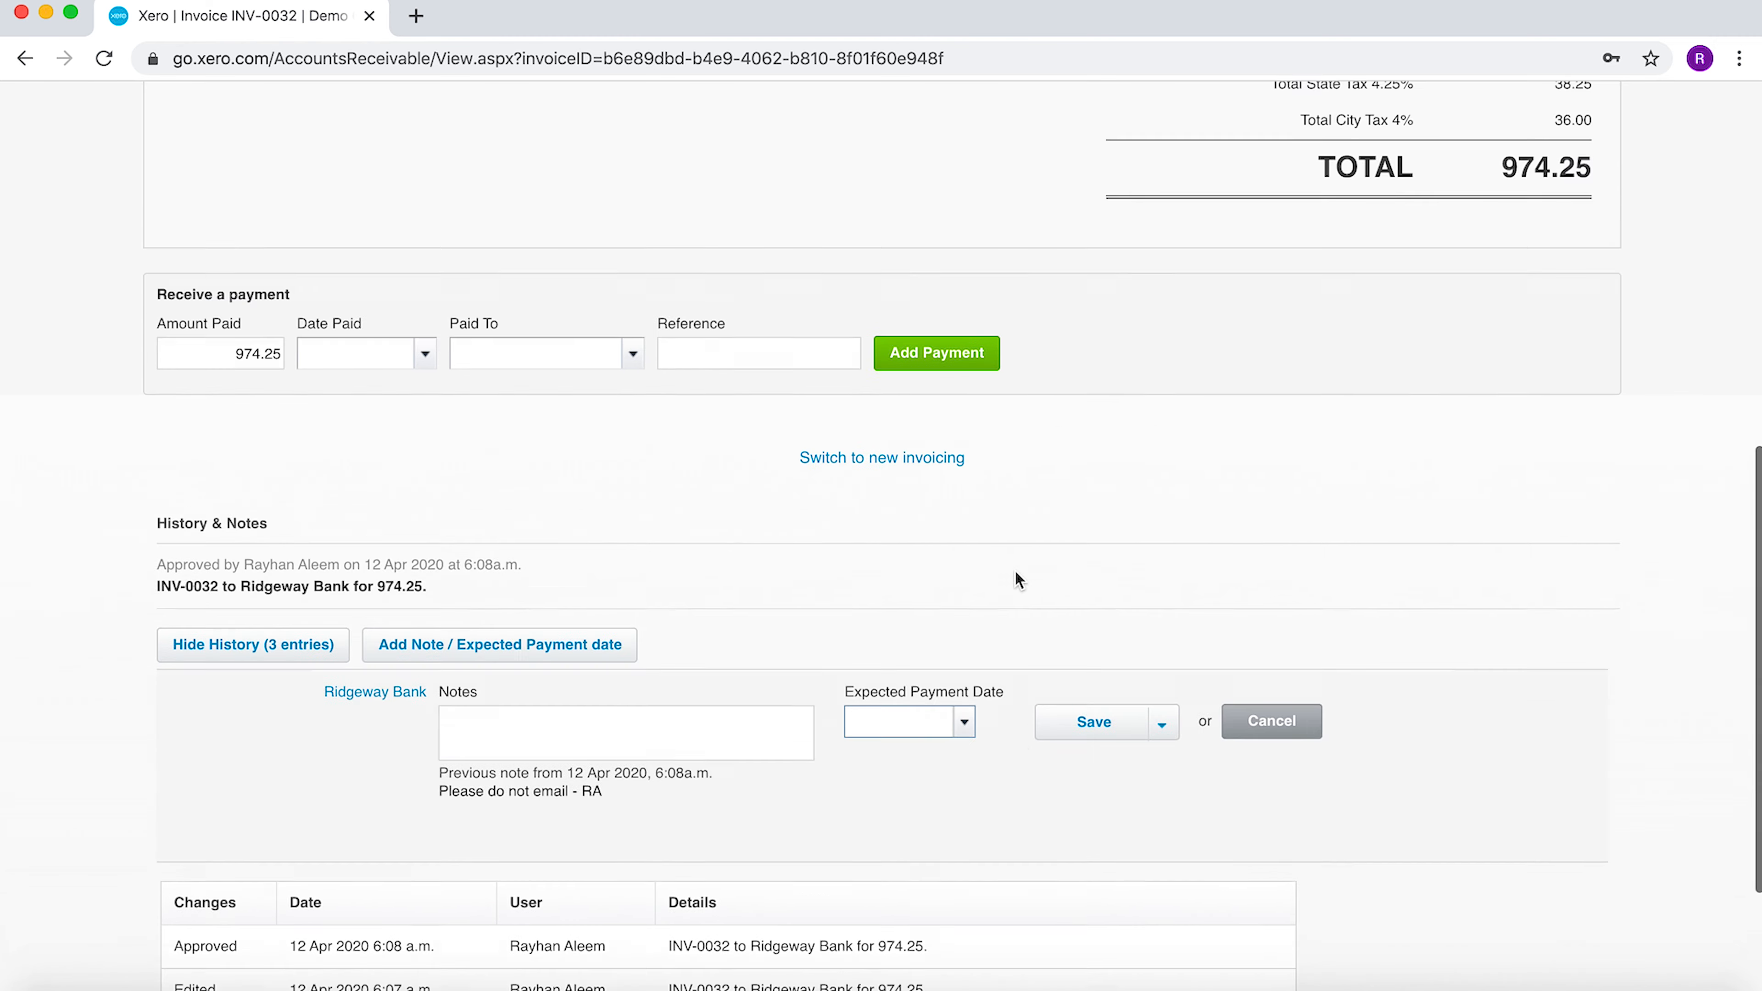
scroll(1018, 581, up, 10)
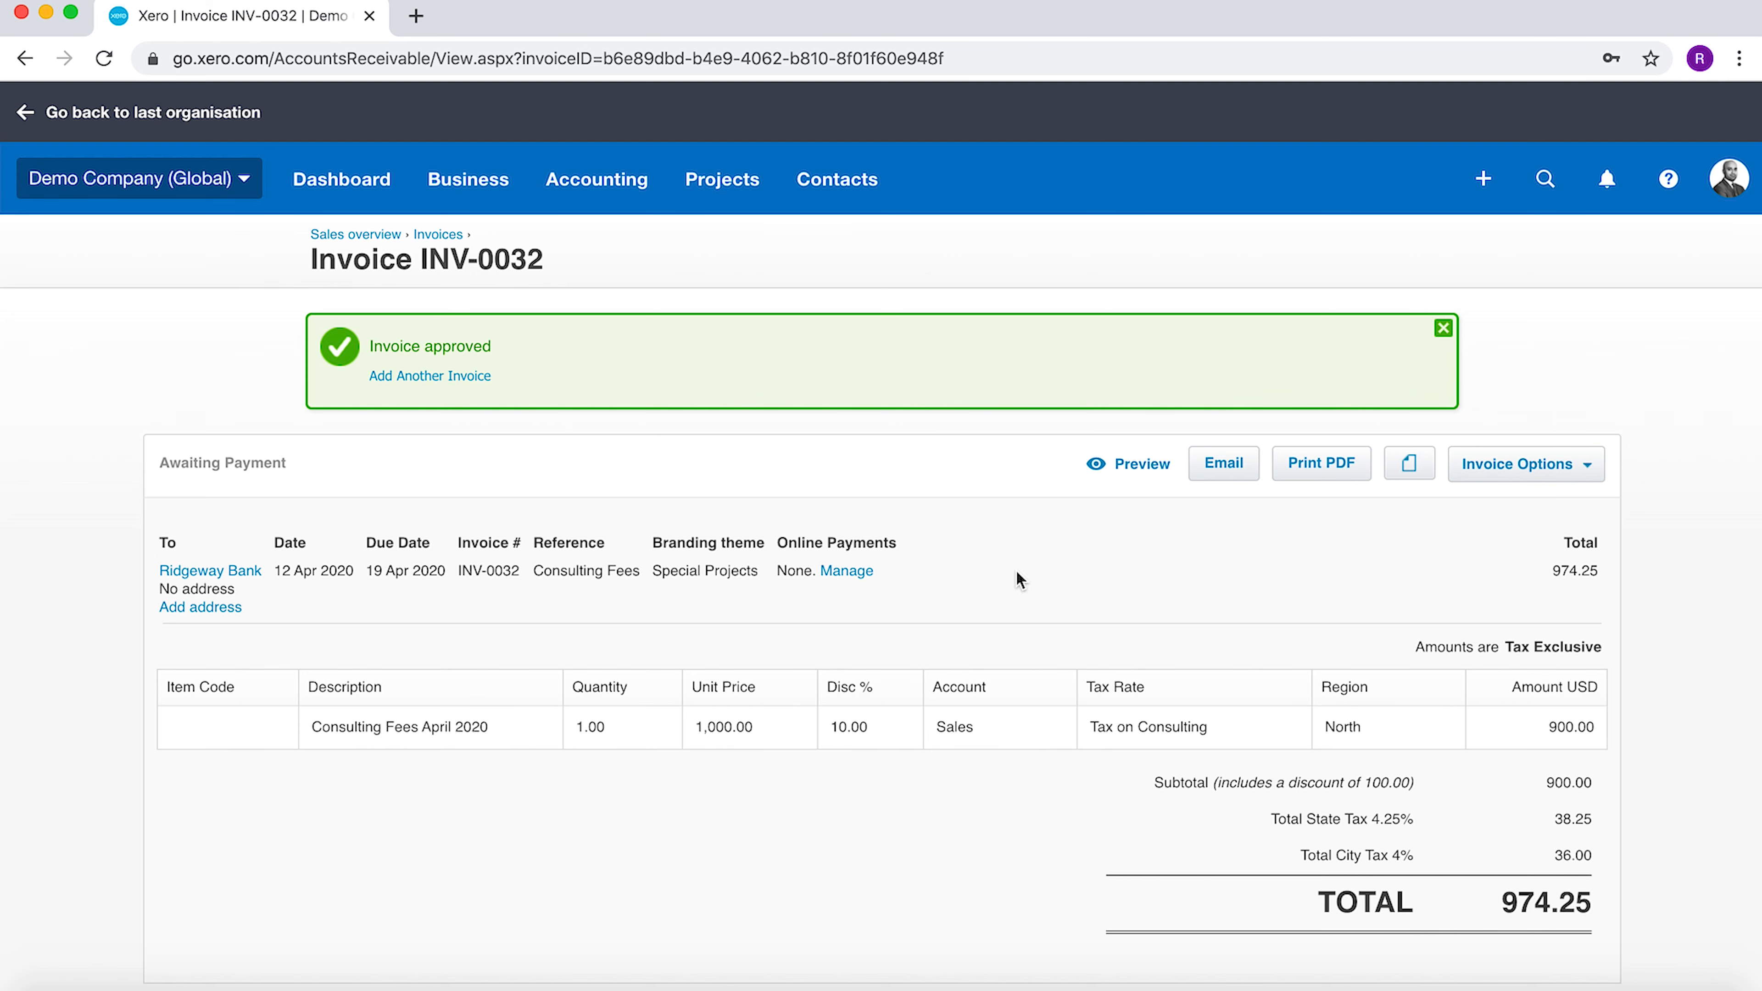
Preview the invoice in both the desktop and mobile layouts and close the preview.
scroll(1110, 618, down, 1)
click(1137, 401)
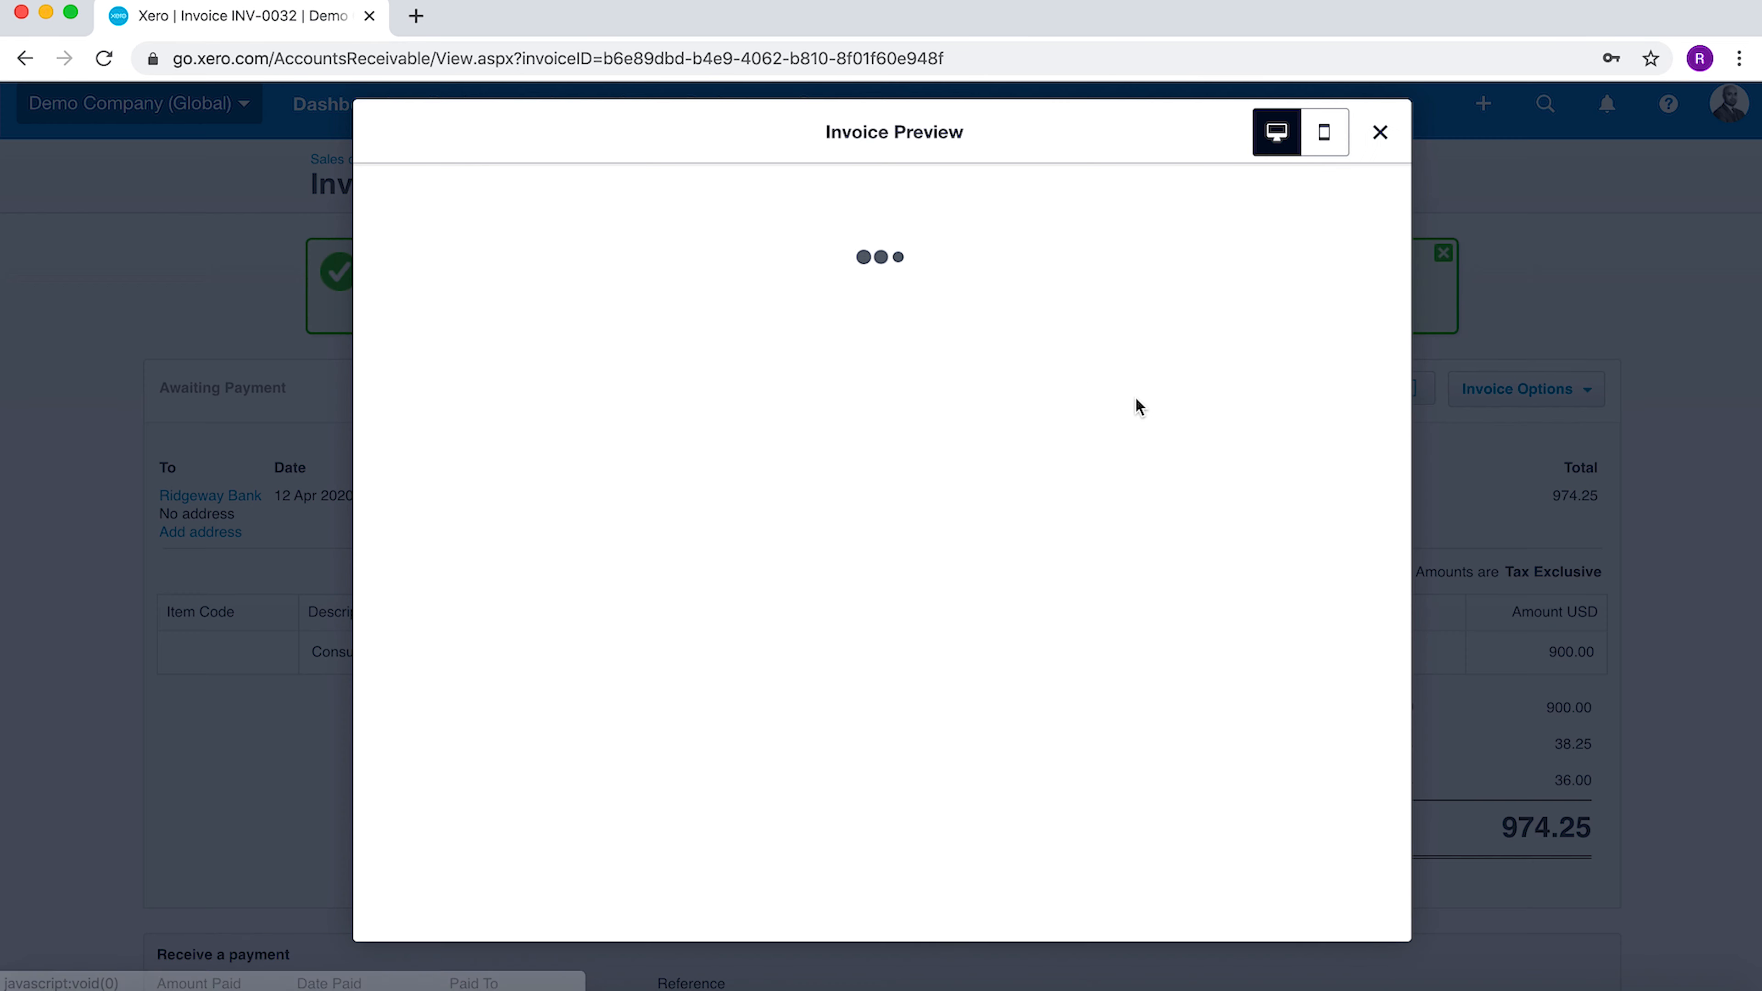
scroll(1070, 542, down, 5)
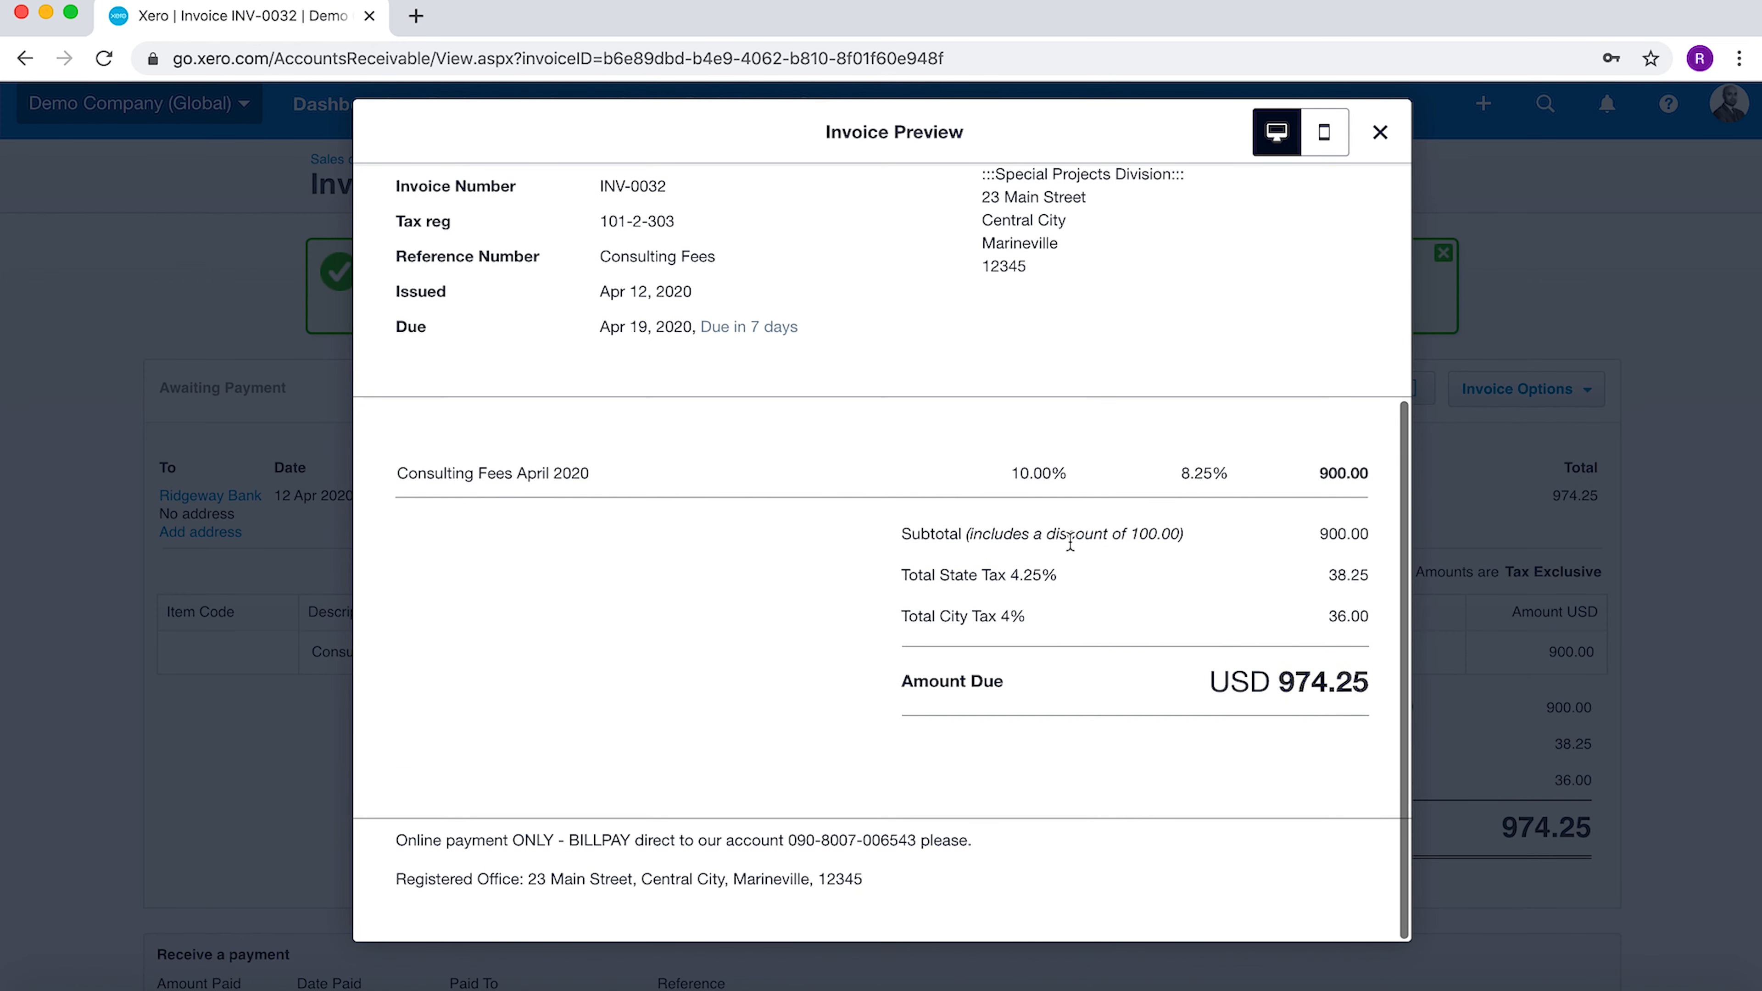
scroll(1071, 541, up, 5)
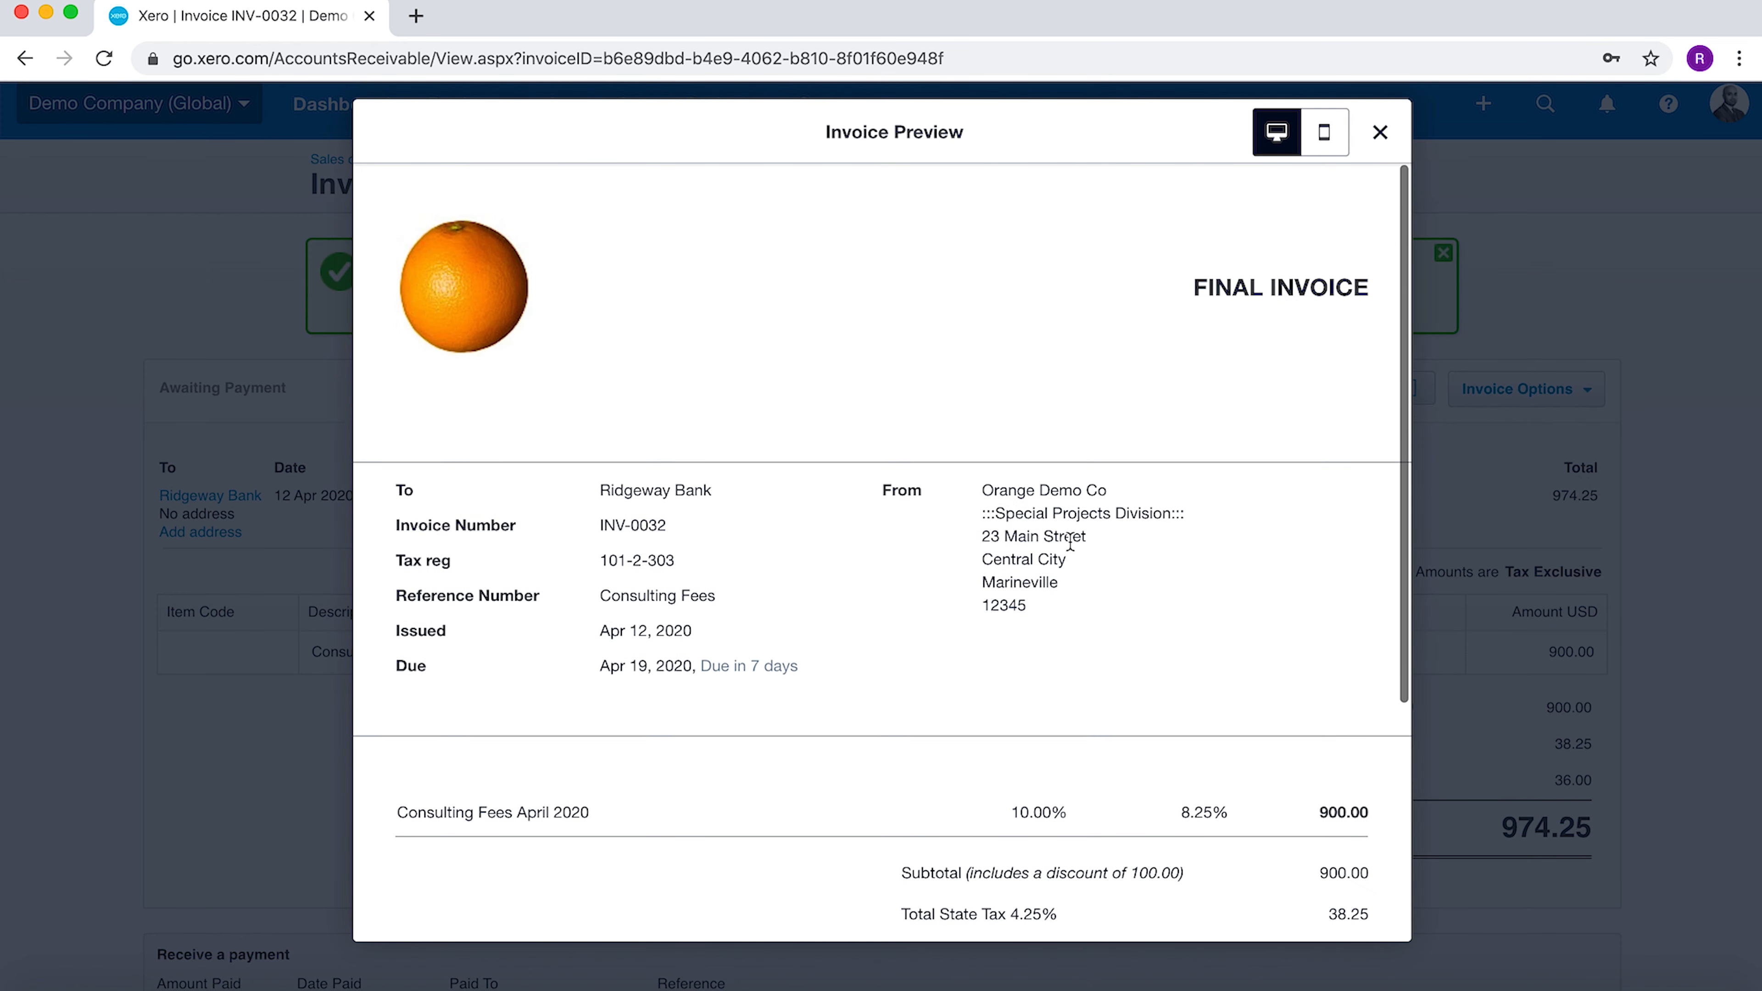
click(1323, 139)
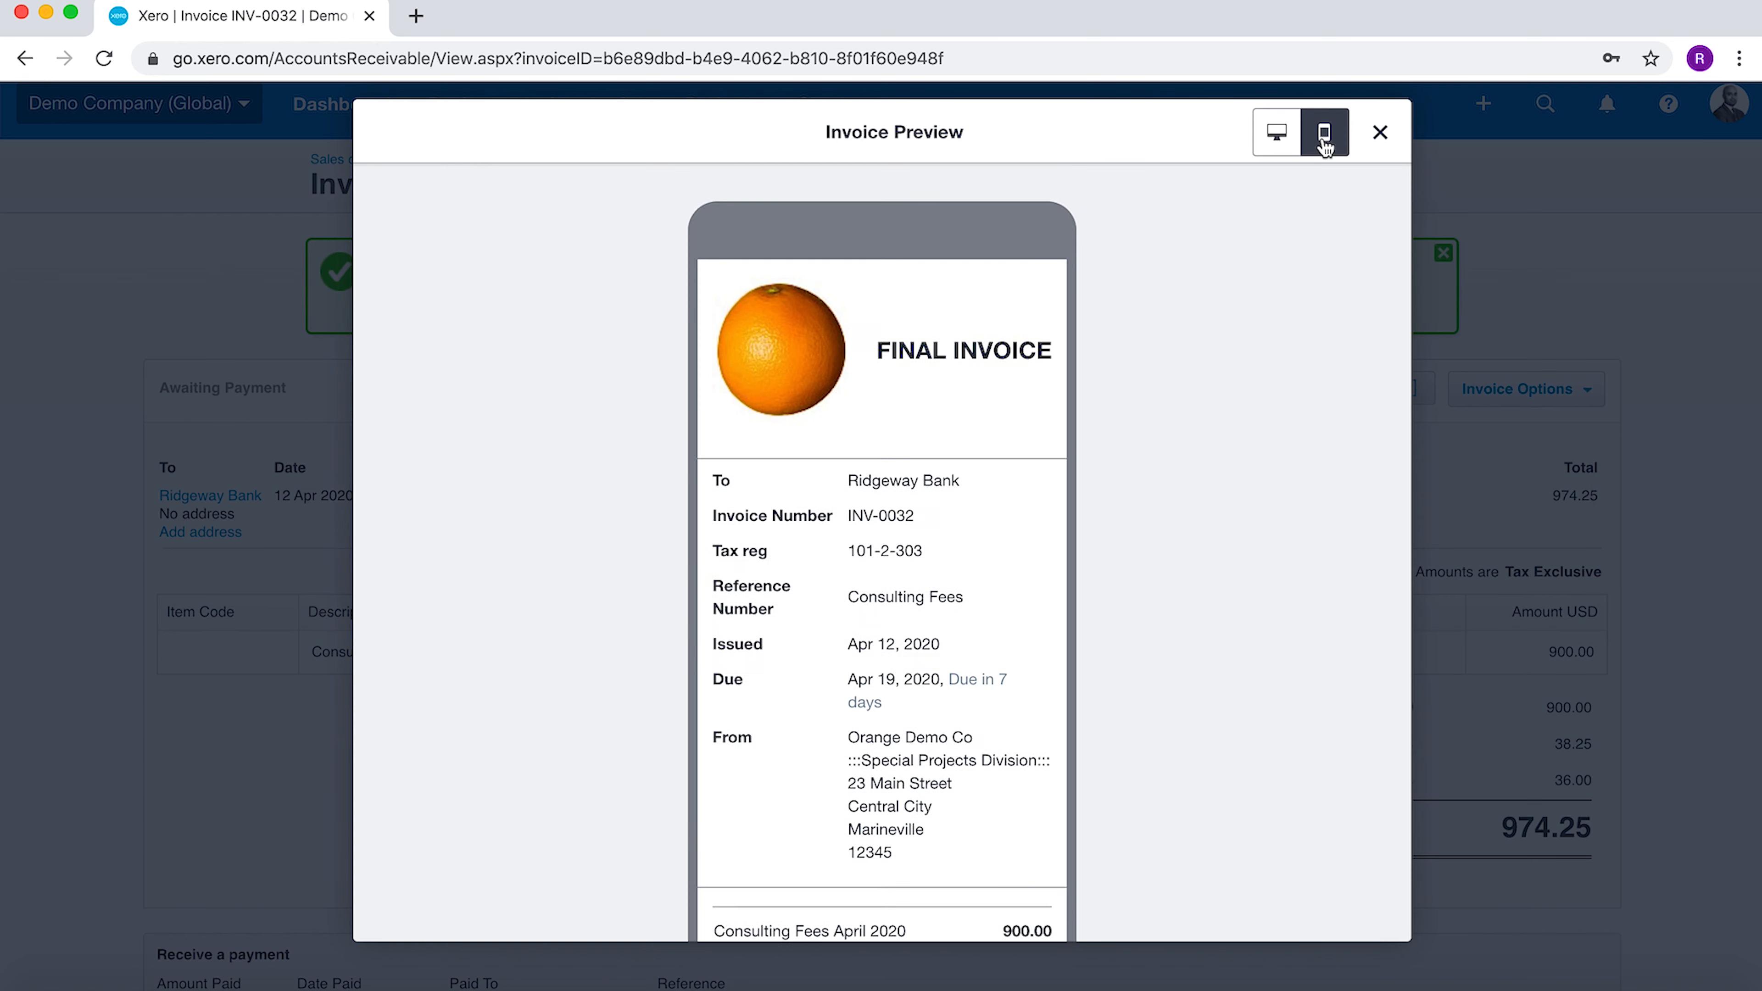
scroll(1276, 448, down, 2)
click(1378, 132)
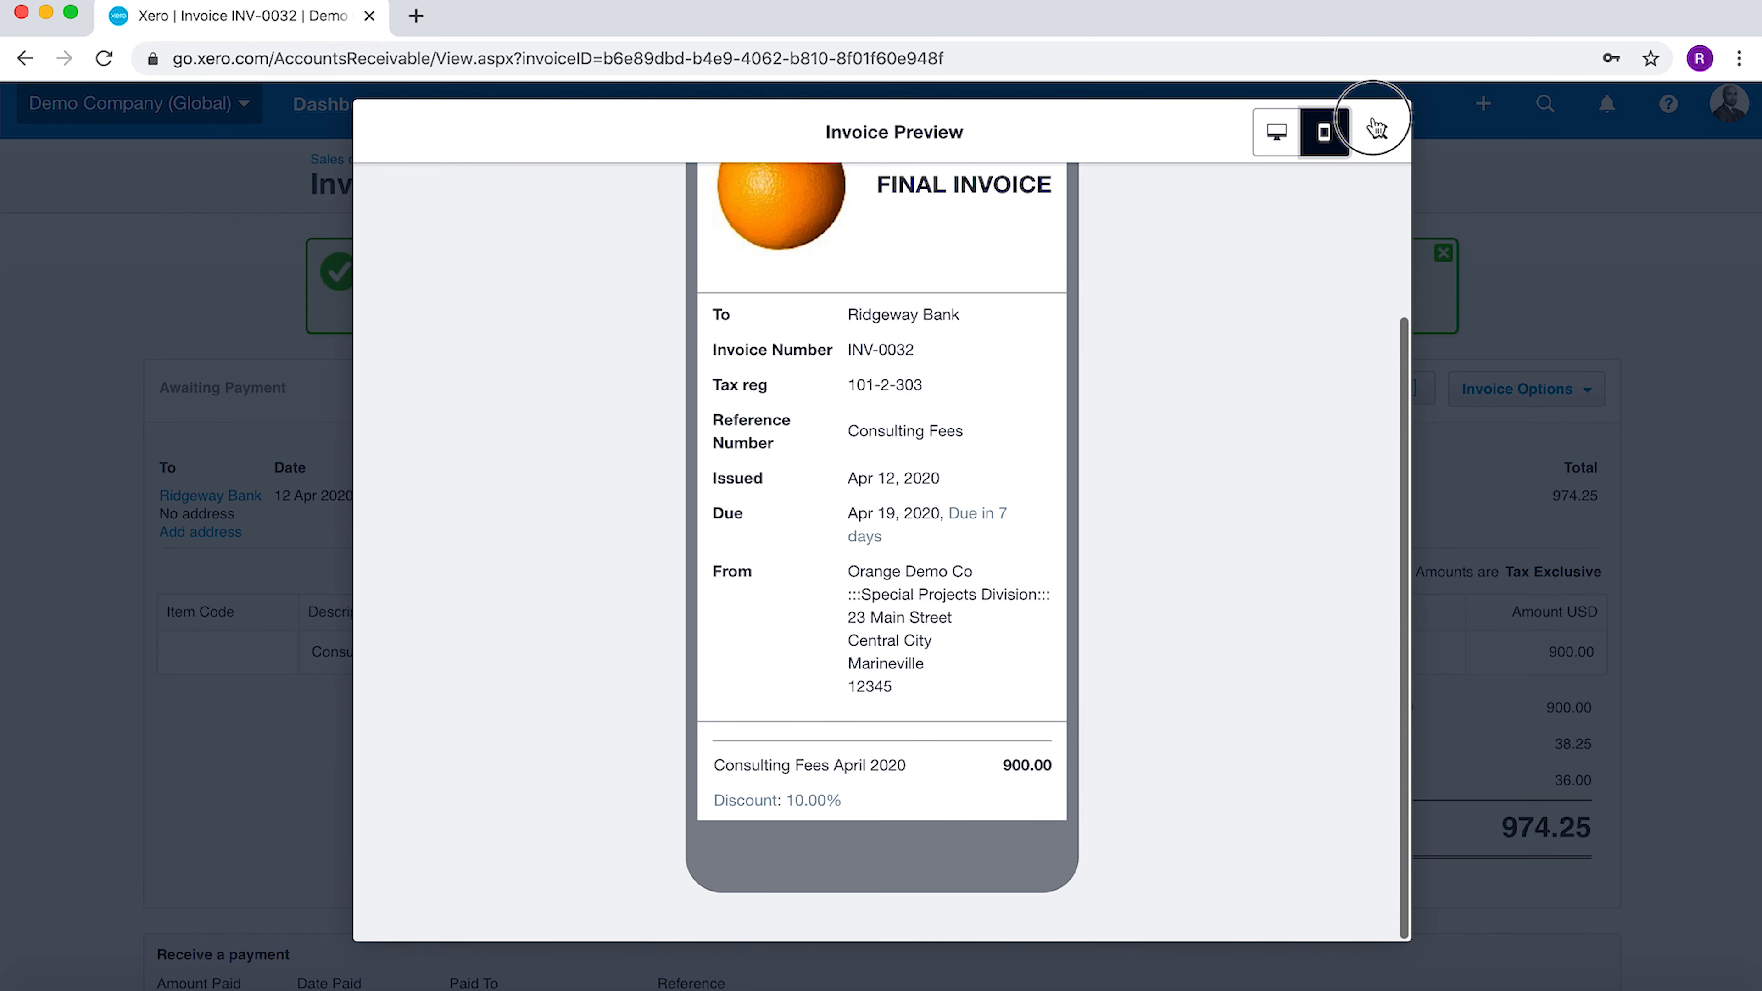
Generate the invoice PDF, leaving the invoice's sent status as is, and look over the downloaded Invoice INV-0032.pdf.
click(1316, 390)
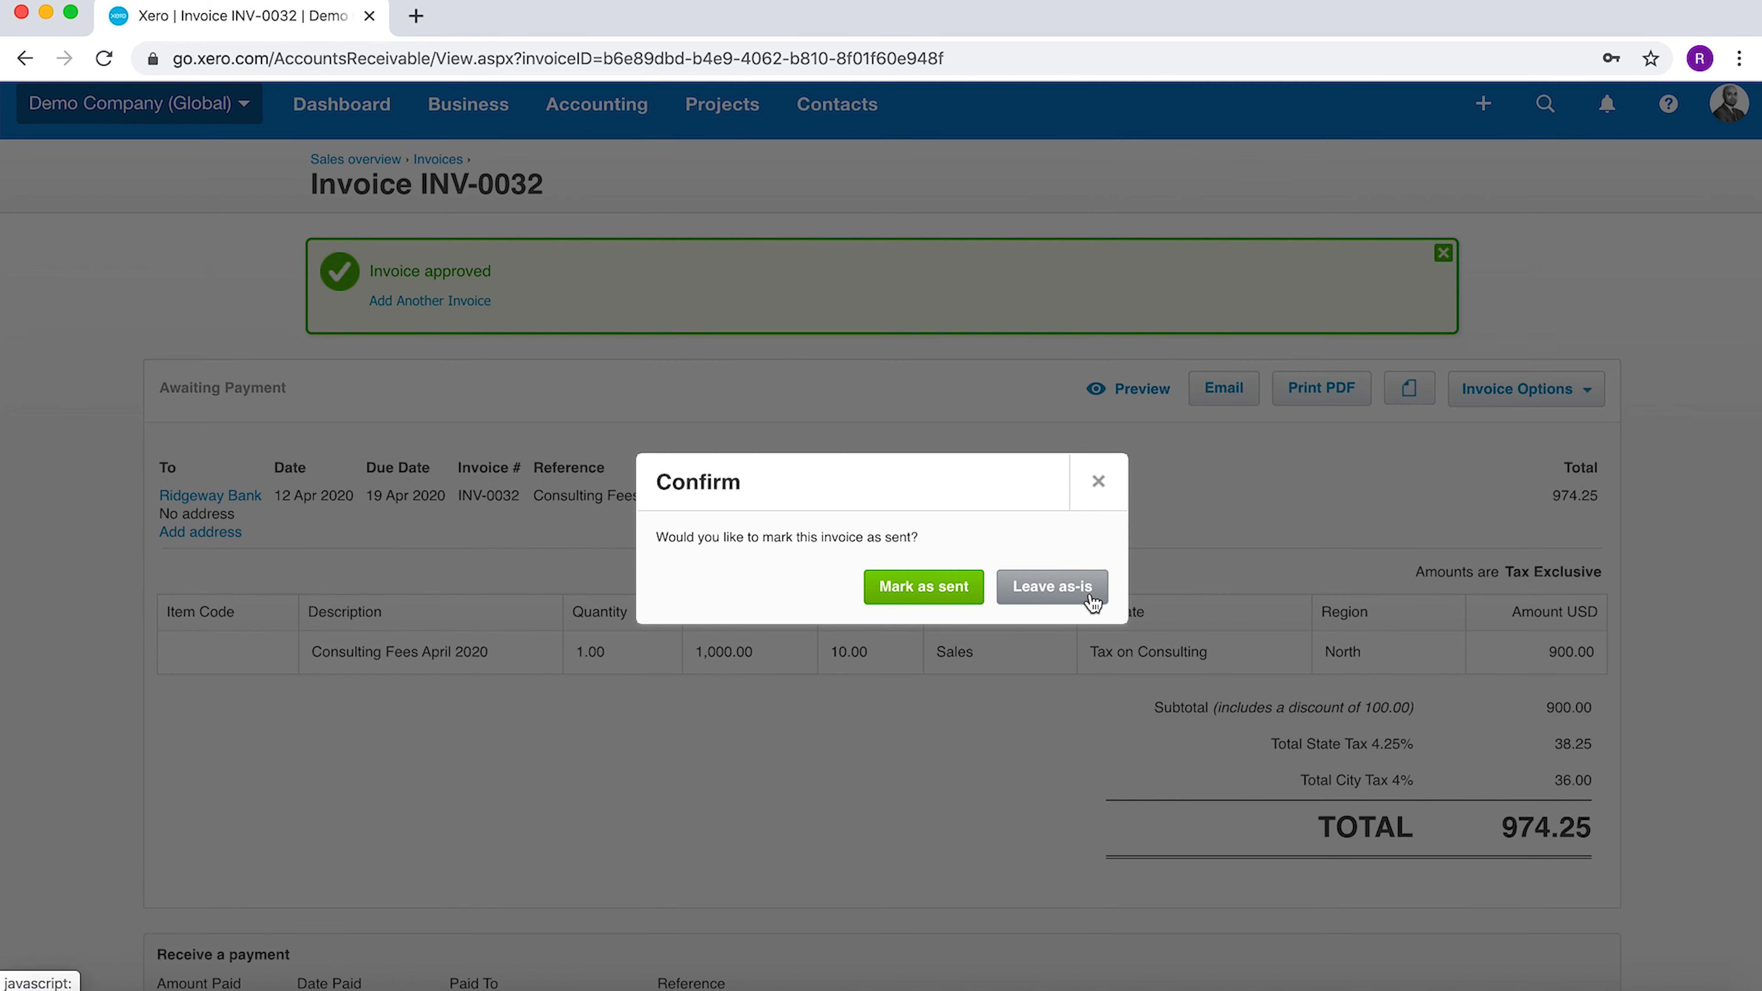
click(1000, 597)
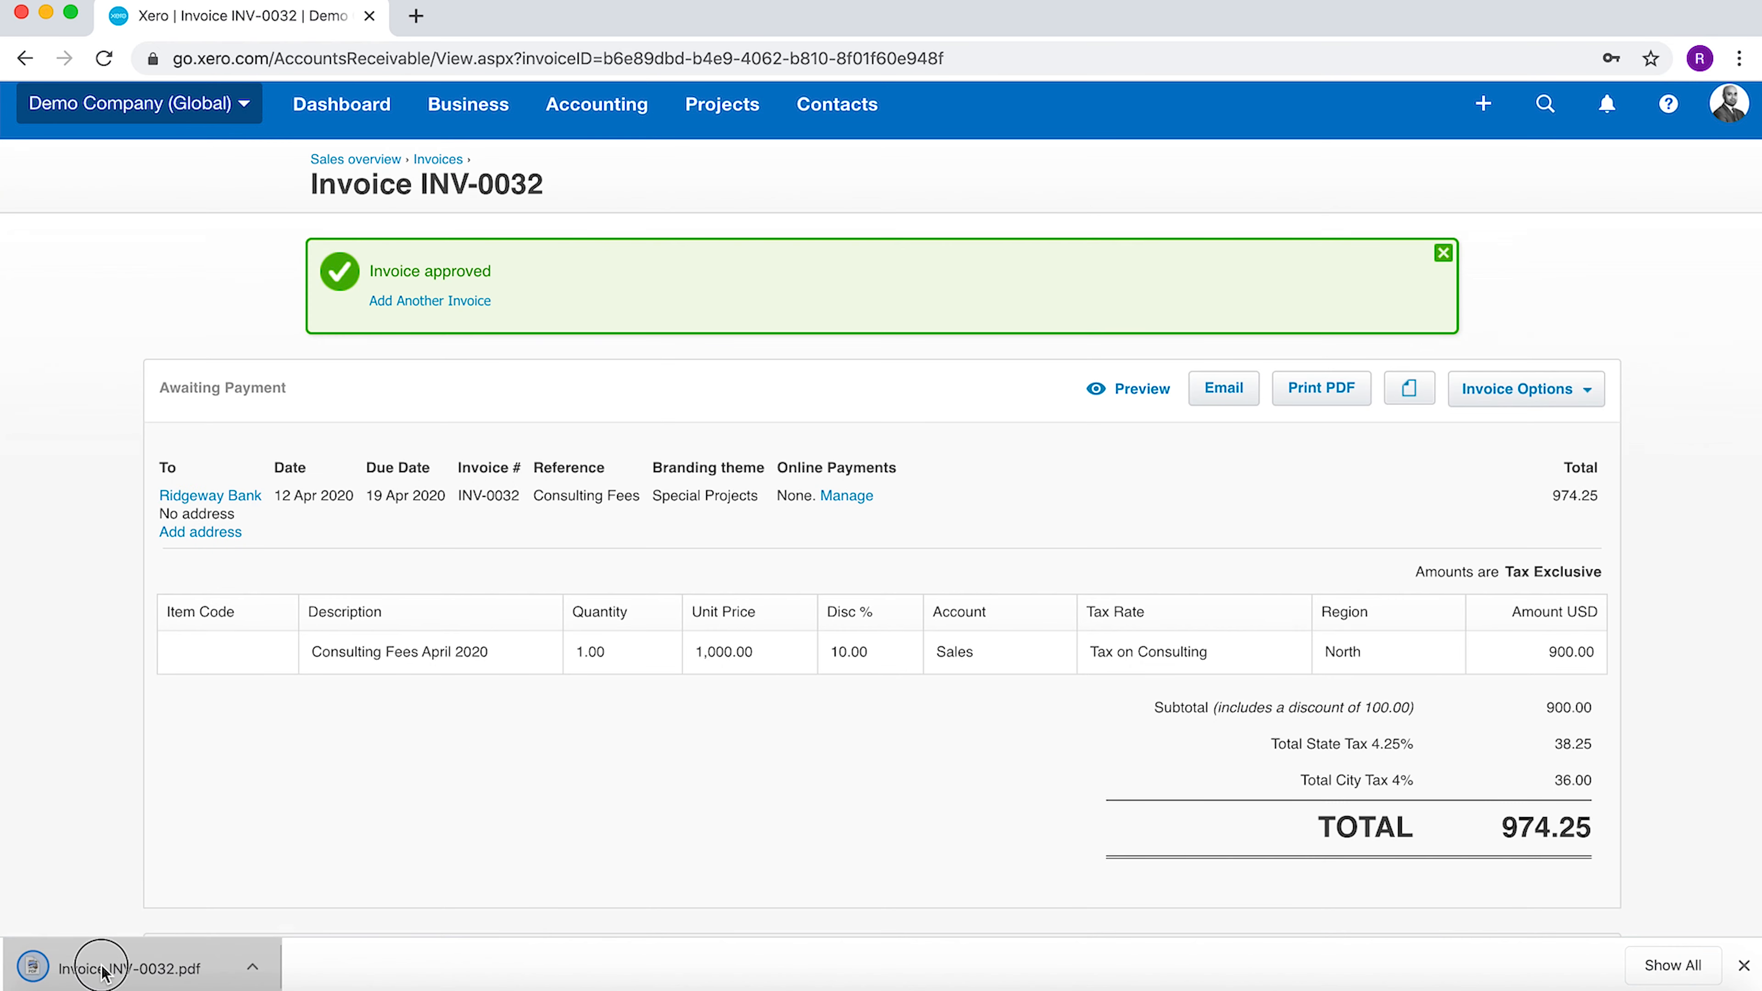
click(48, 960)
scroll(873, 583, down, 4)
scroll(872, 583, up, 3)
scroll(870, 574, up, 2)
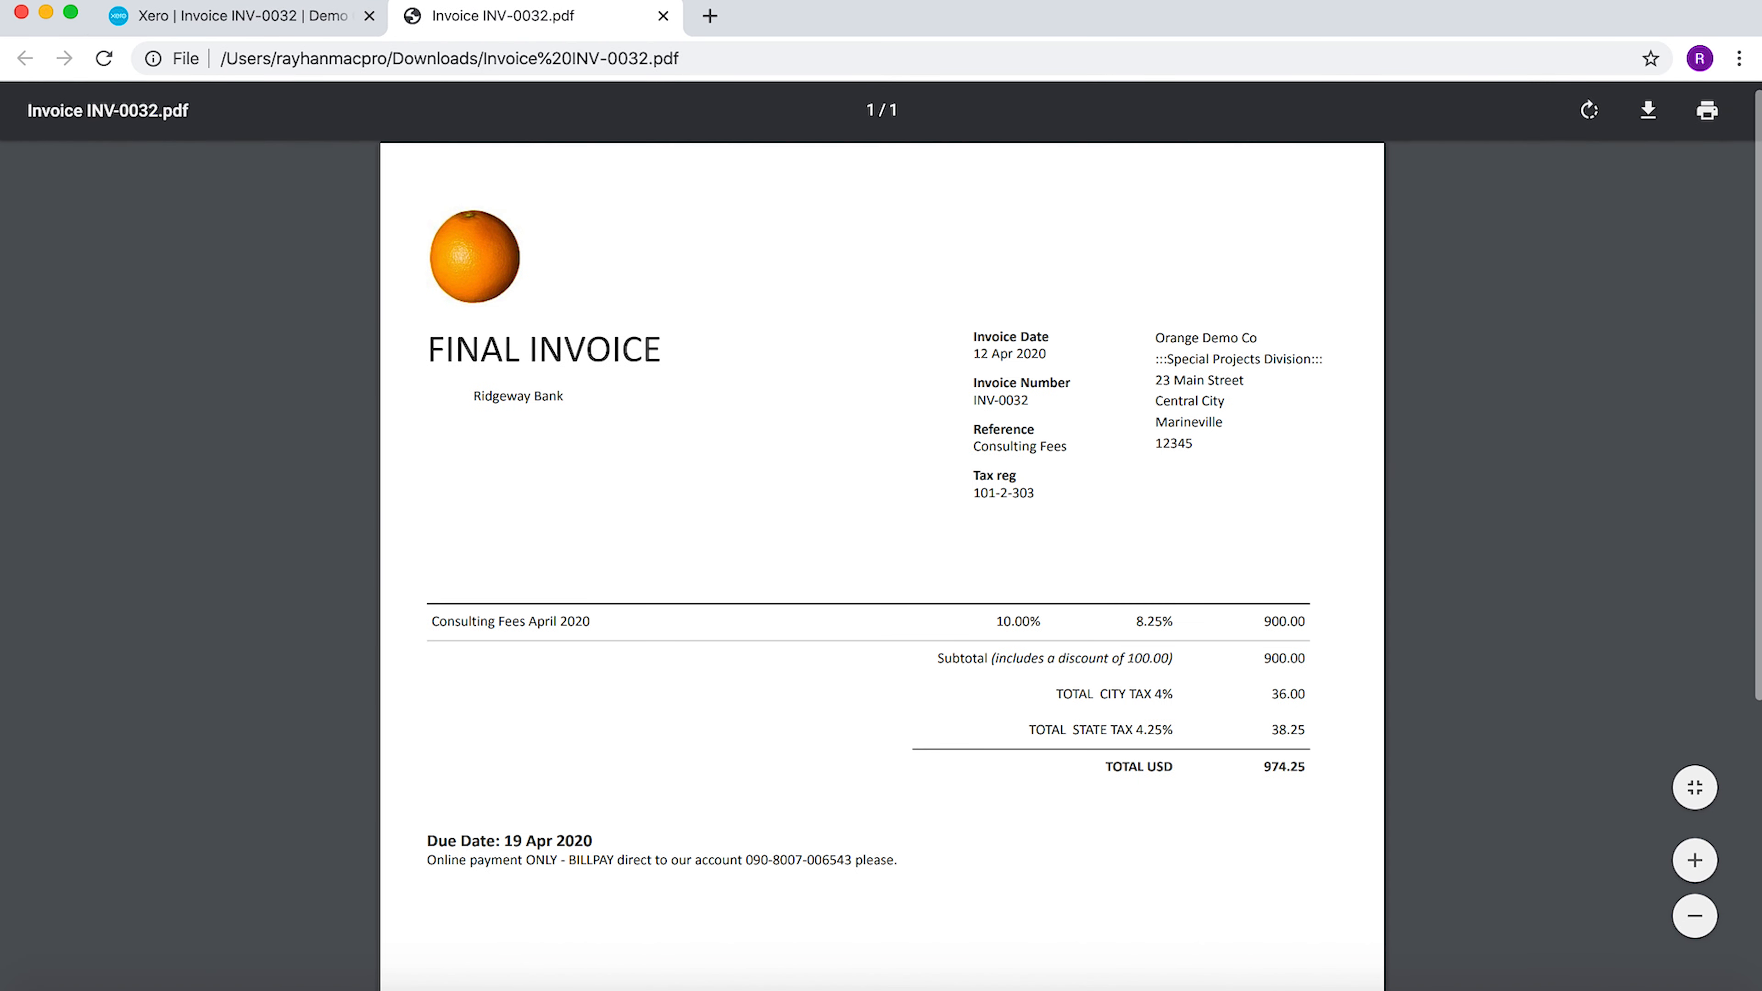
Return to the invoice in Xero, view the form for emailing it and close the form without sending.
click(271, 21)
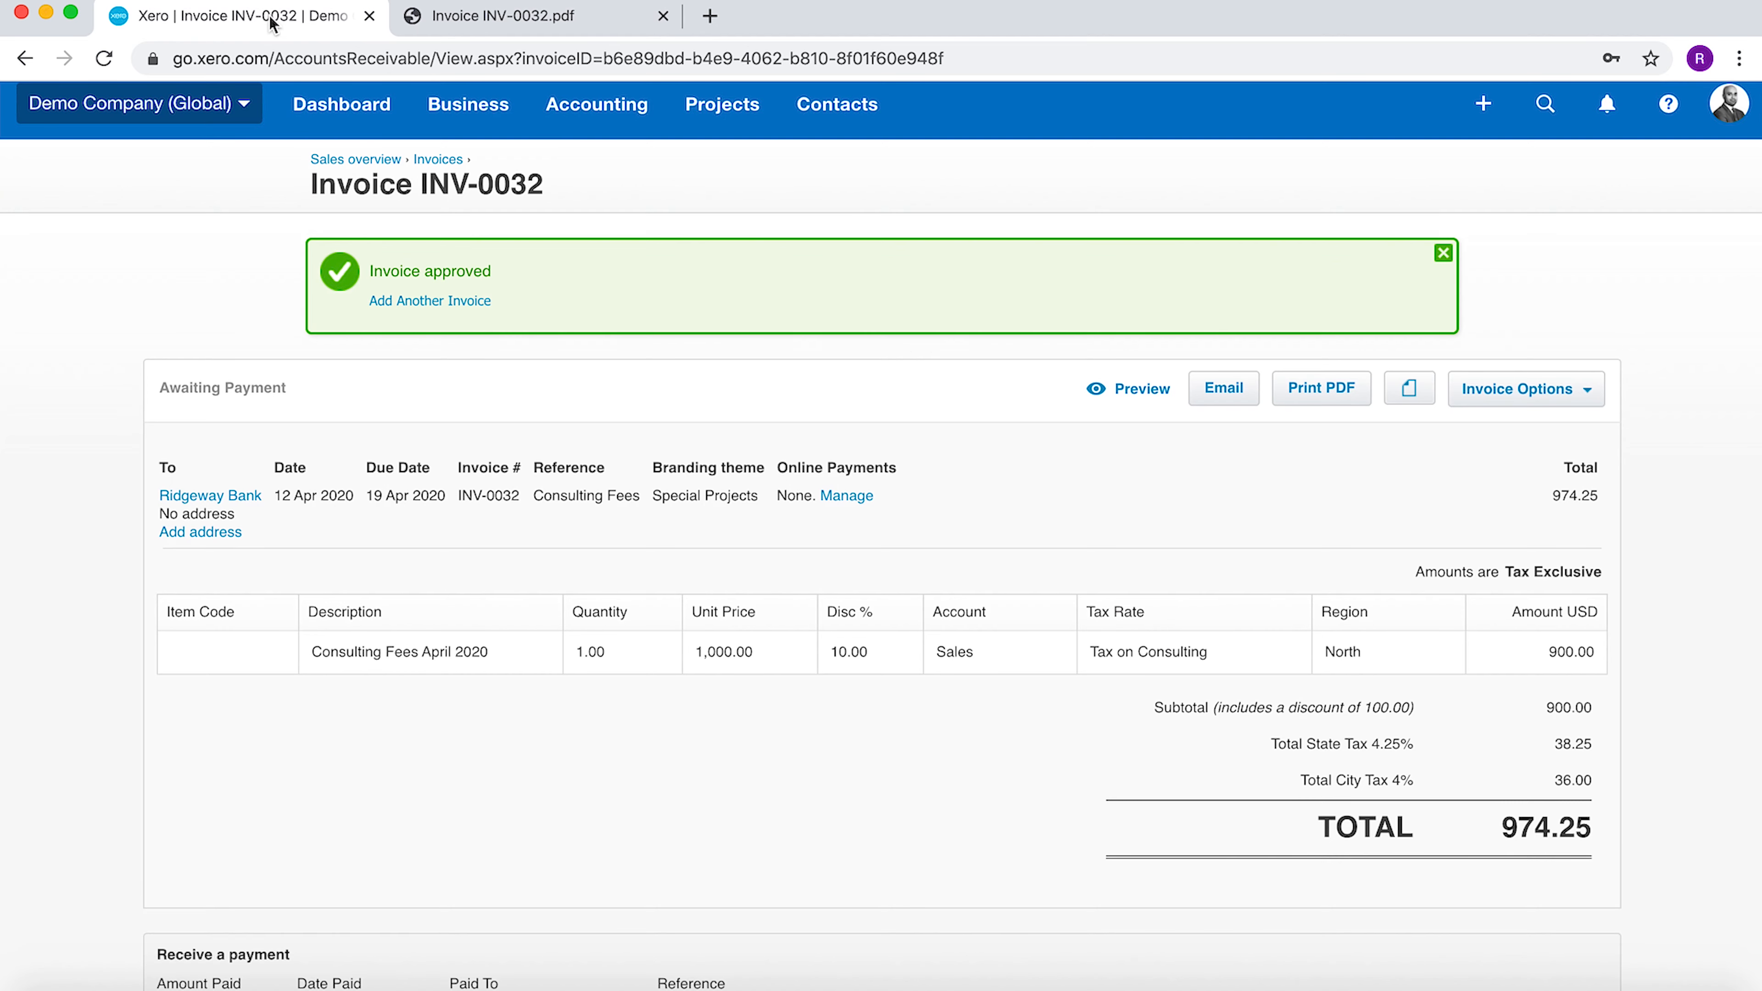
click(1223, 403)
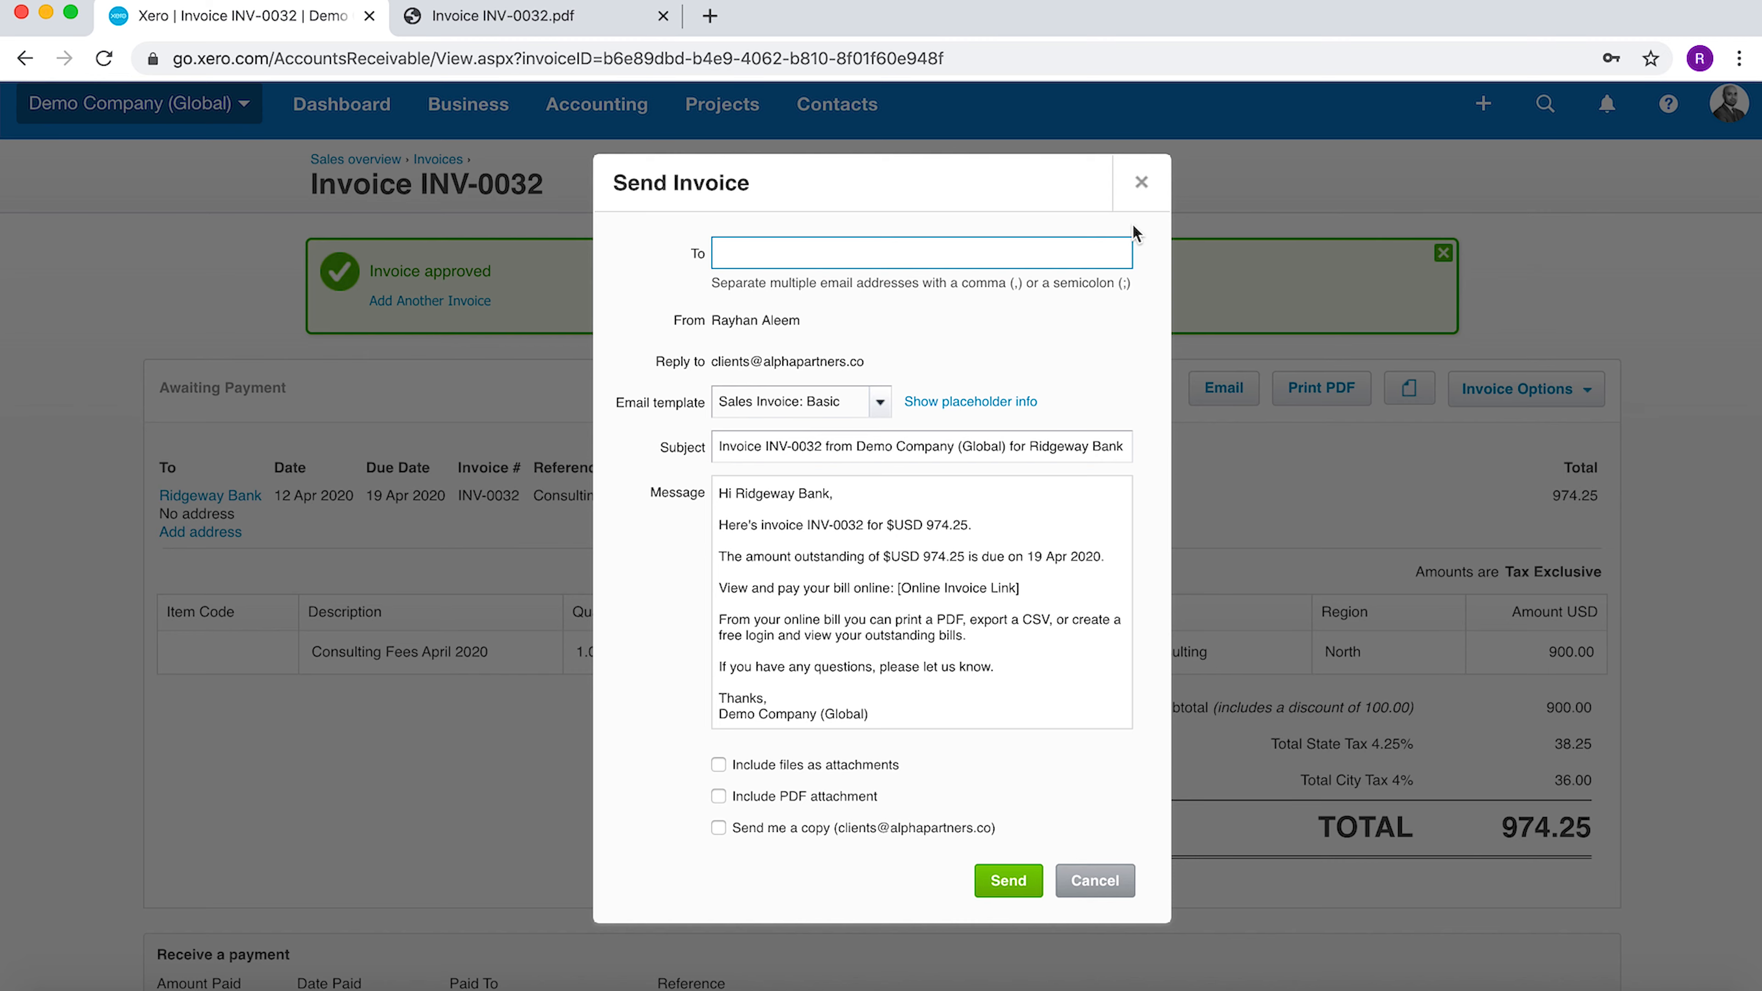
click(1142, 181)
scroll(1221, 474, down, 5)
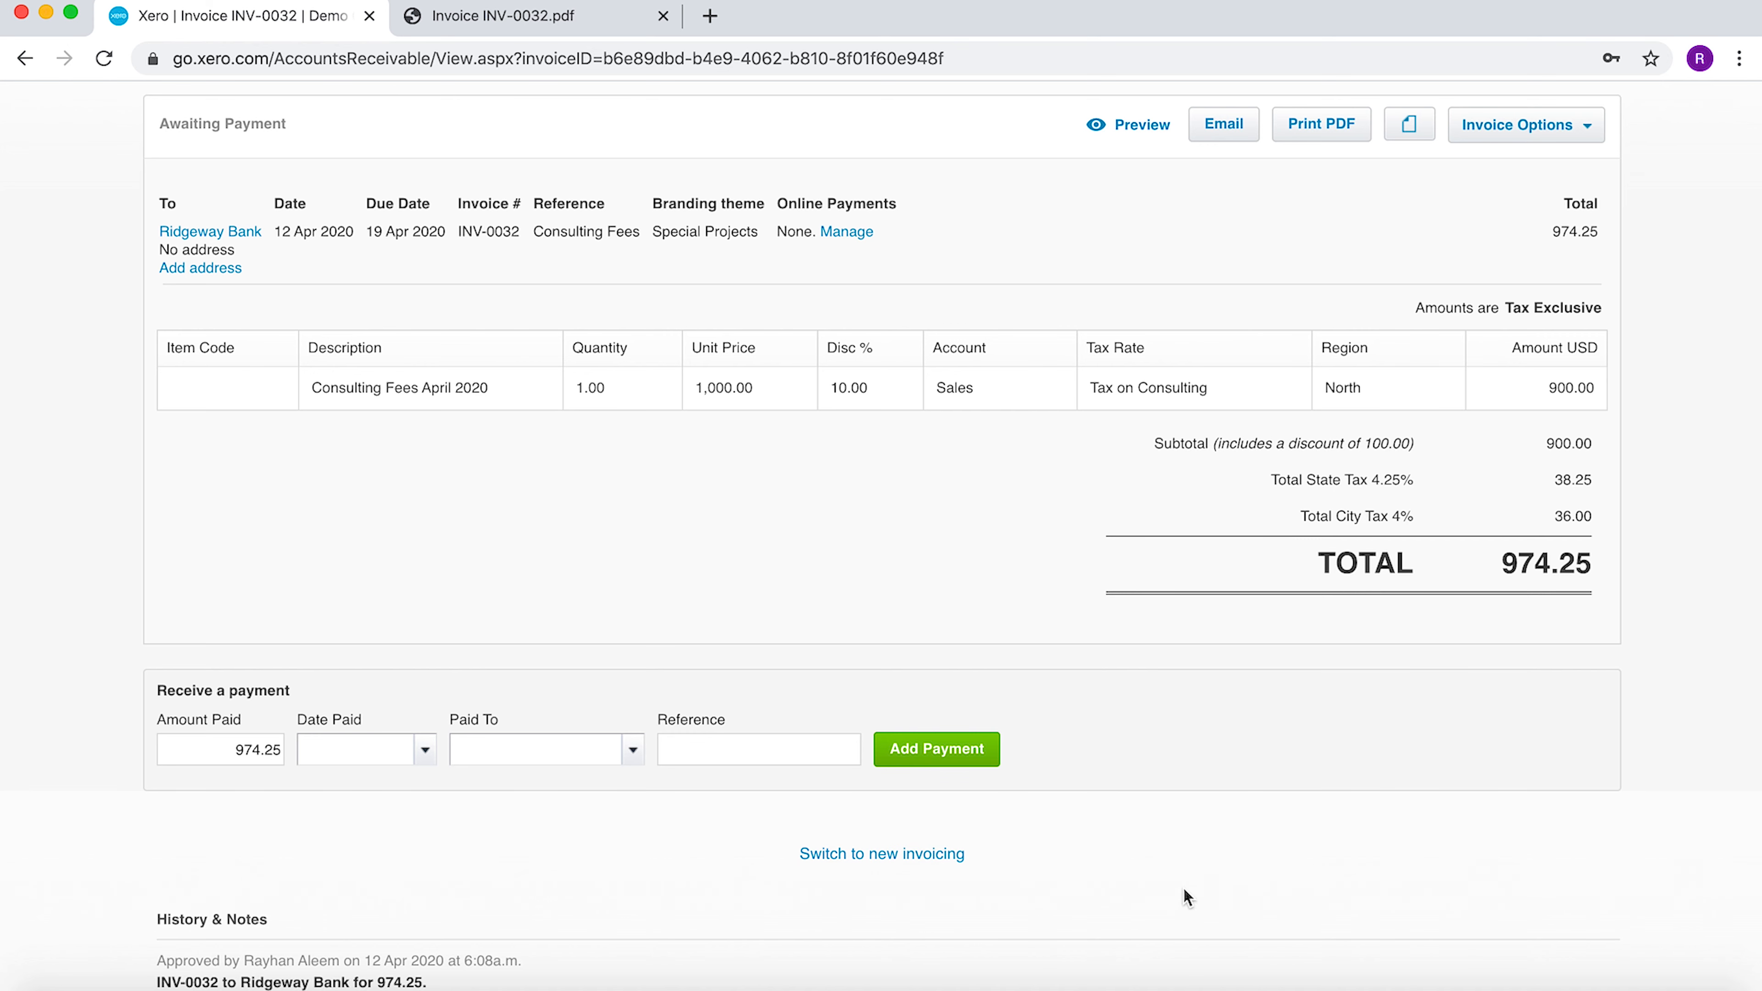
scroll(869, 318, up, 3)
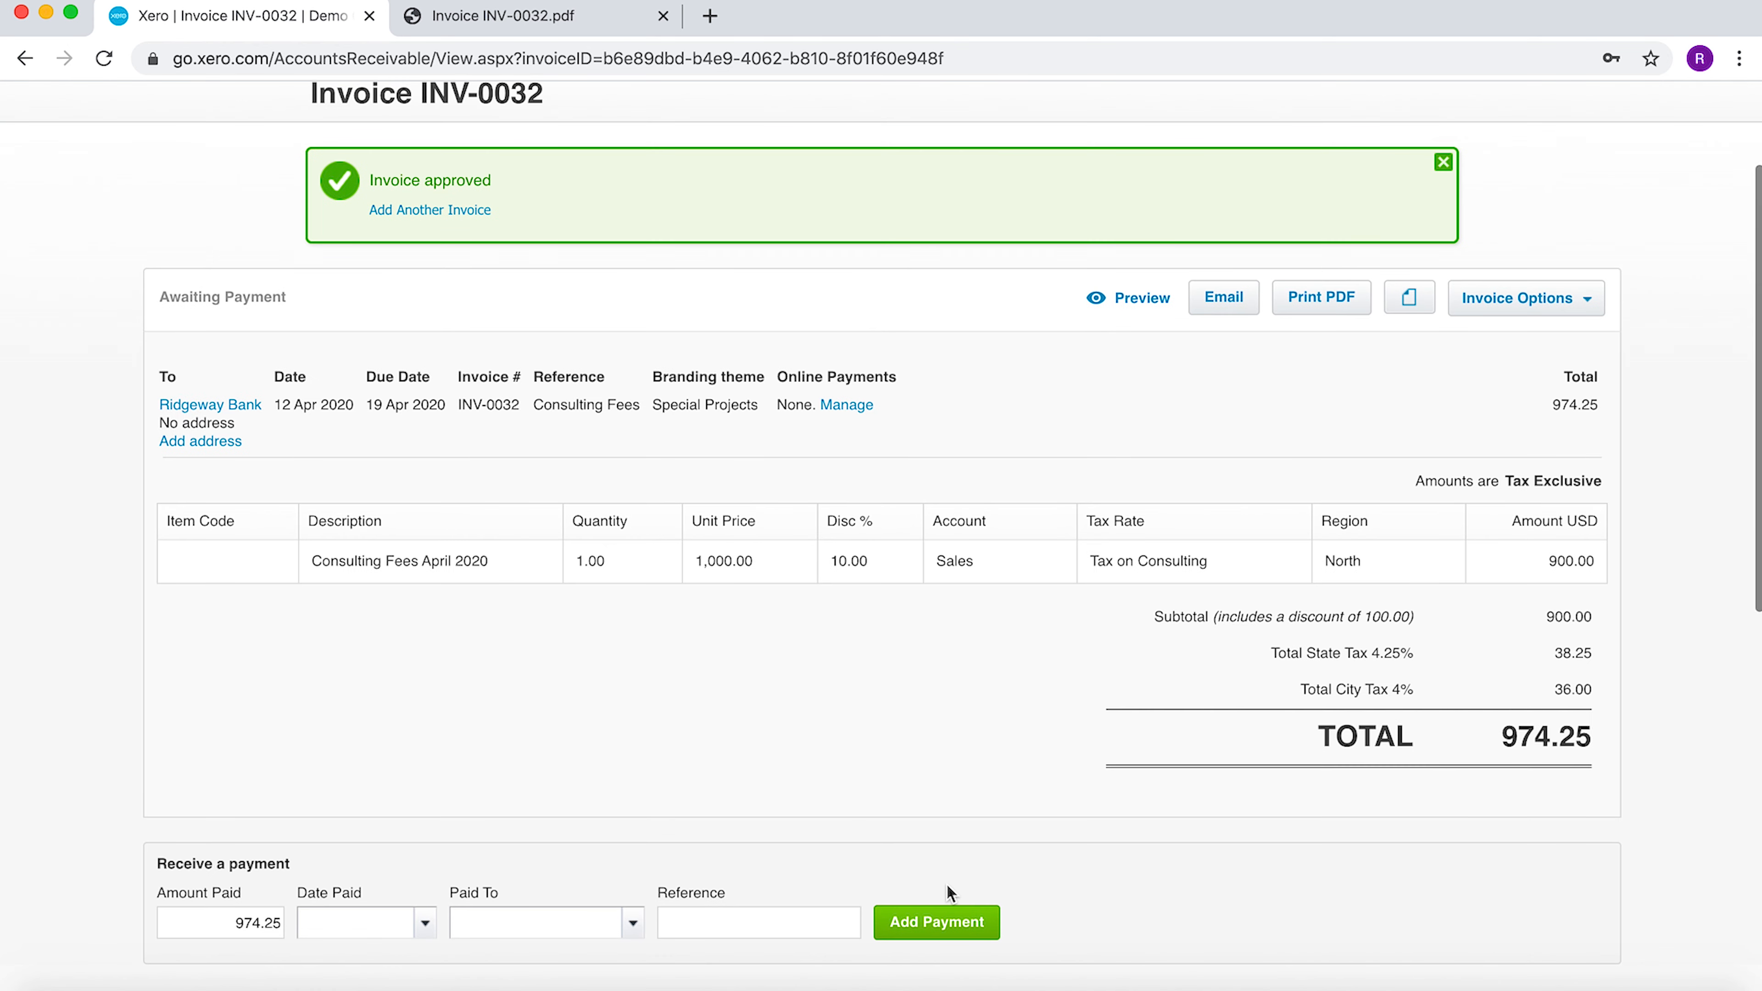